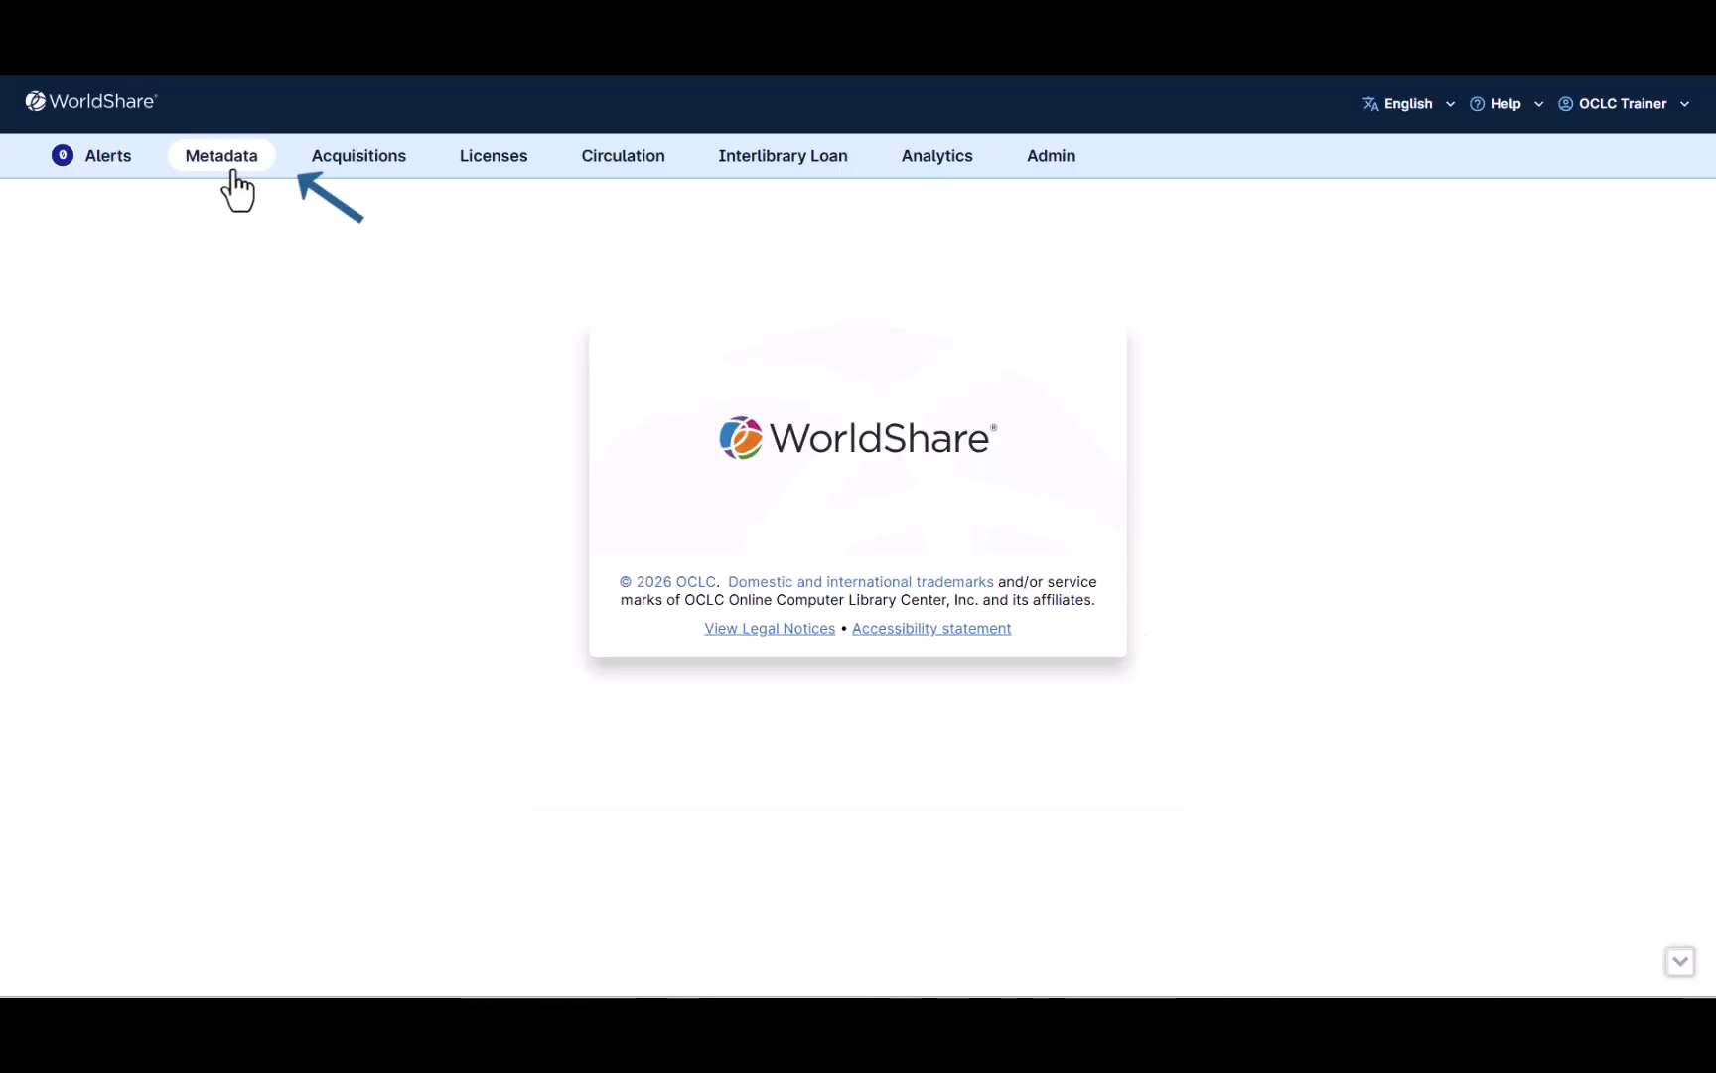
{"action": "left_click", "coordinate": [233, 171]}
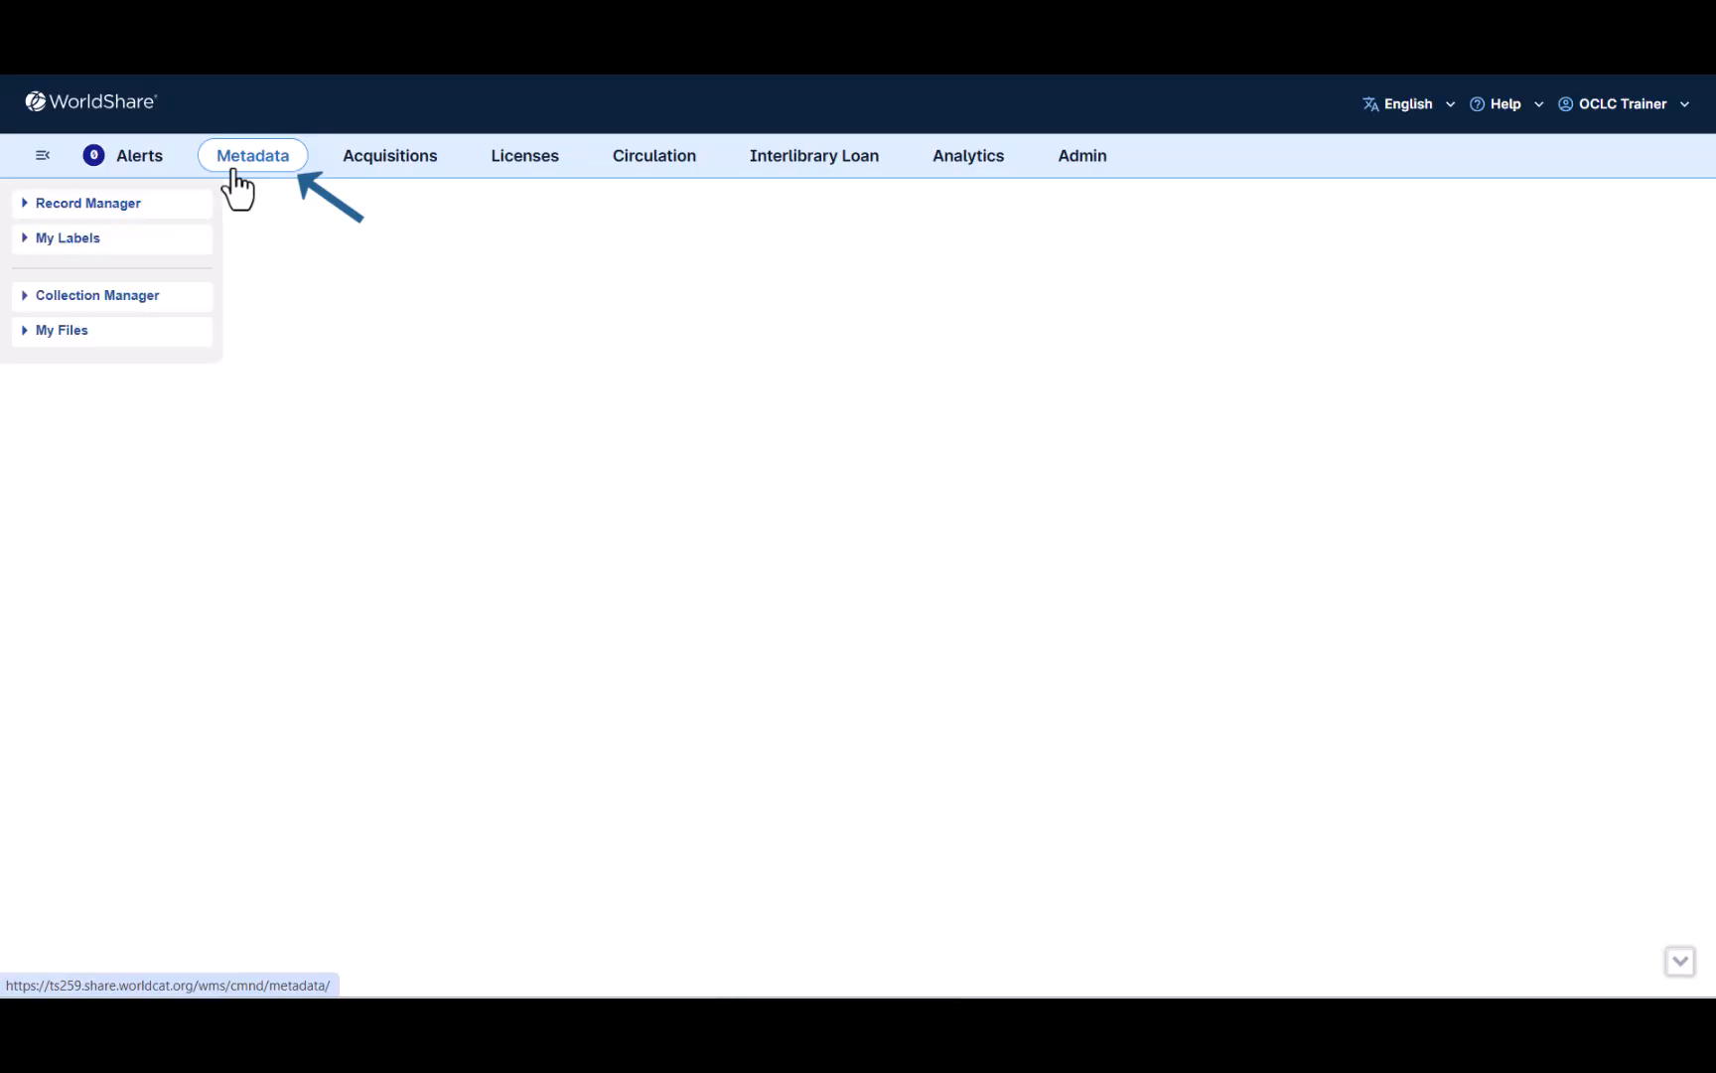
{"action": "left_click", "coordinate": [201, 206]}
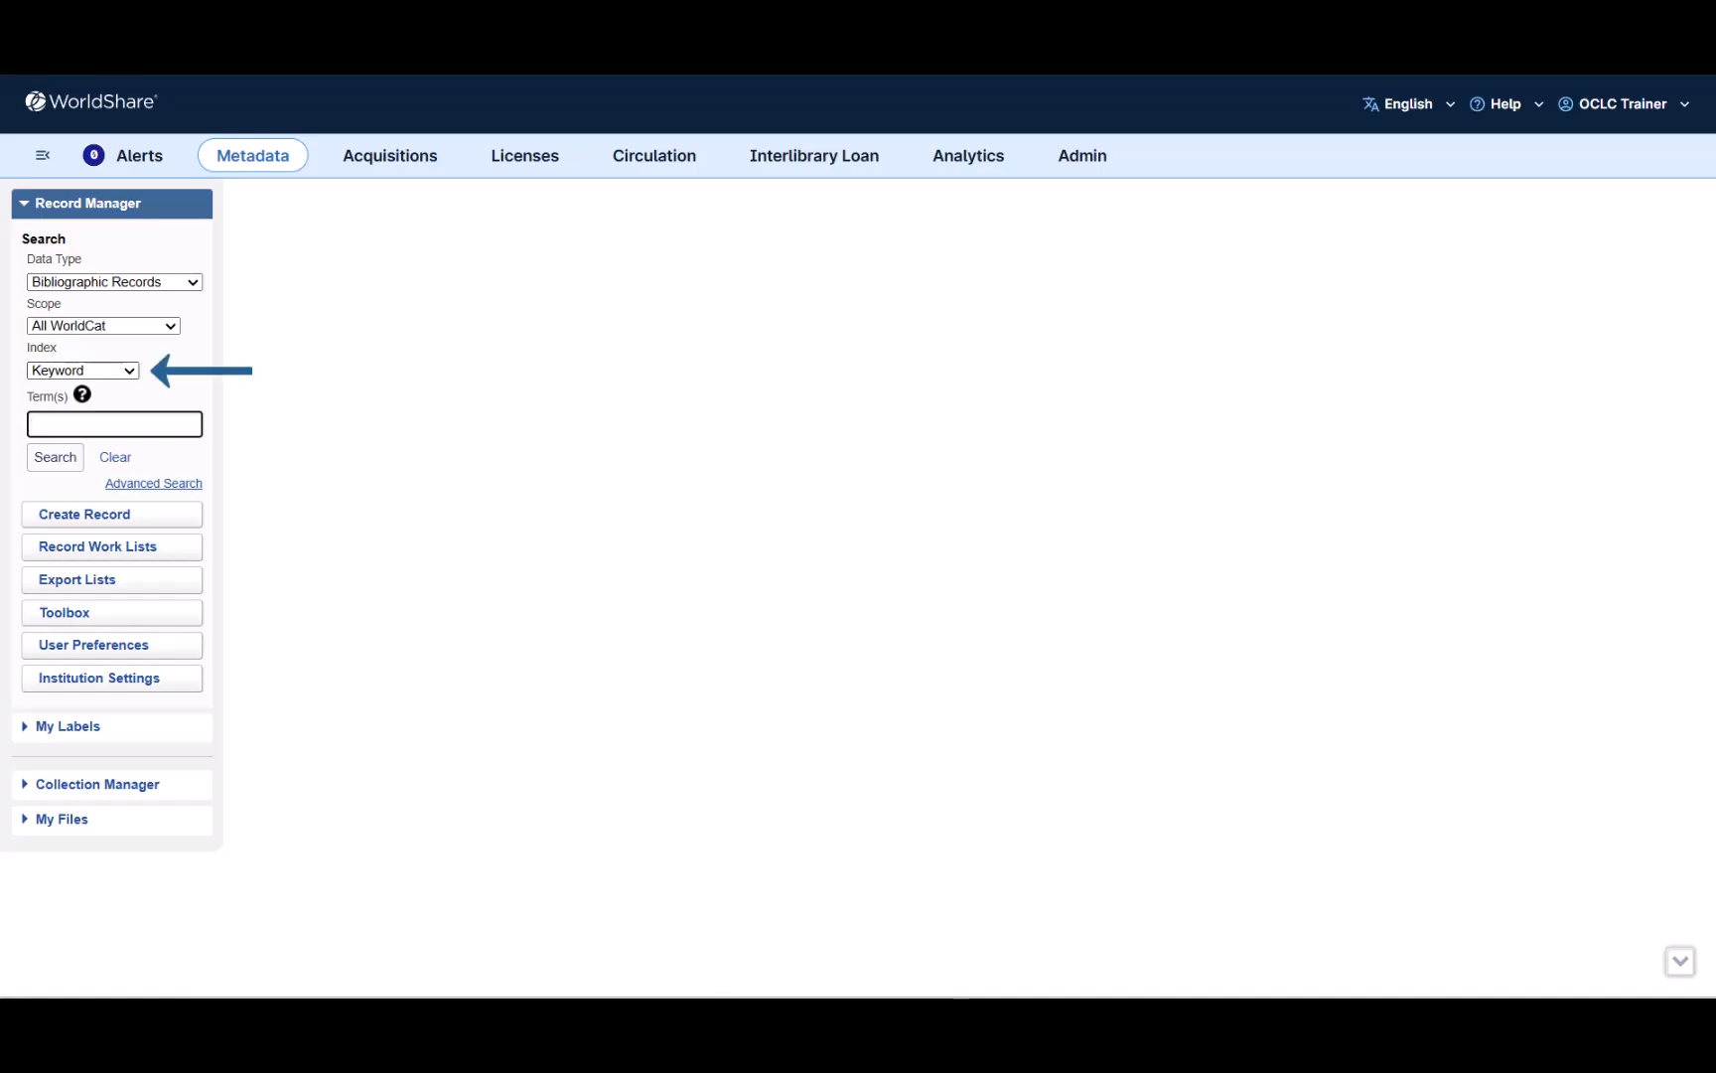
{"action": "left_click", "coordinate": [83, 370]}
{"action": "left_click", "coordinate": [48, 474]}
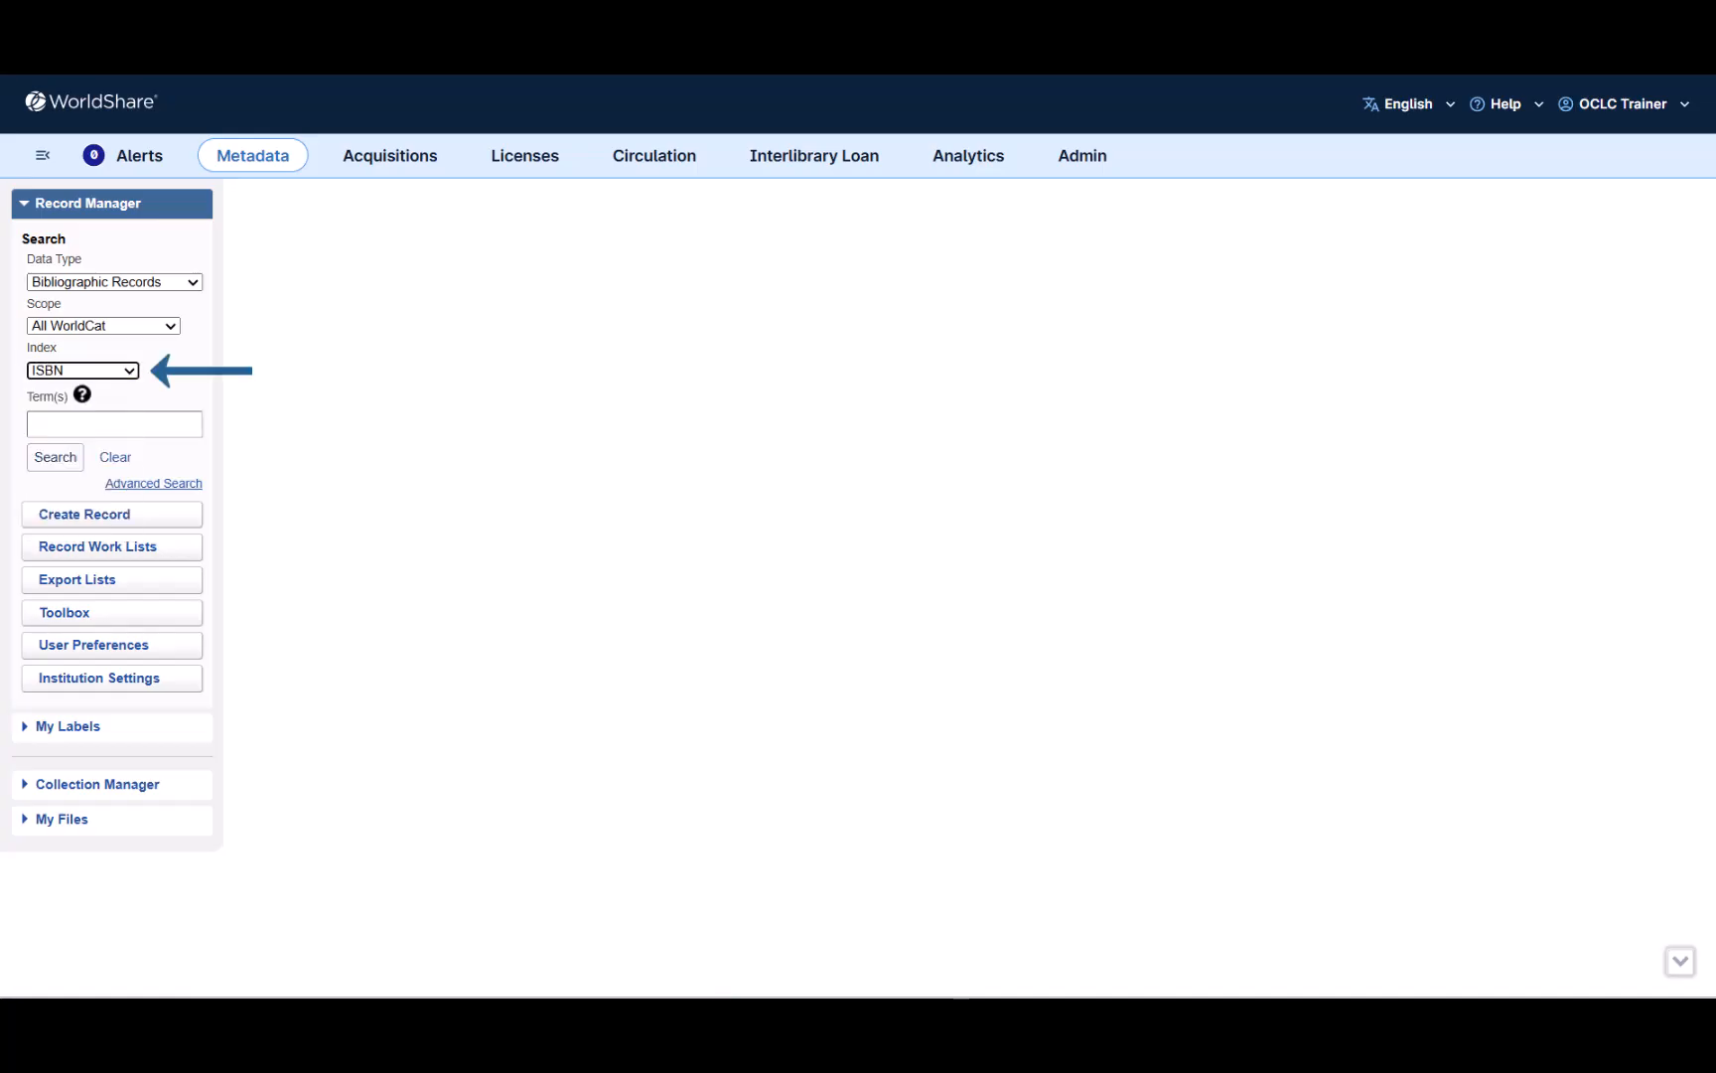
{"action": "left_click", "coordinate": [110, 428]}
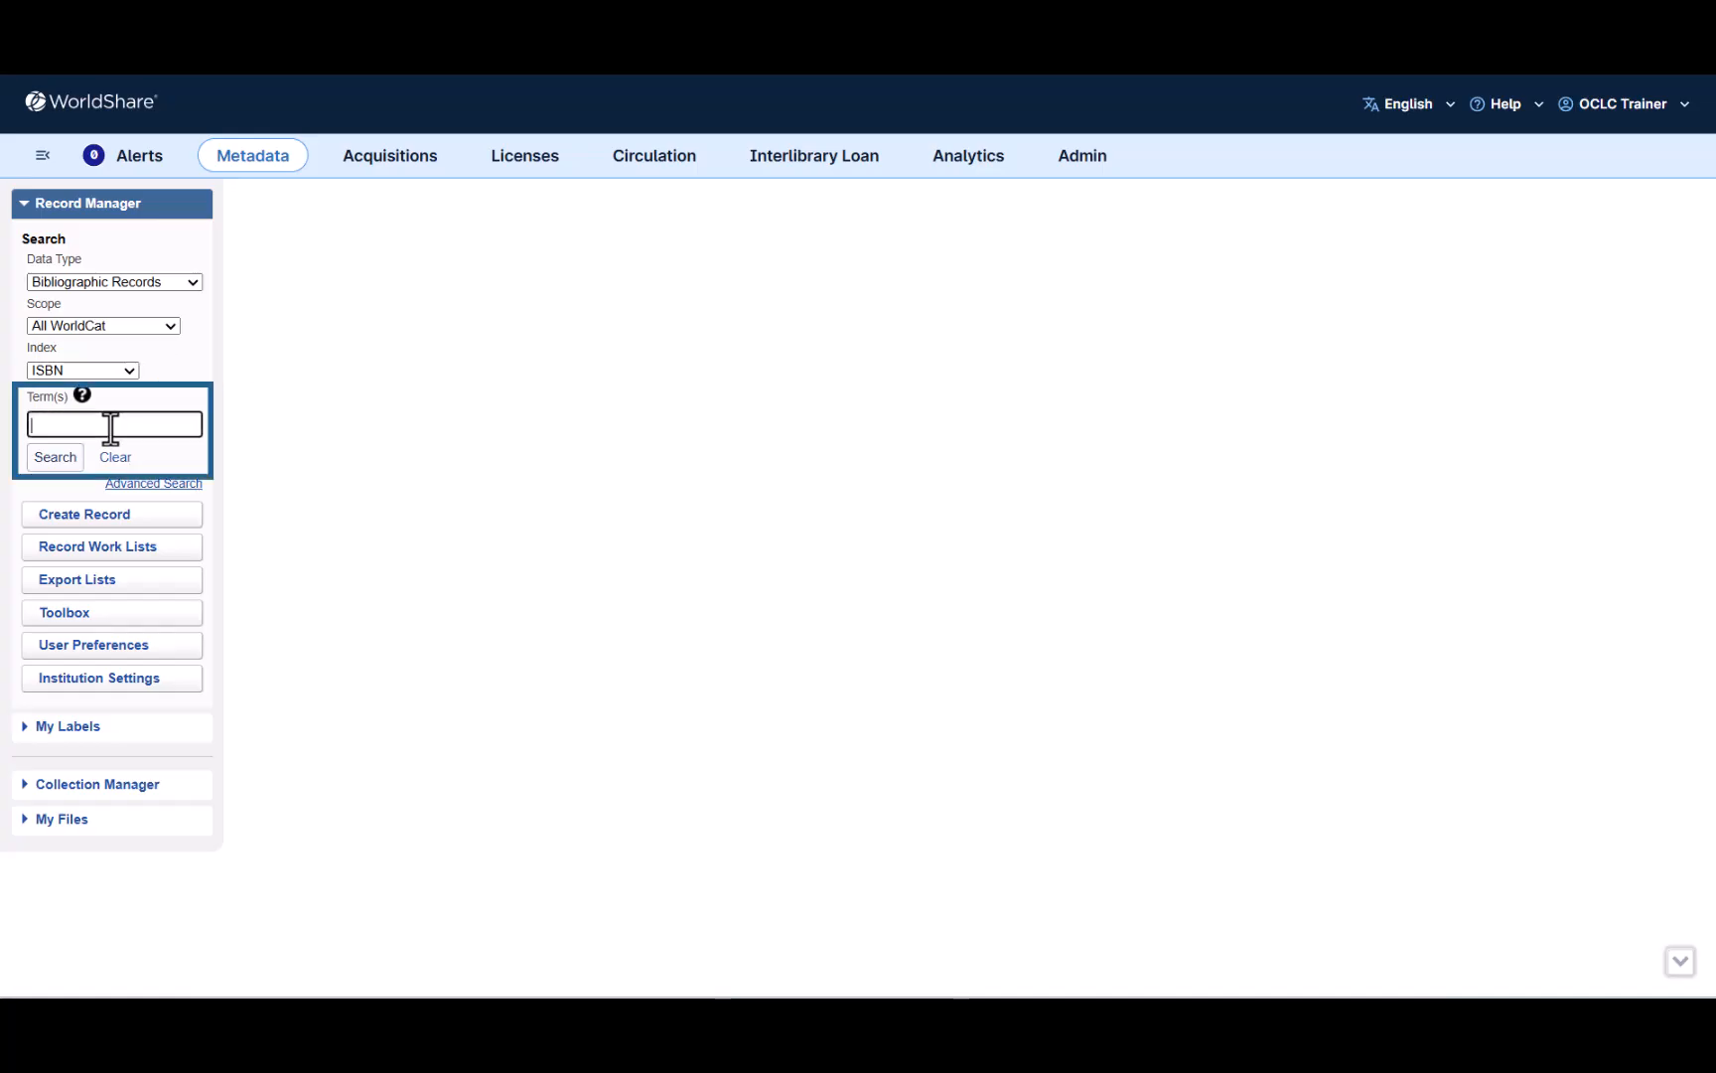
{"action": "key", "text": "ctrl+v"}
- Set up an advanced search for title "my friends", author "backman", Print Book format, DLC source and English cataloging, and leave the form
{"action": "left_click", "coordinate": [188, 486]}
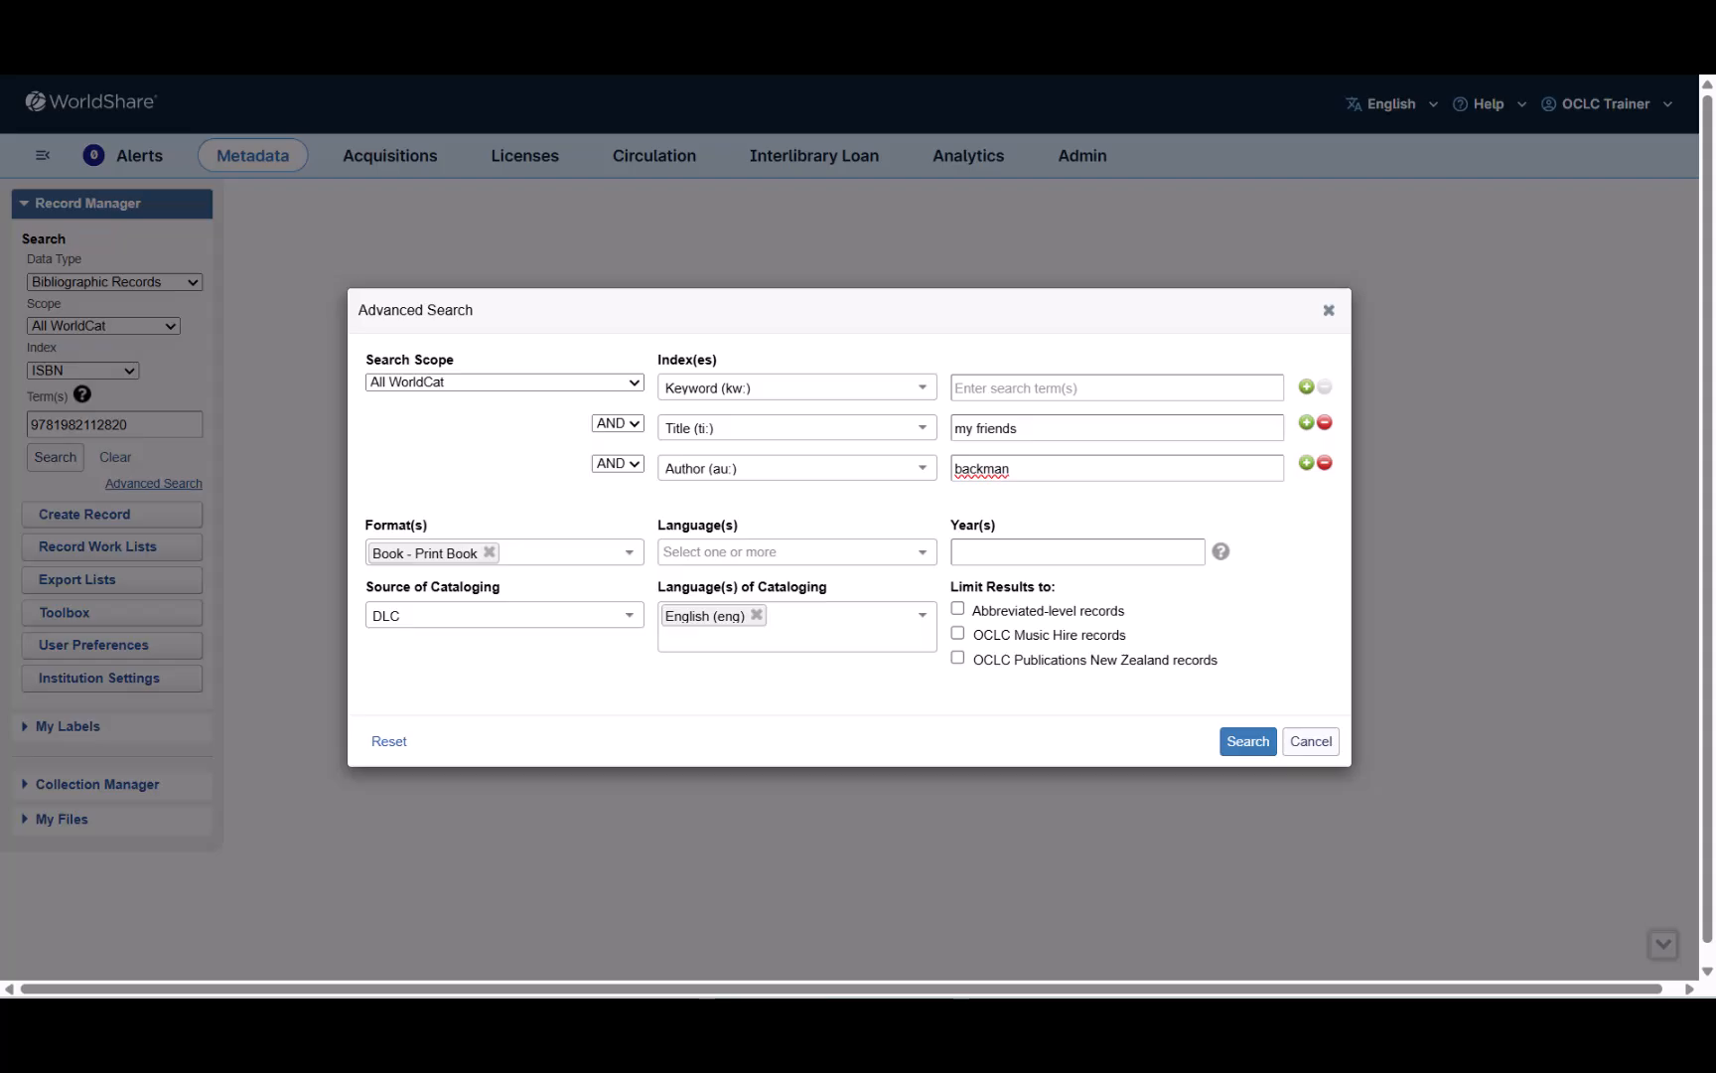
{"action": "left_click", "coordinate": [1271, 743]}
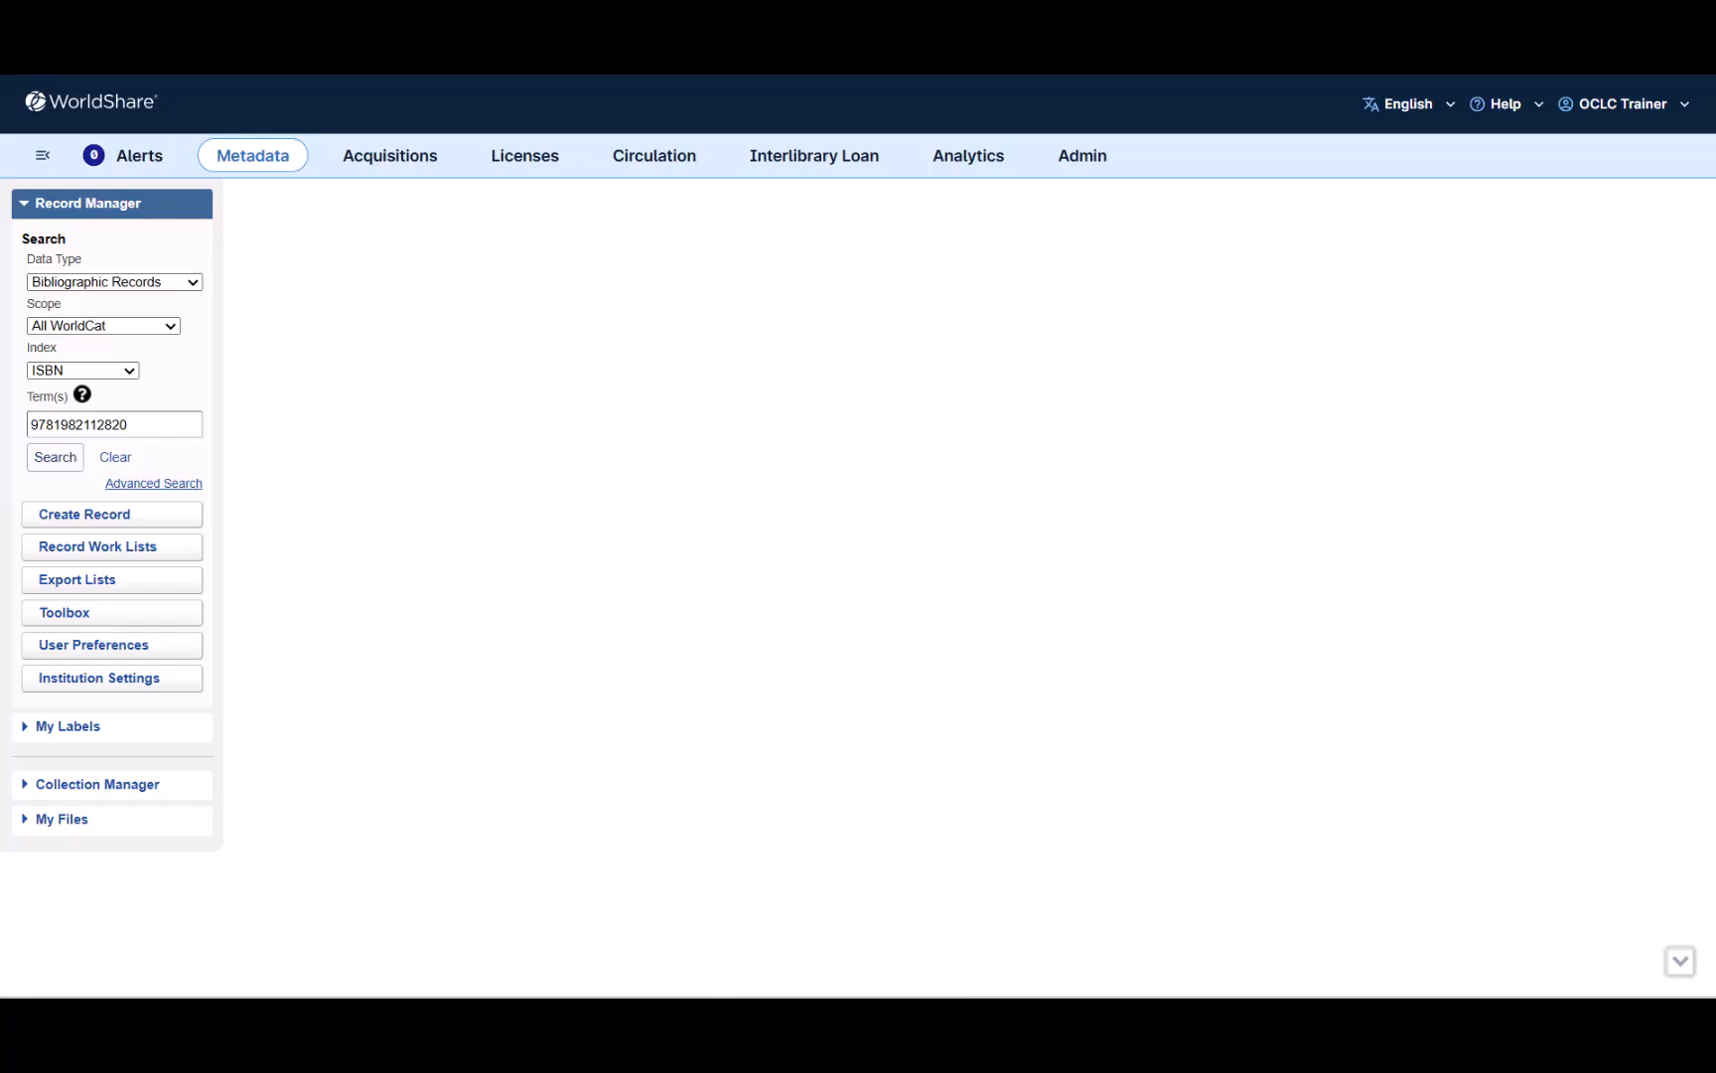
- Replace the search term with the expert query "ti: my friends AND pn: backman AND ln: eng" and check the expert search help
{"action": "left_click", "coordinate": [115, 457]}
{"action": "left_click", "coordinate": [136, 427]}
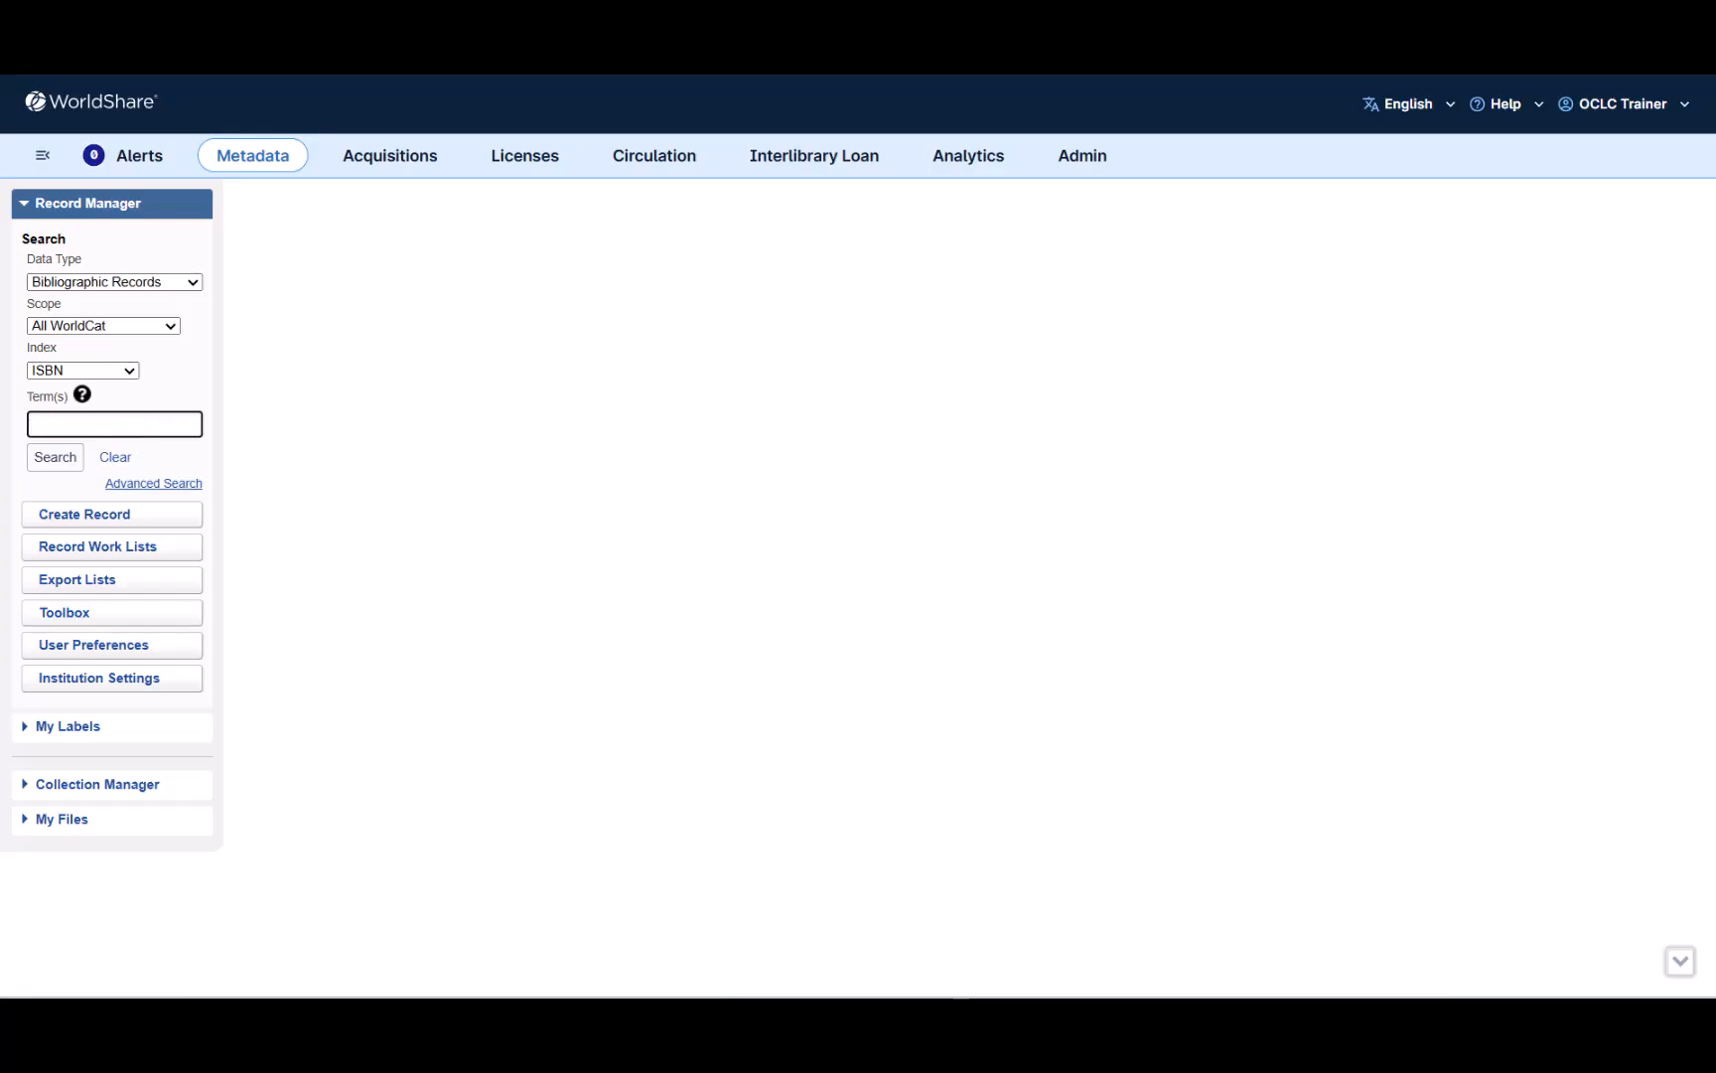
{"action": "type", "text": "ti: my friends AND pn: backman AND ln: eng"}
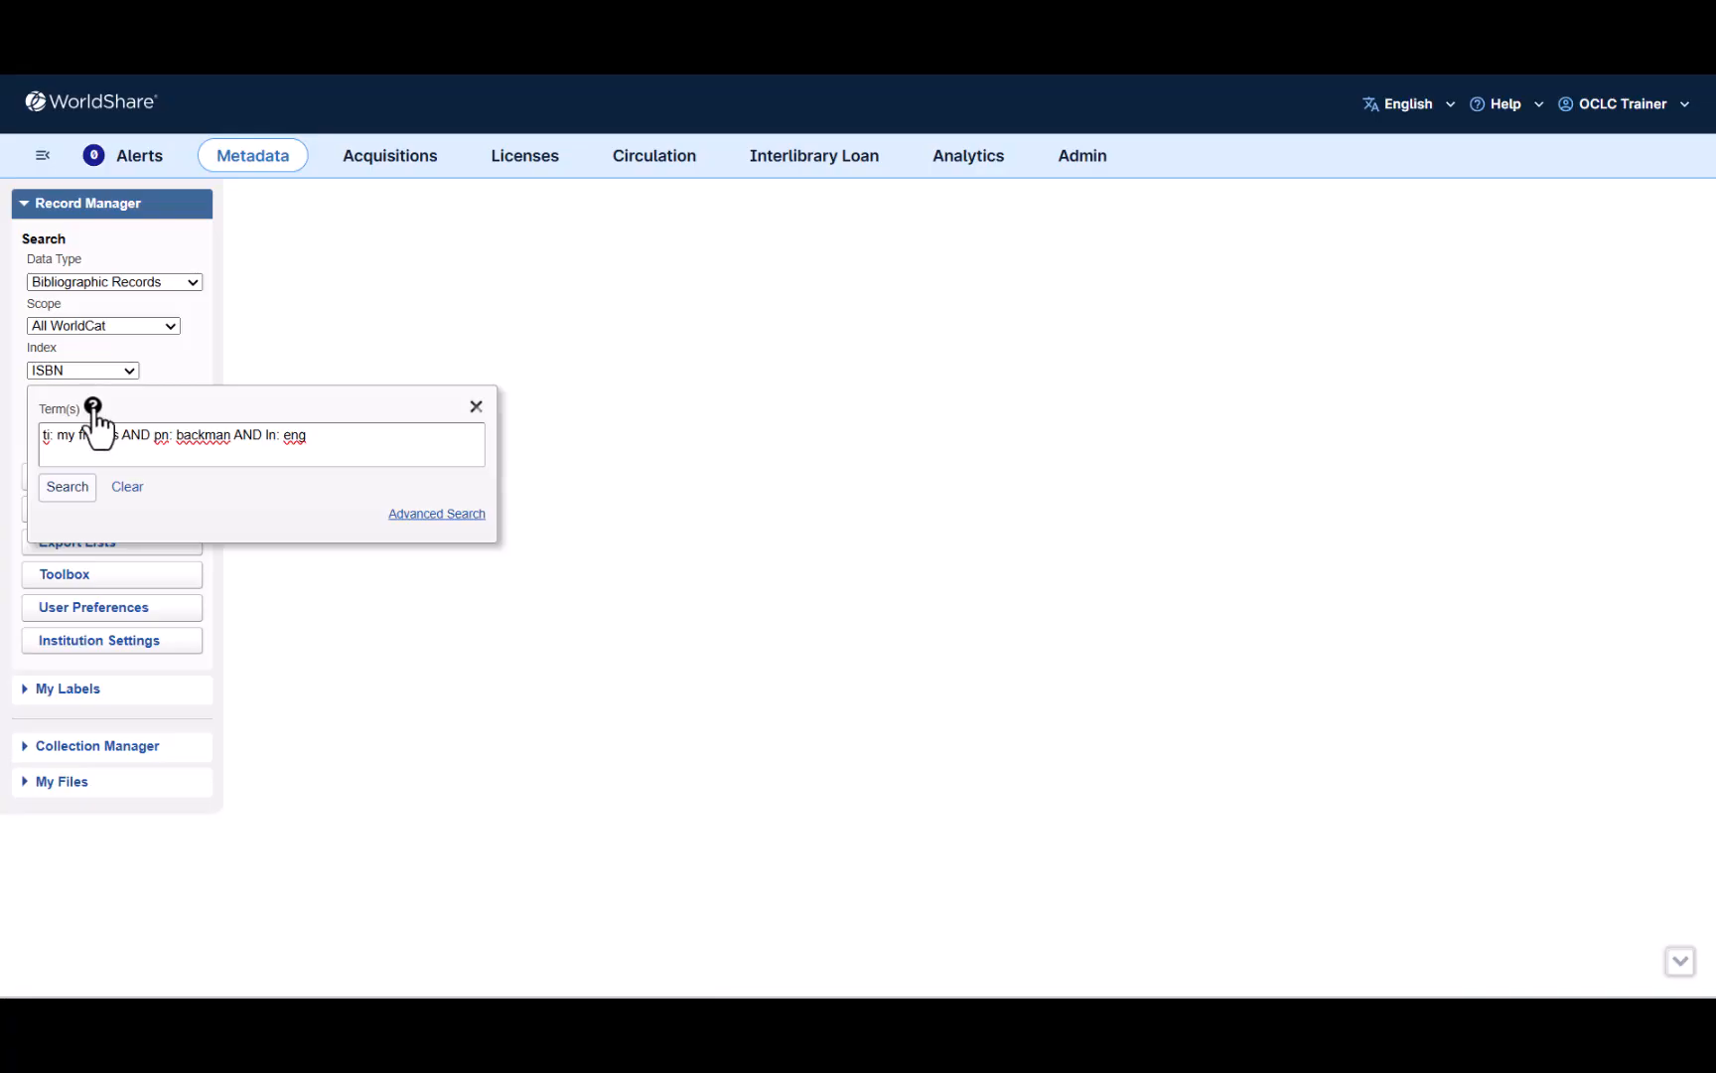
{"action": "left_click", "coordinate": [92, 406]}
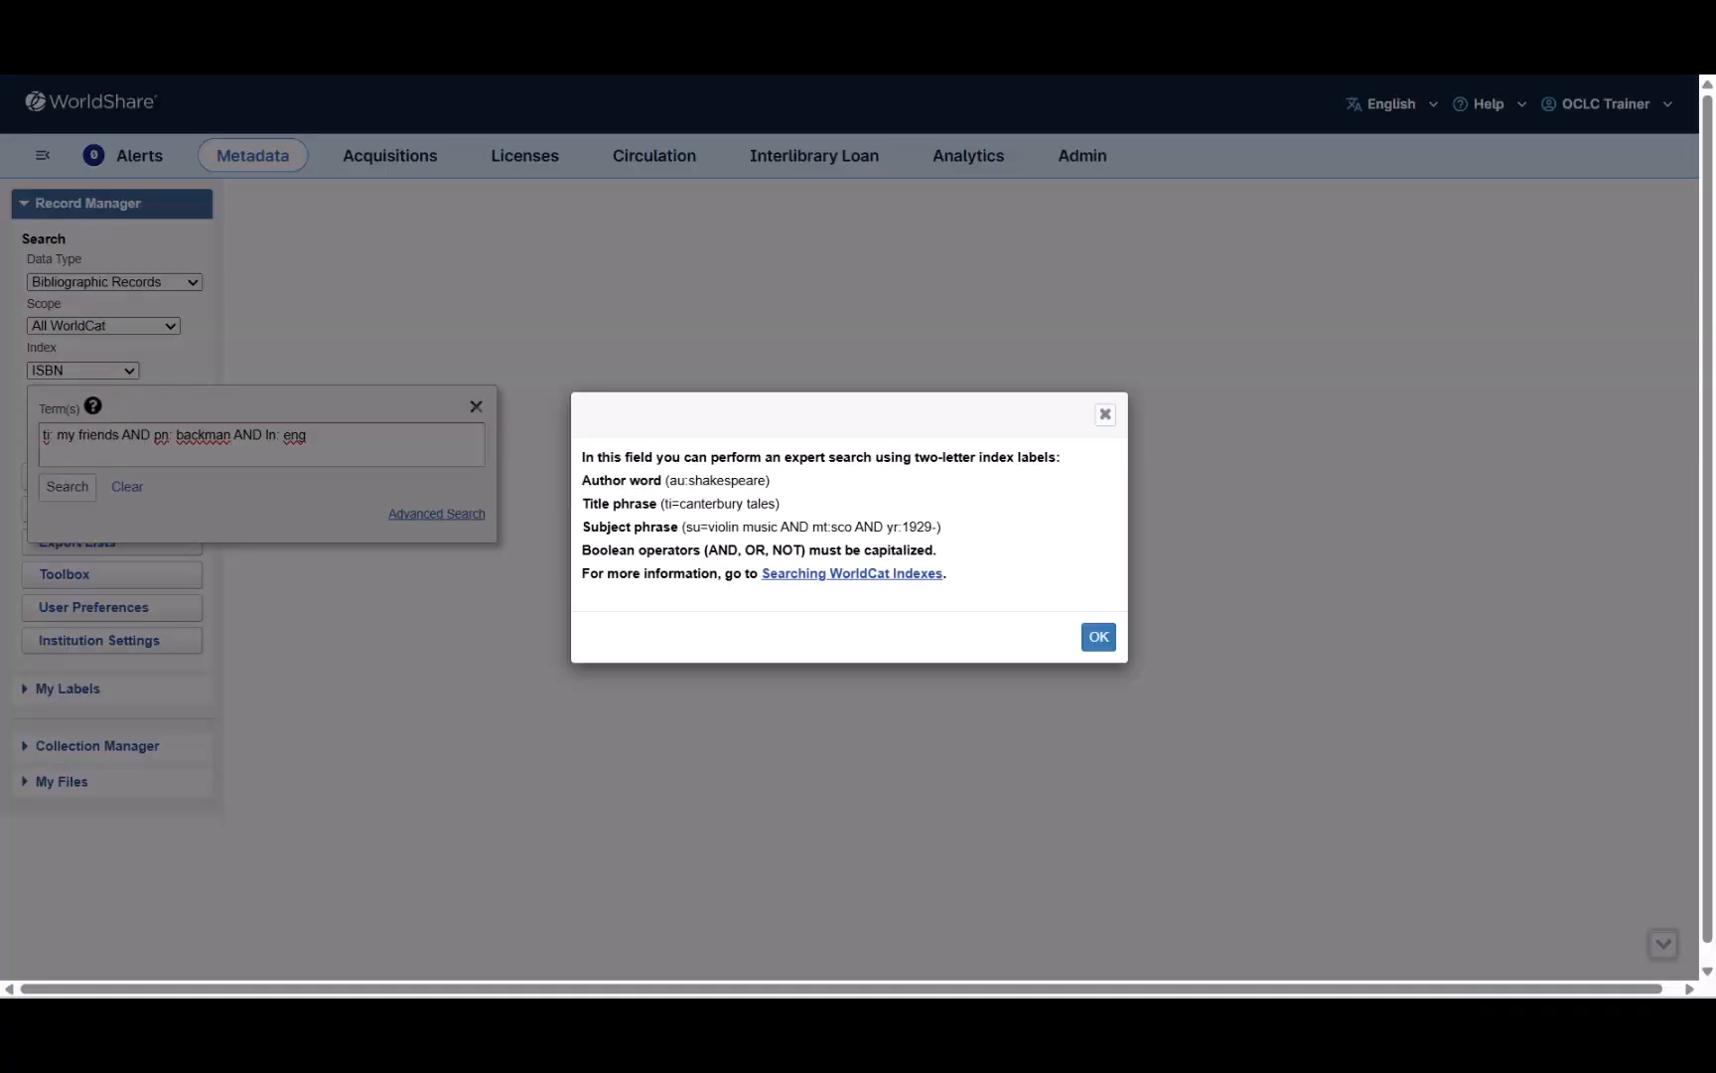
{"action": "left_click", "coordinate": [1104, 415]}
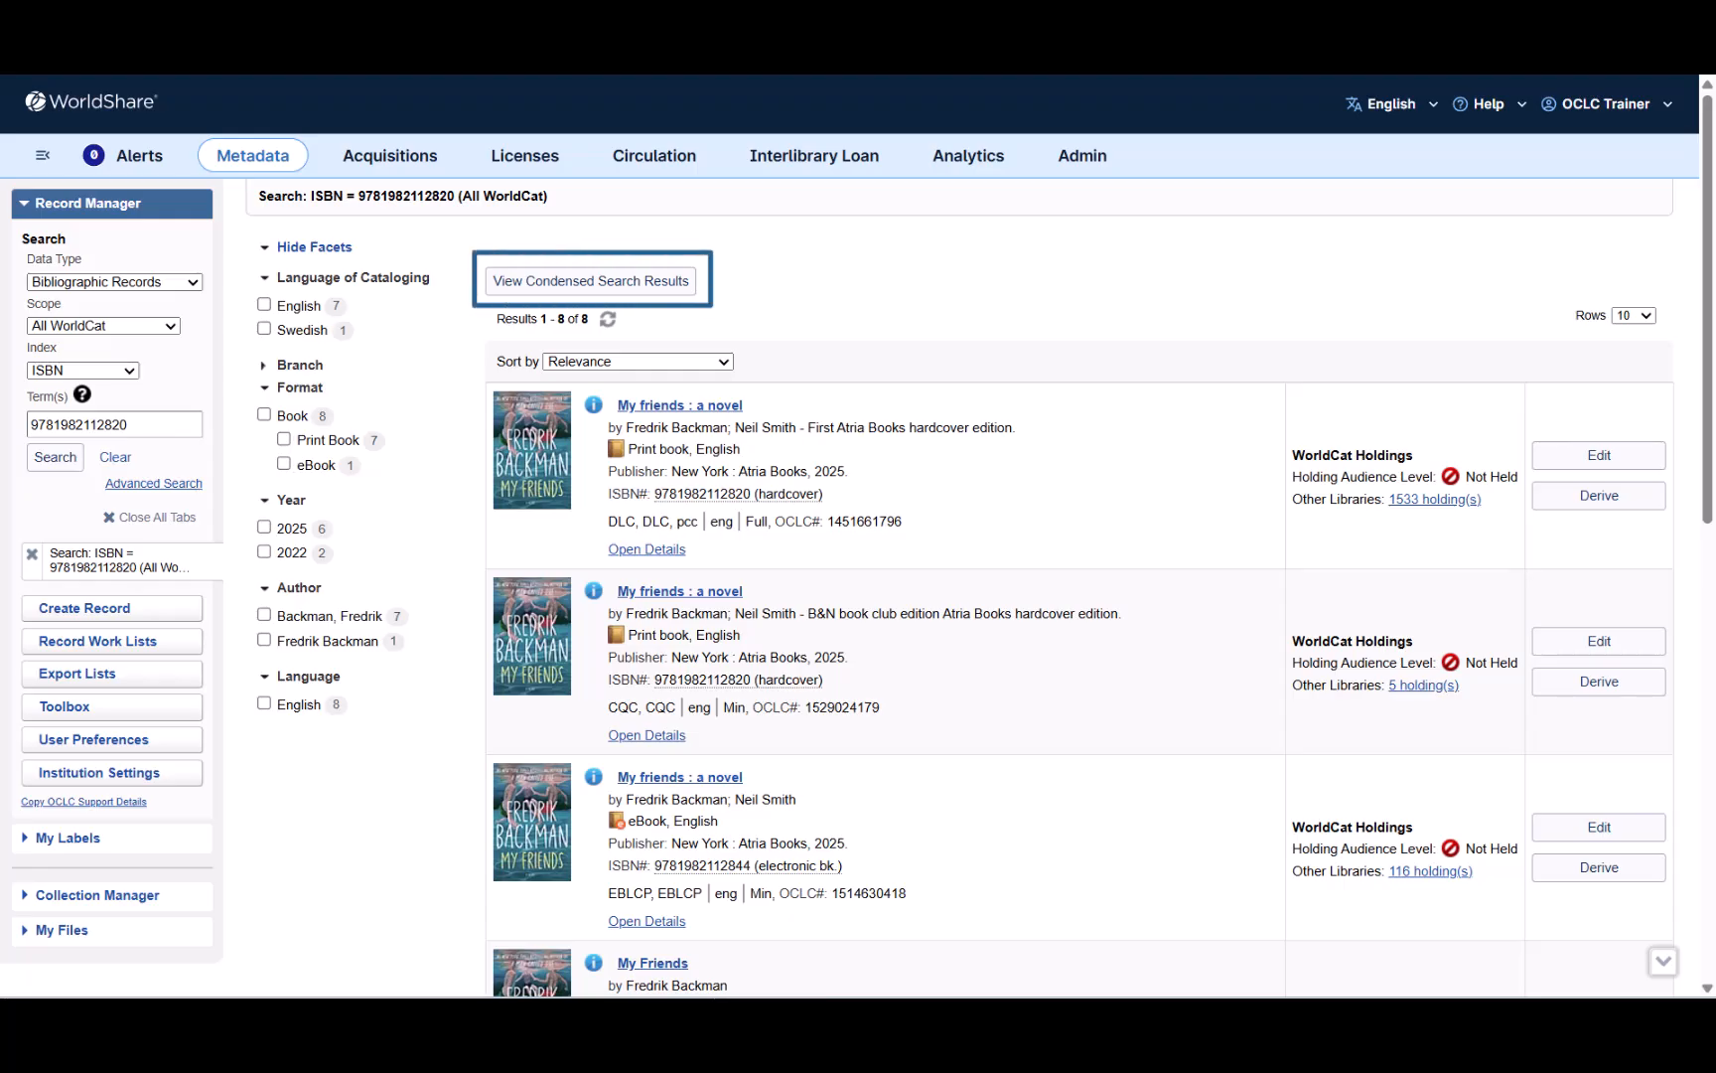
- View the condensed search results with their column display preferences, and return to the enhanced results
{"action": "left_click", "coordinate": [693, 286]}
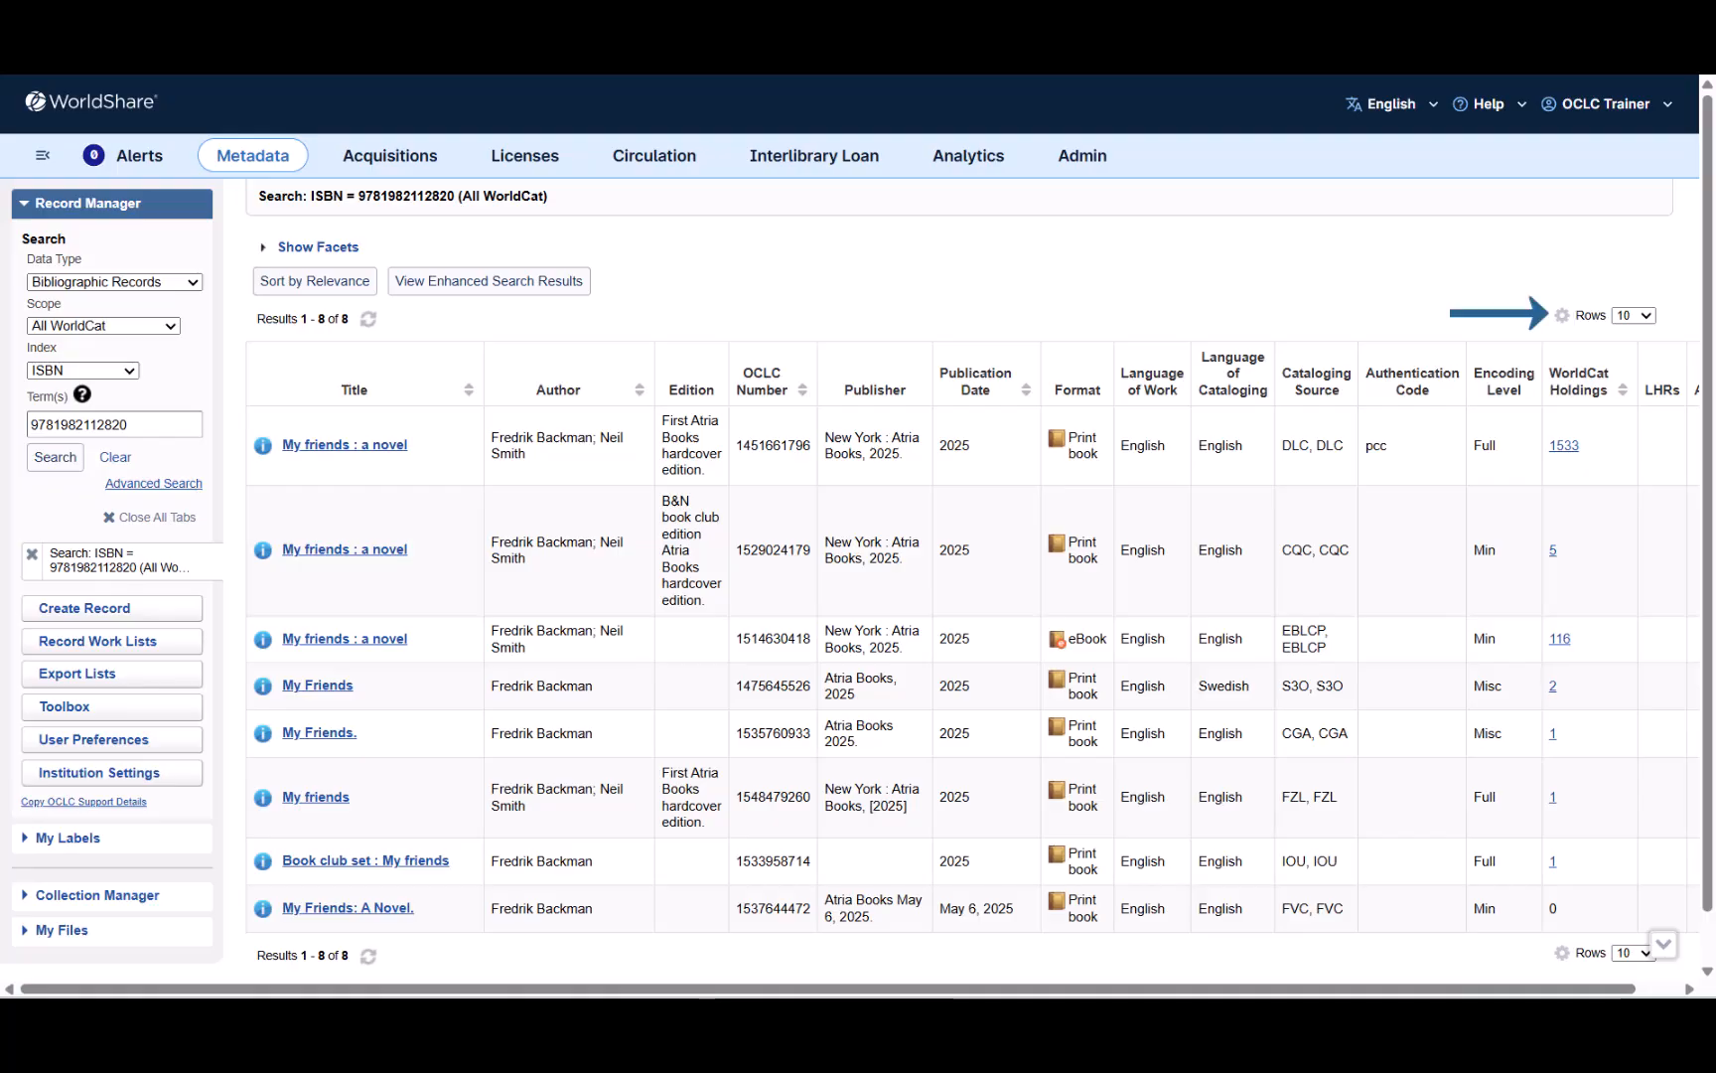
{"action": "left_click", "coordinate": [1562, 315]}
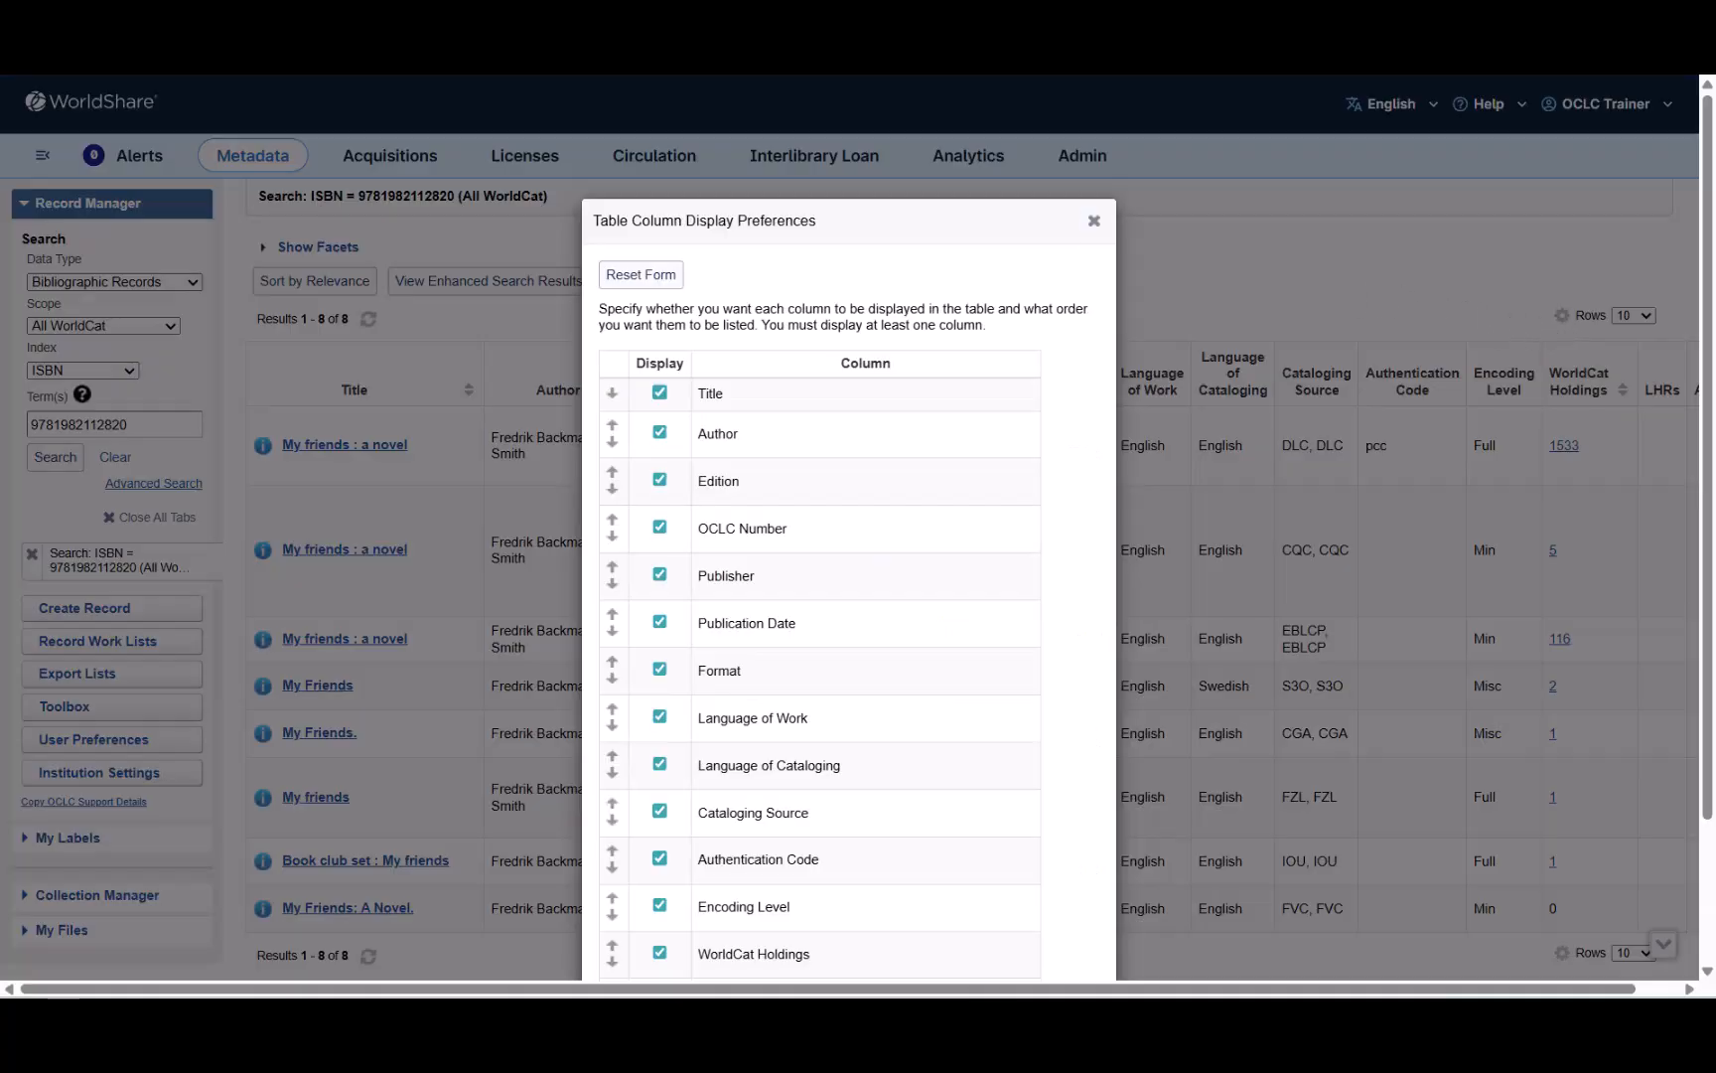
{"action": "left_click", "coordinate": [1093, 221]}
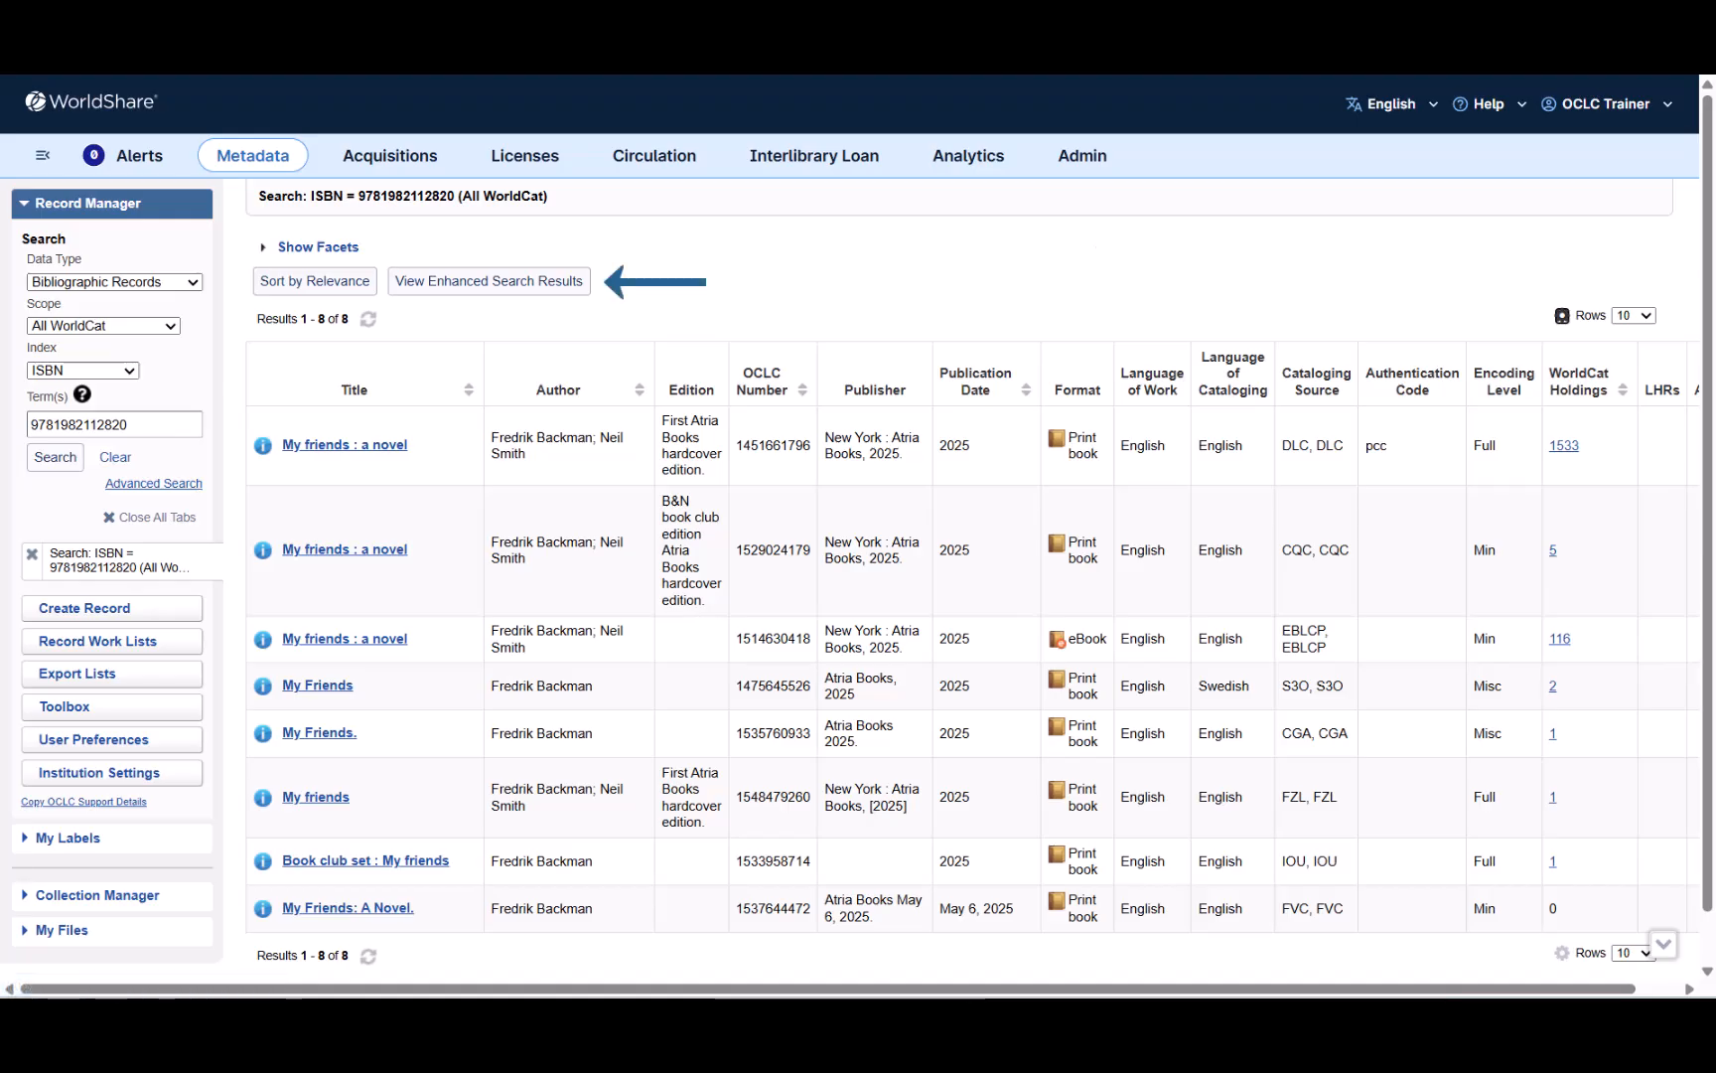
{"action": "left_click", "coordinate": [559, 284]}
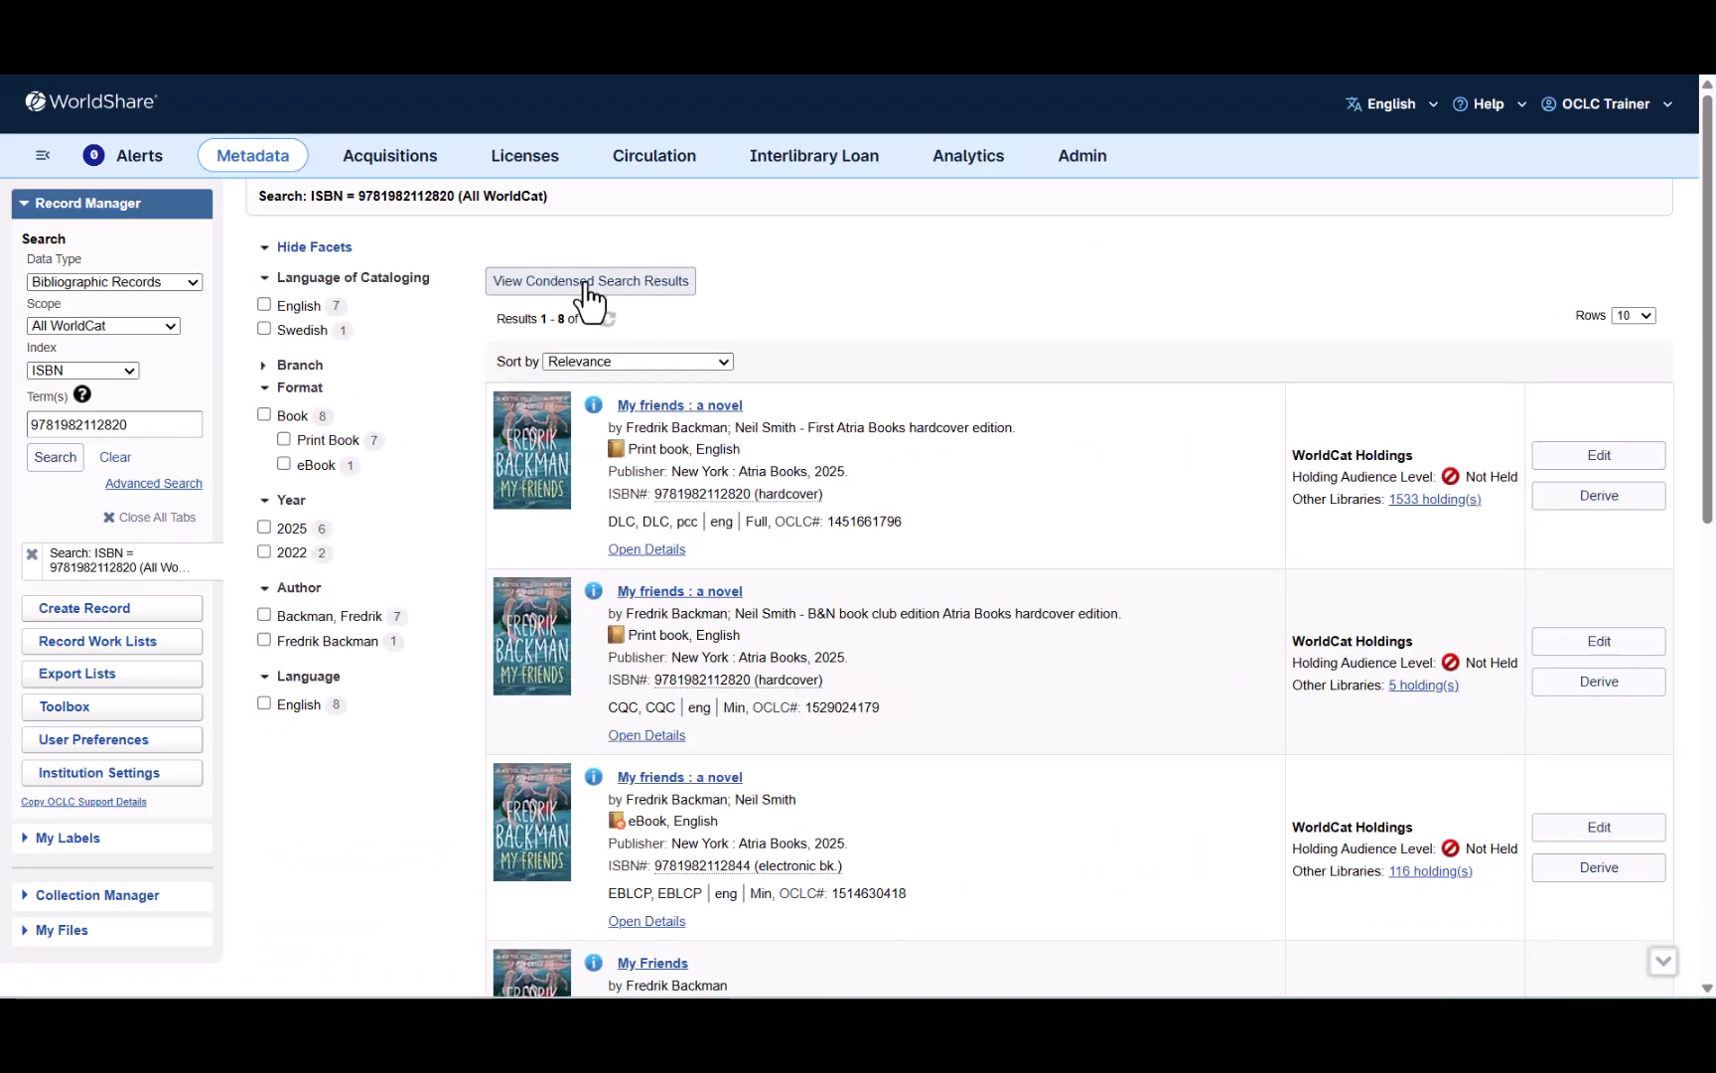
- Check the result sort options and limit the search results to English as the language of cataloging
{"action": "left_click", "coordinate": [725, 363]}
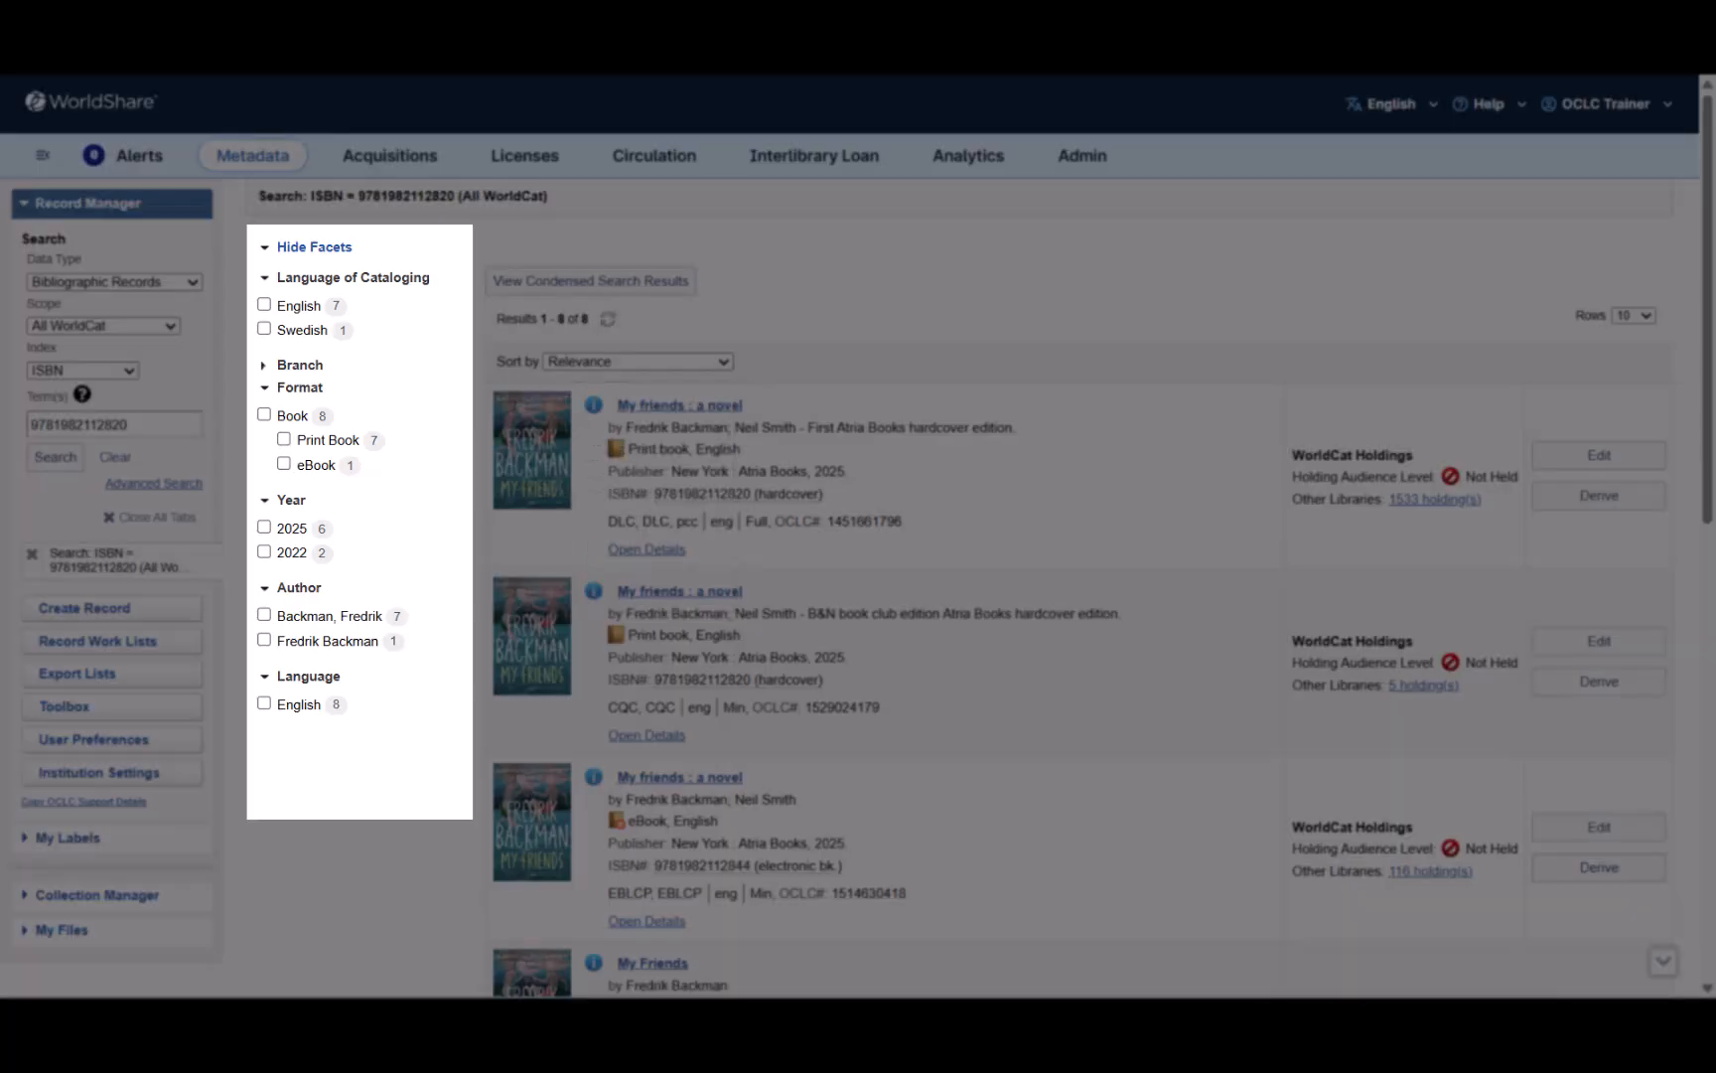
{"action": "left_click", "coordinate": [264, 305]}
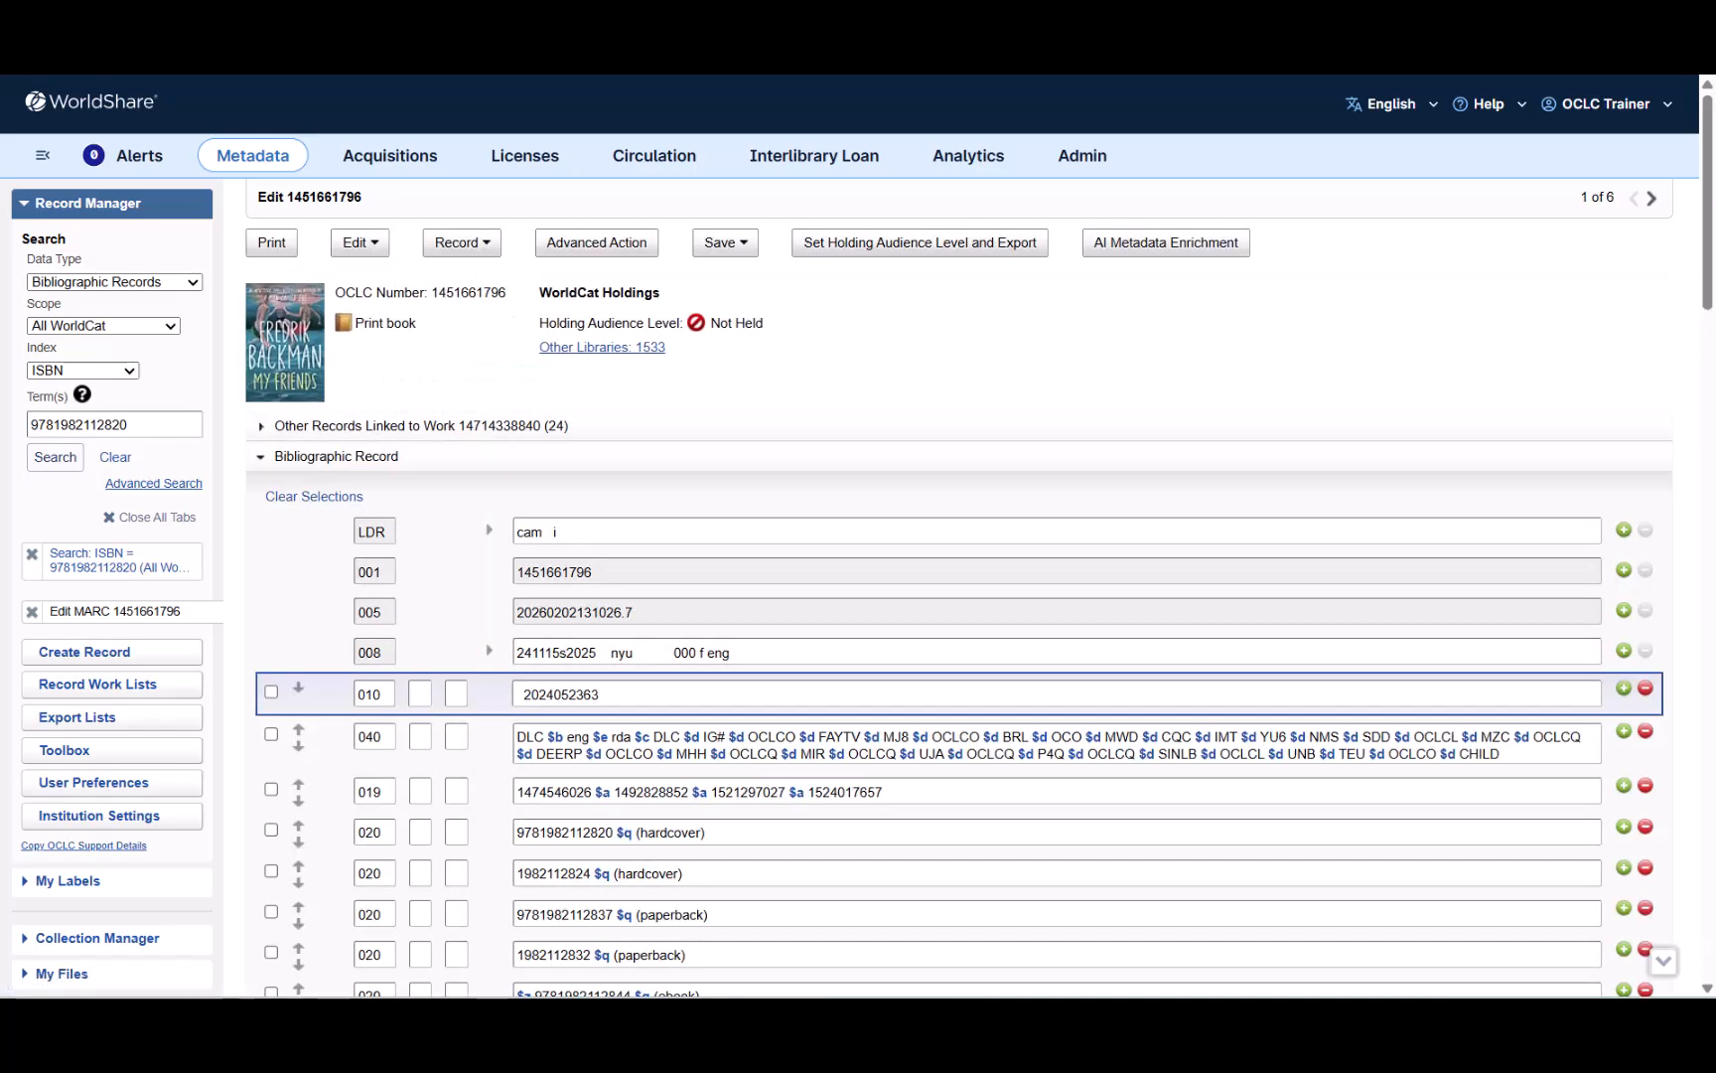
{"action": "left_click", "coordinate": [459, 243]}
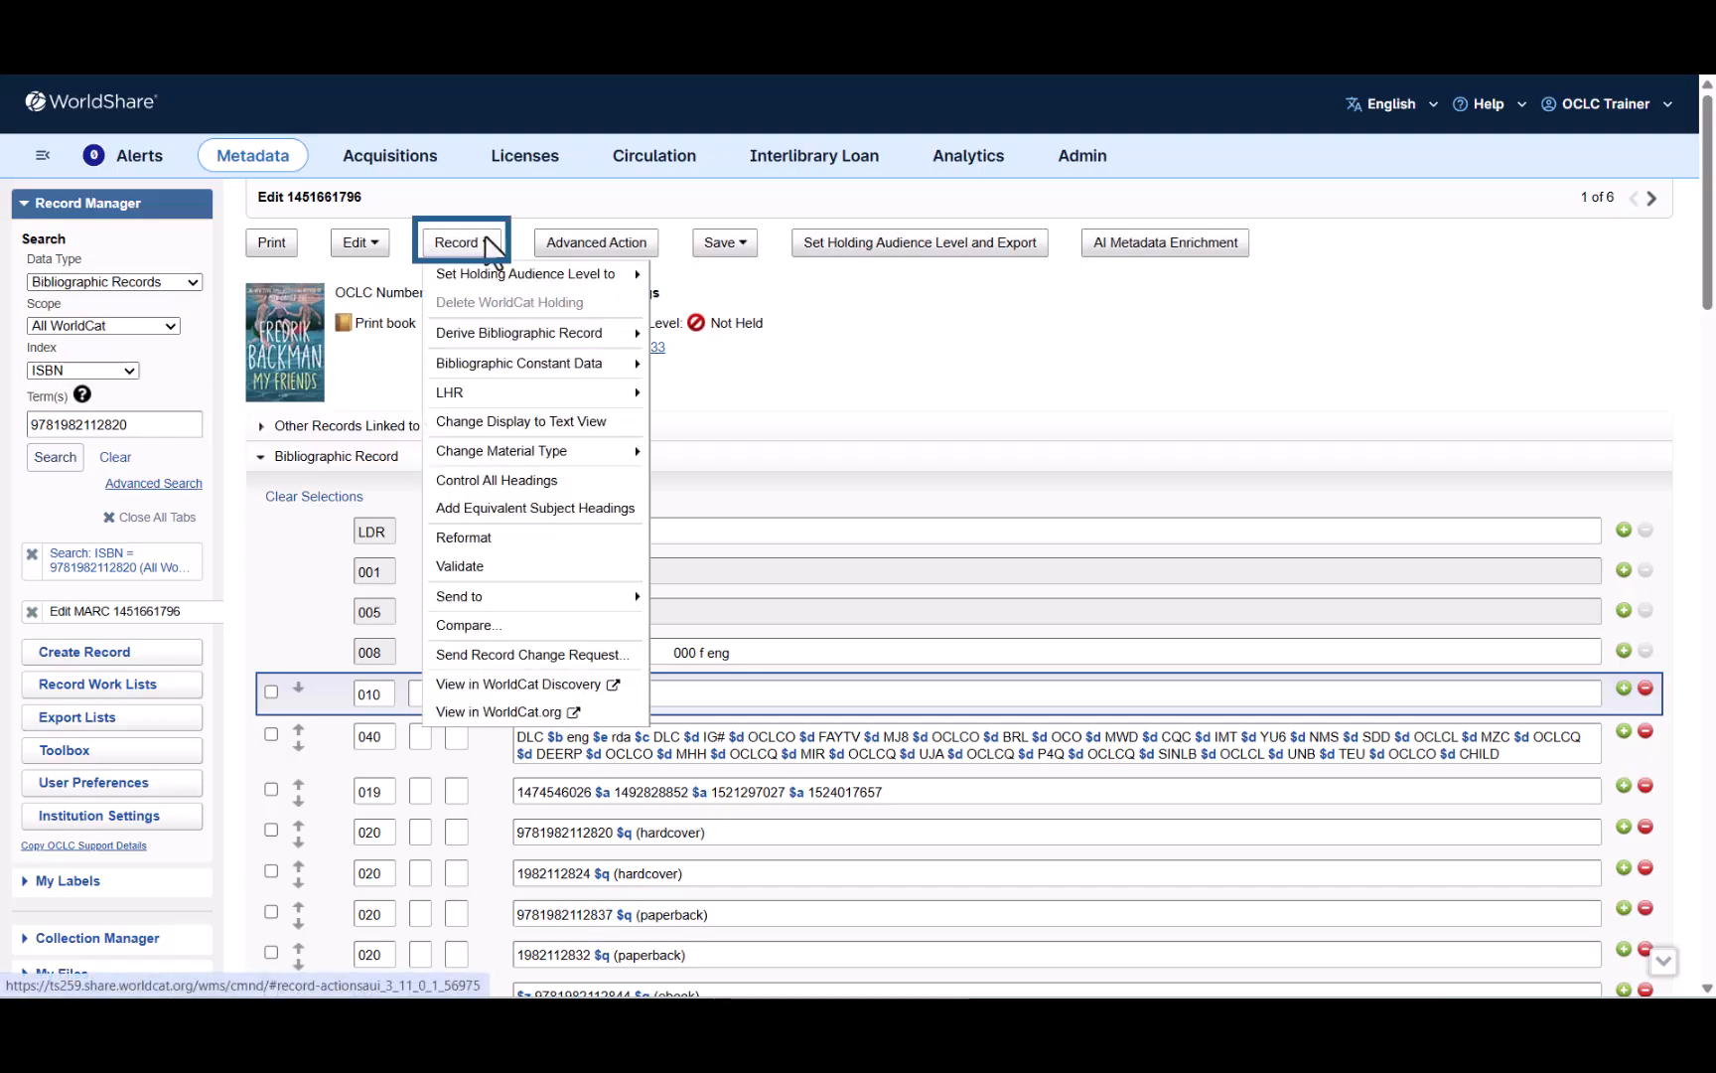
{"action": "left_click", "coordinate": [489, 625]}
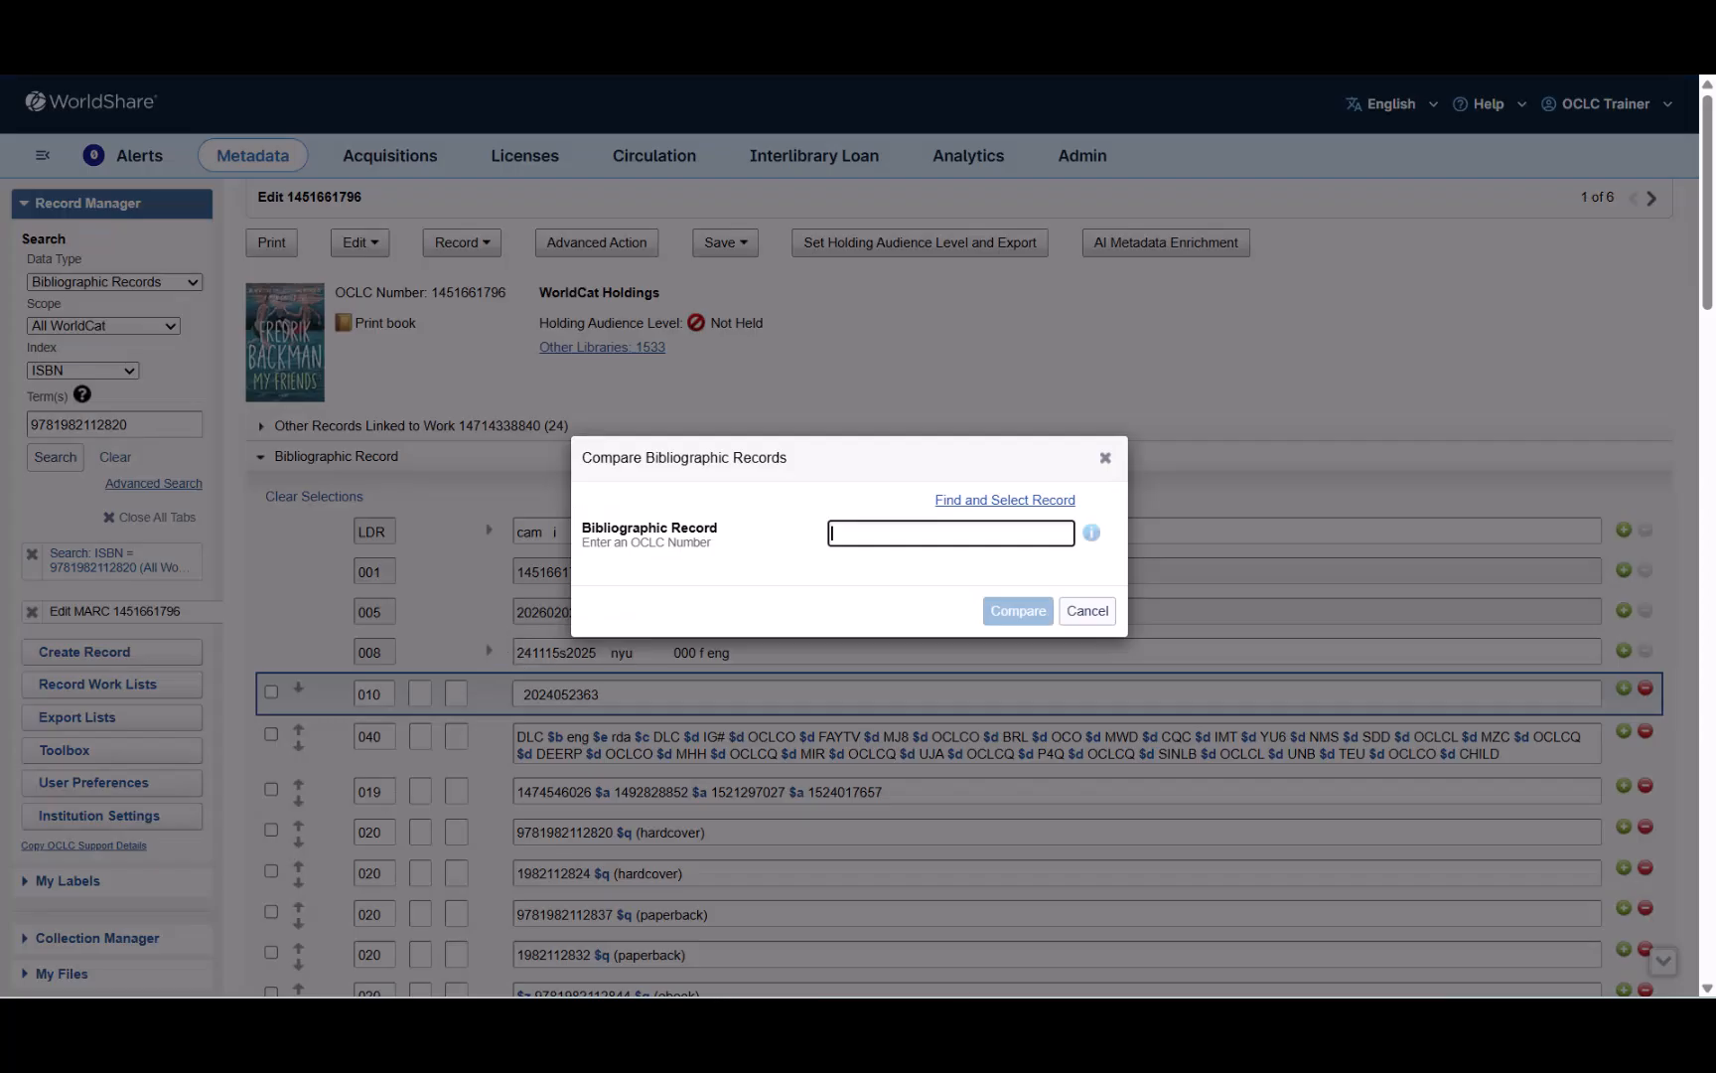
{"action": "key", "text": "ctrl+v"}
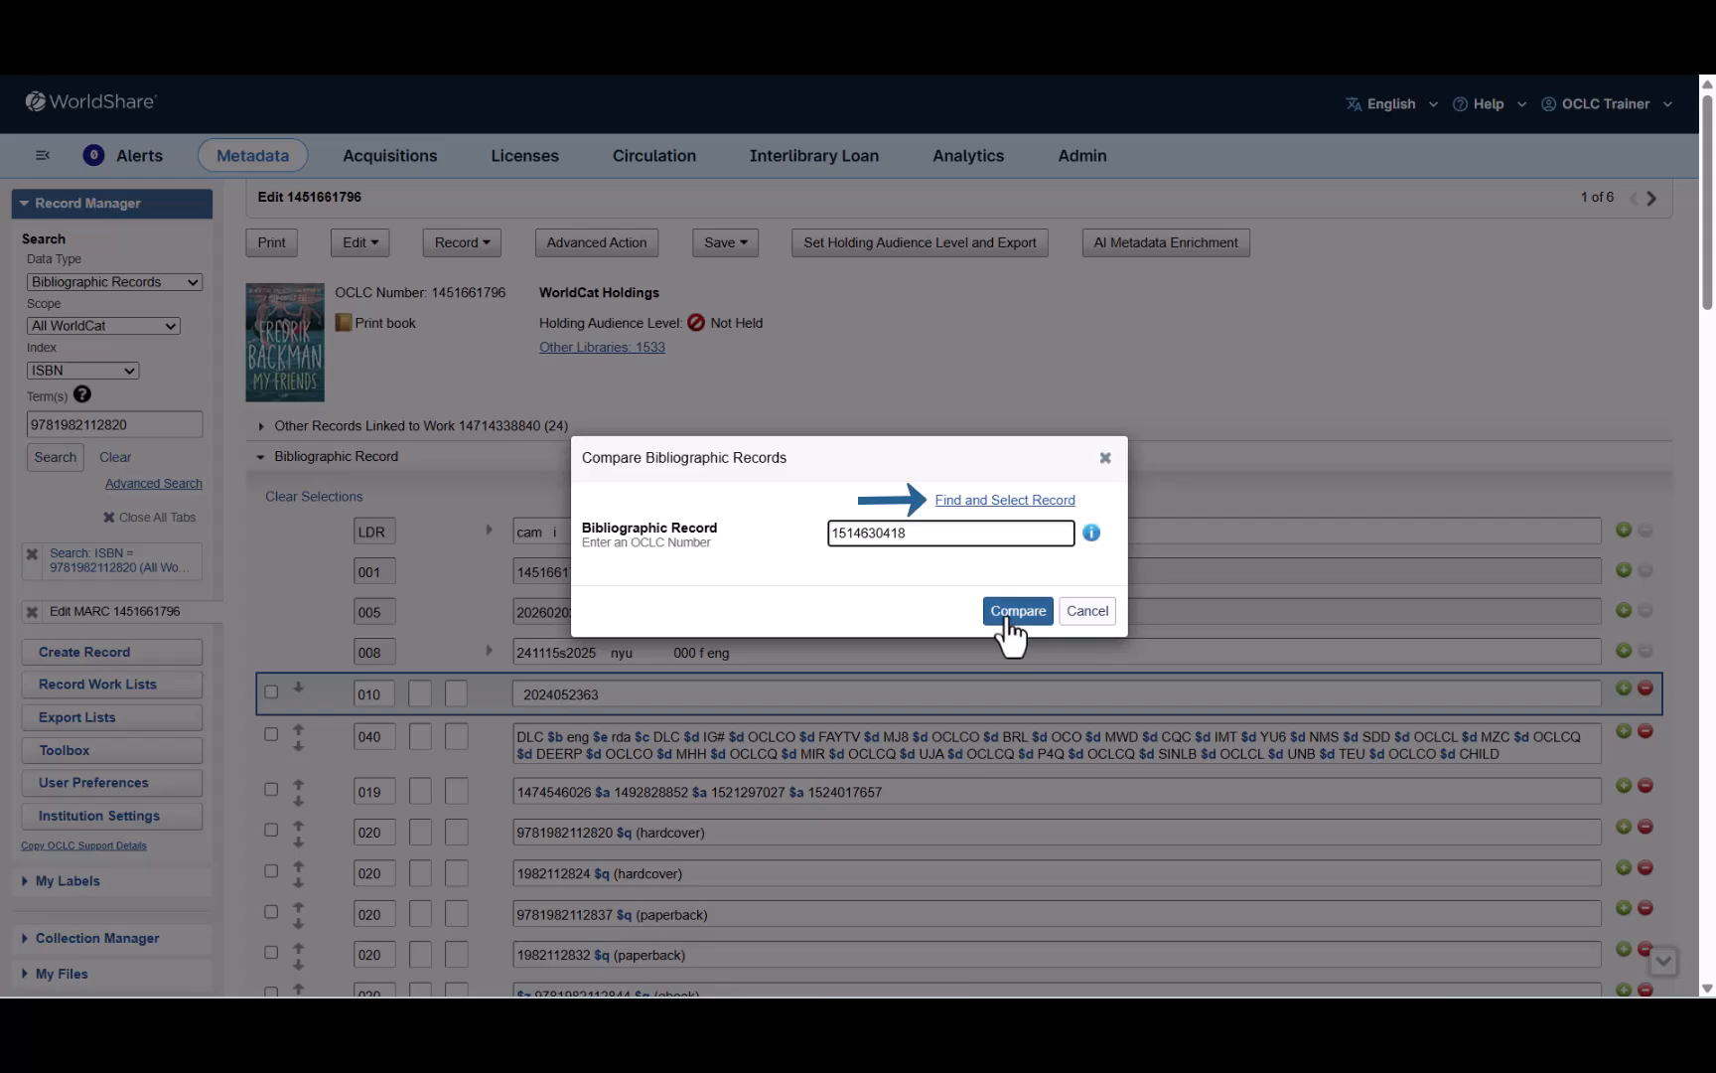
{"action": "left_click", "coordinate": [1016, 611]}
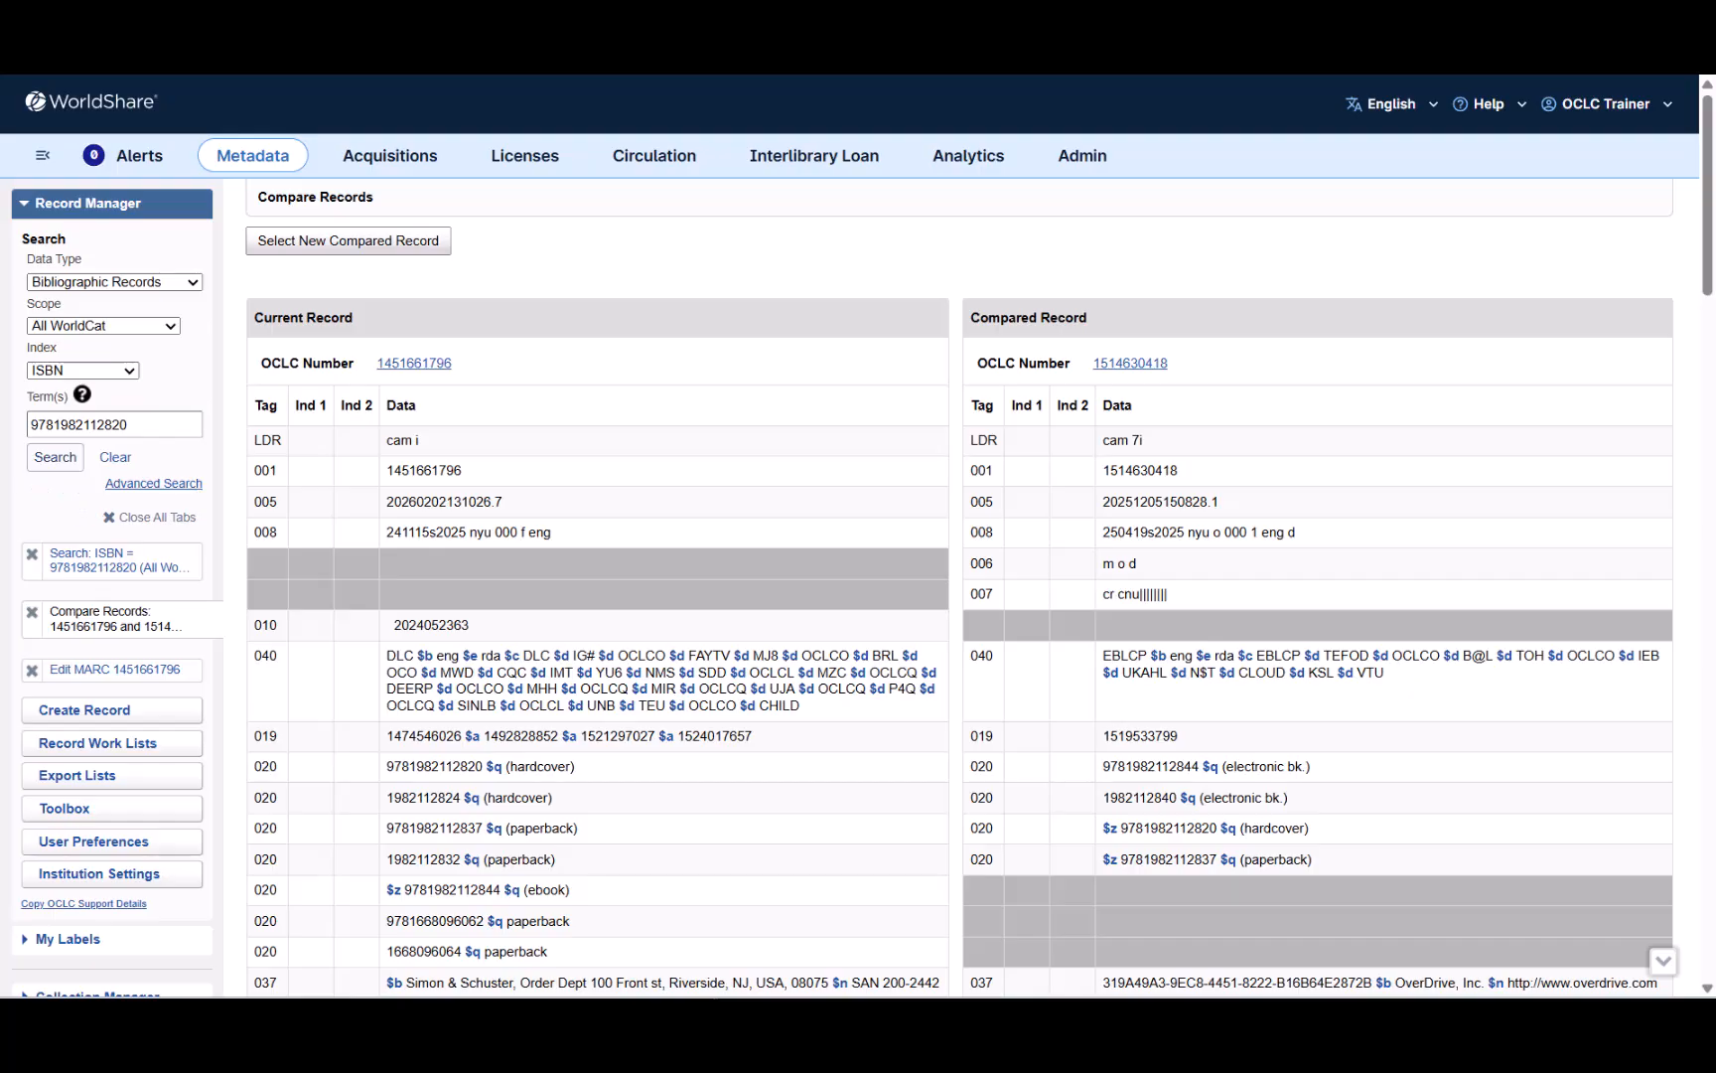
- In the MARC record being edited, insert a blank field below the first 650 heading, move it up one row, and delete it
{"action": "left_click", "coordinate": [198, 685]}
{"action": "scroll", "coordinate": [954, 596], "scroll_direction": "down", "scroll_amount": 3}
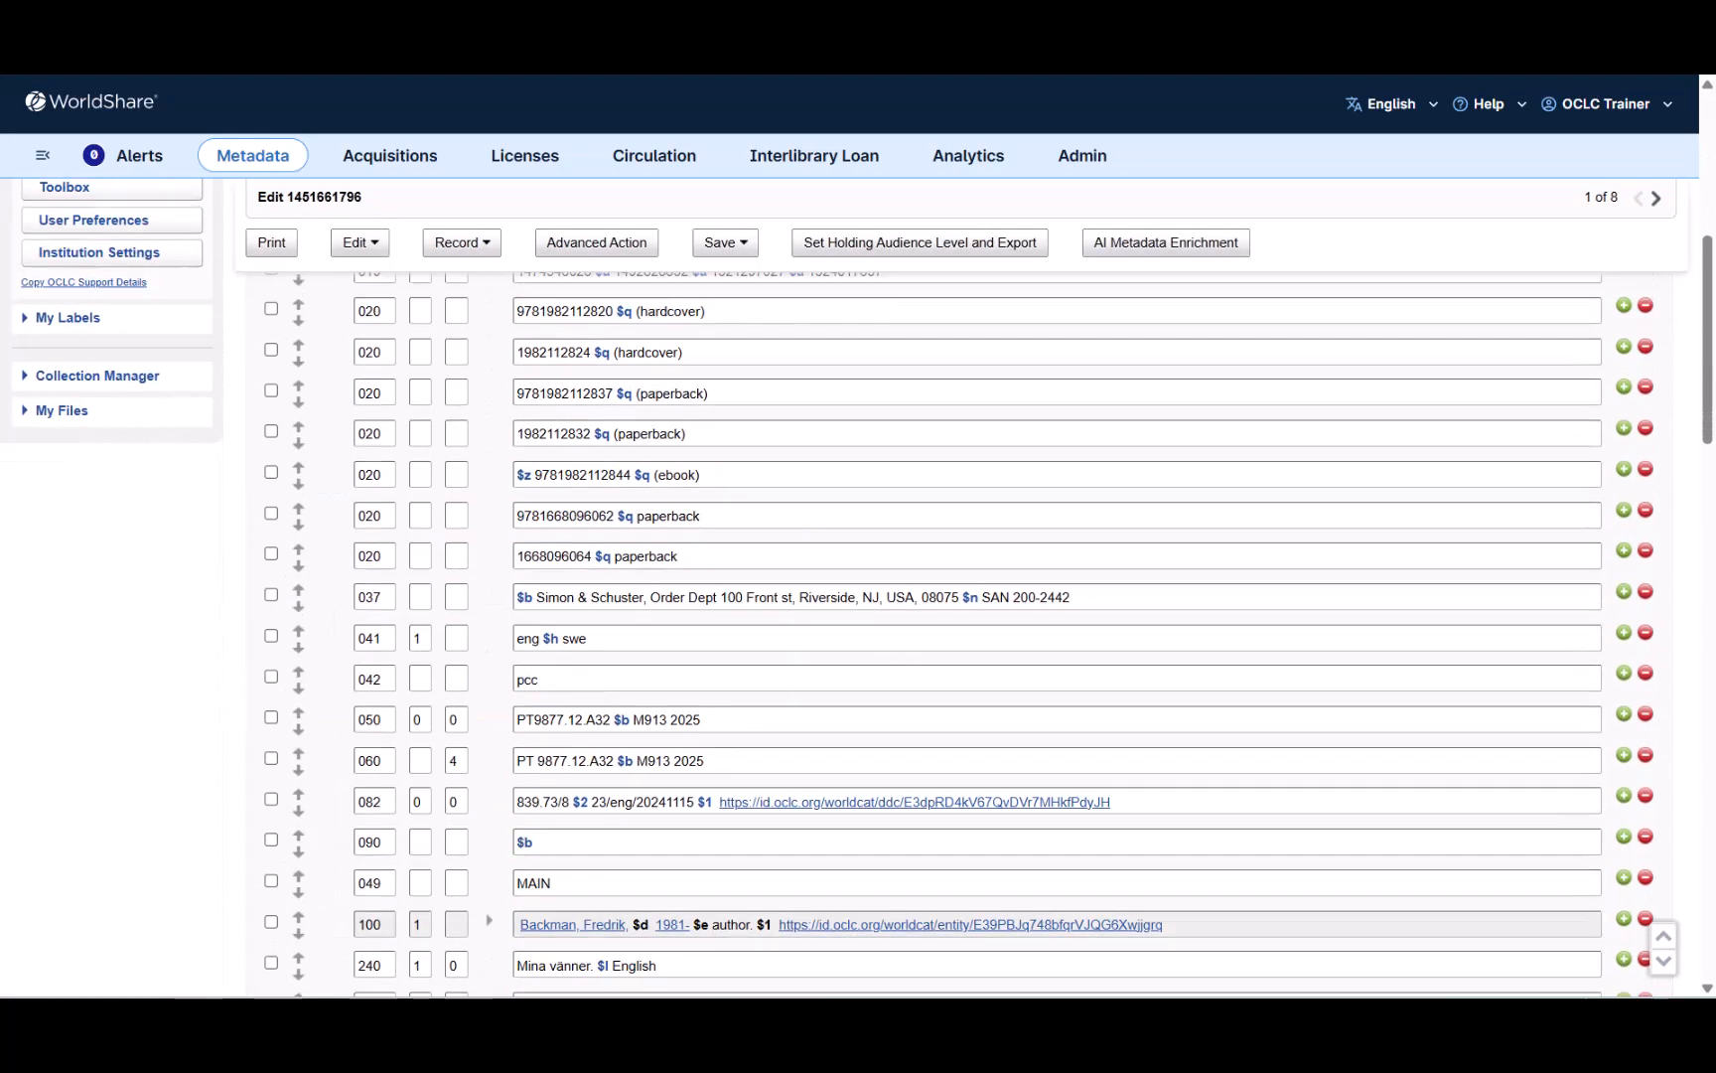
{"action": "scroll", "coordinate": [954, 636], "scroll_direction": "down", "scroll_amount": 10}
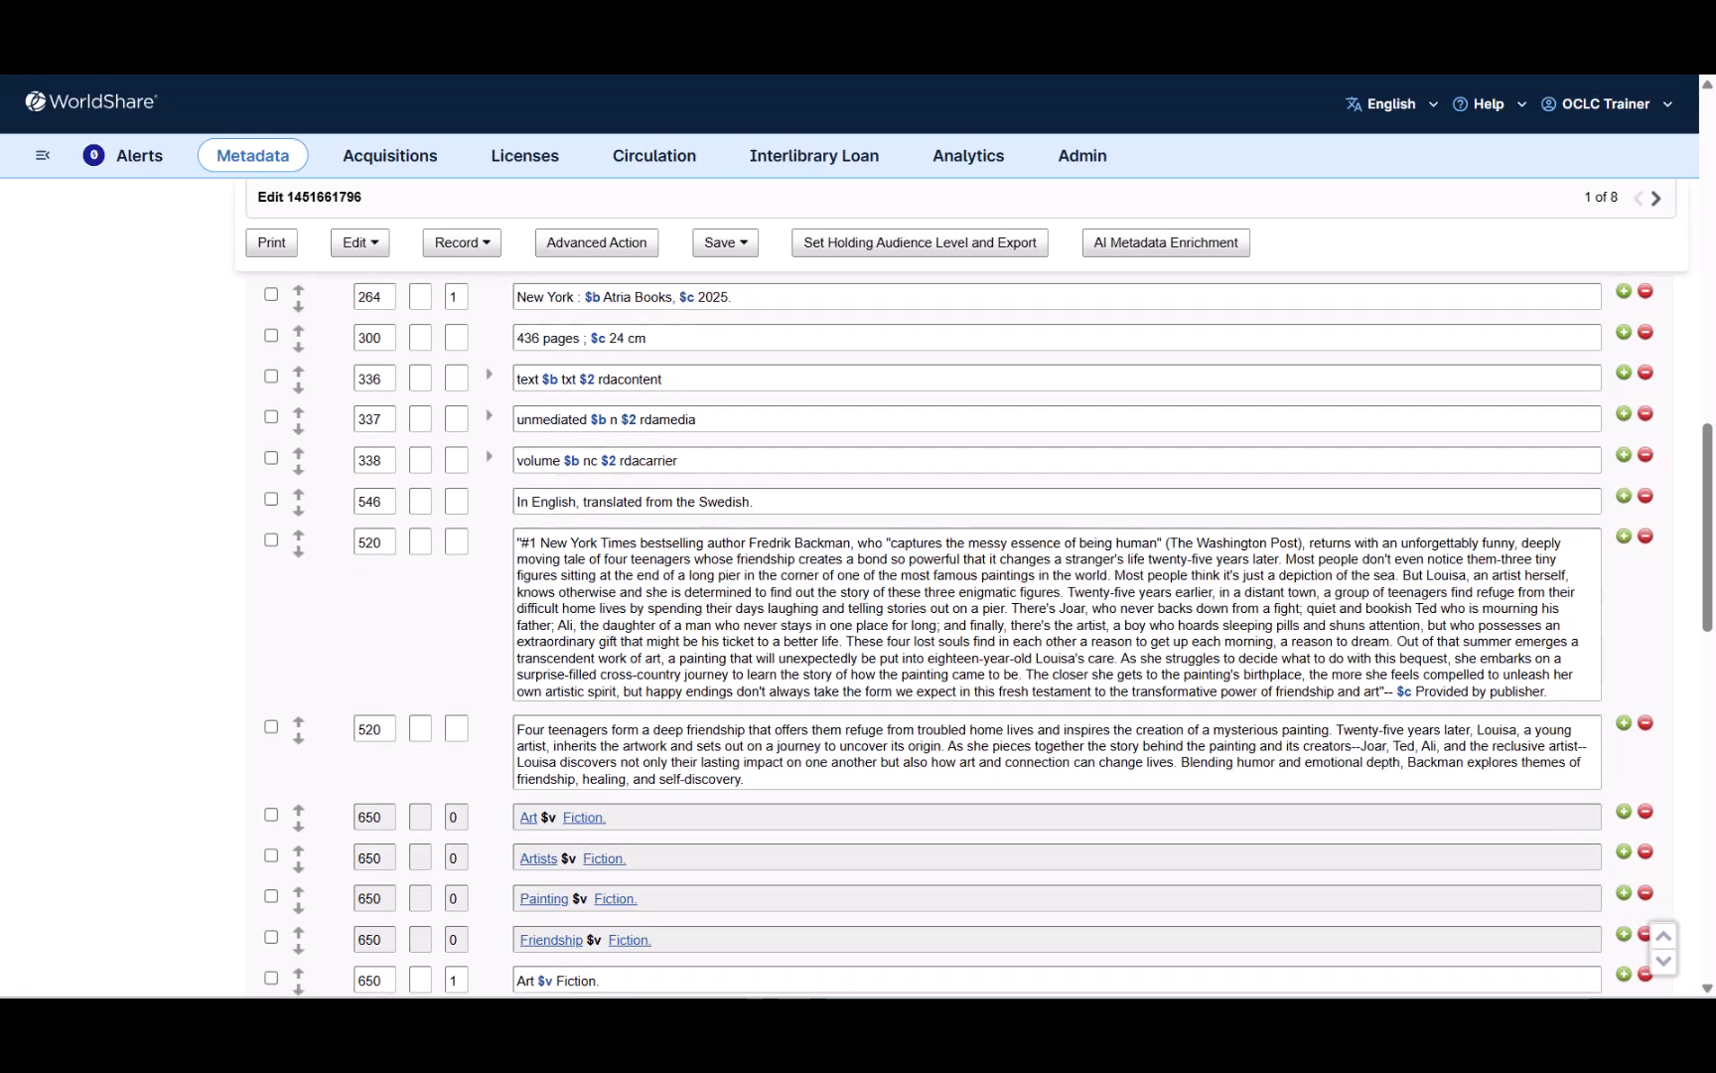
{"action": "scroll", "coordinate": [954, 636], "scroll_direction": "down", "scroll_amount": 1}
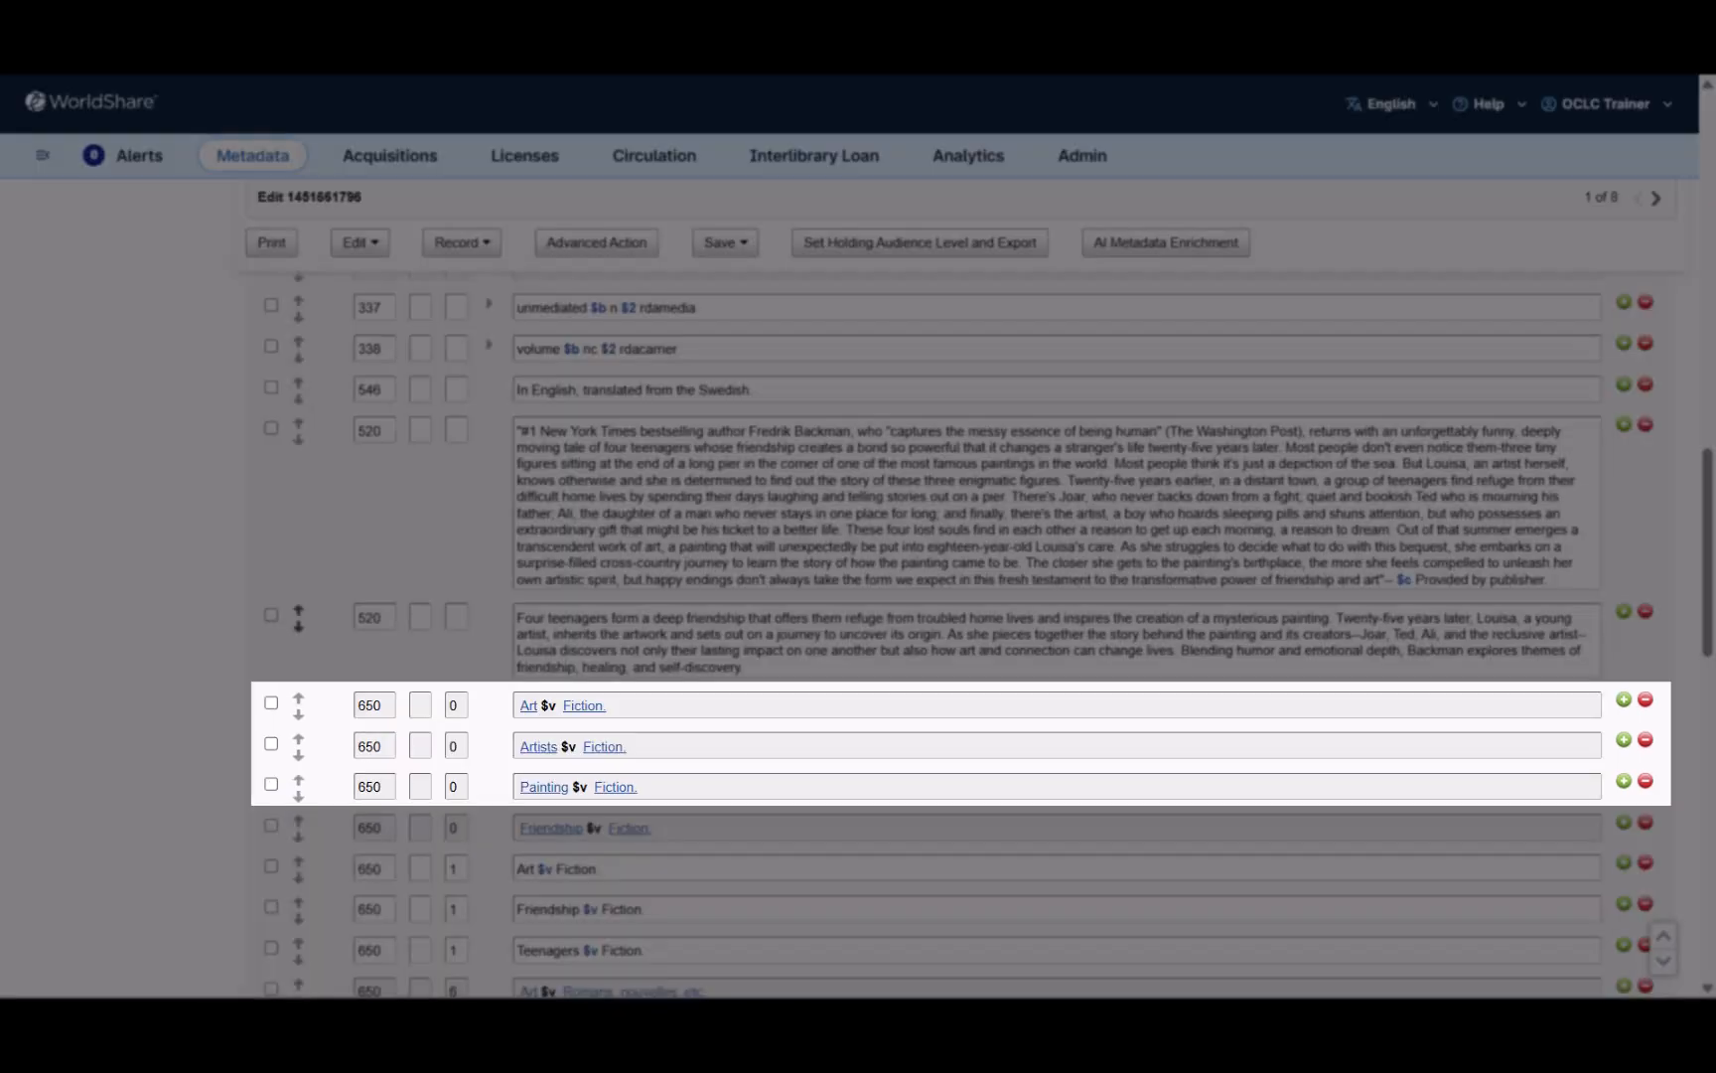
{"action": "left_click", "coordinate": [1624, 700]}
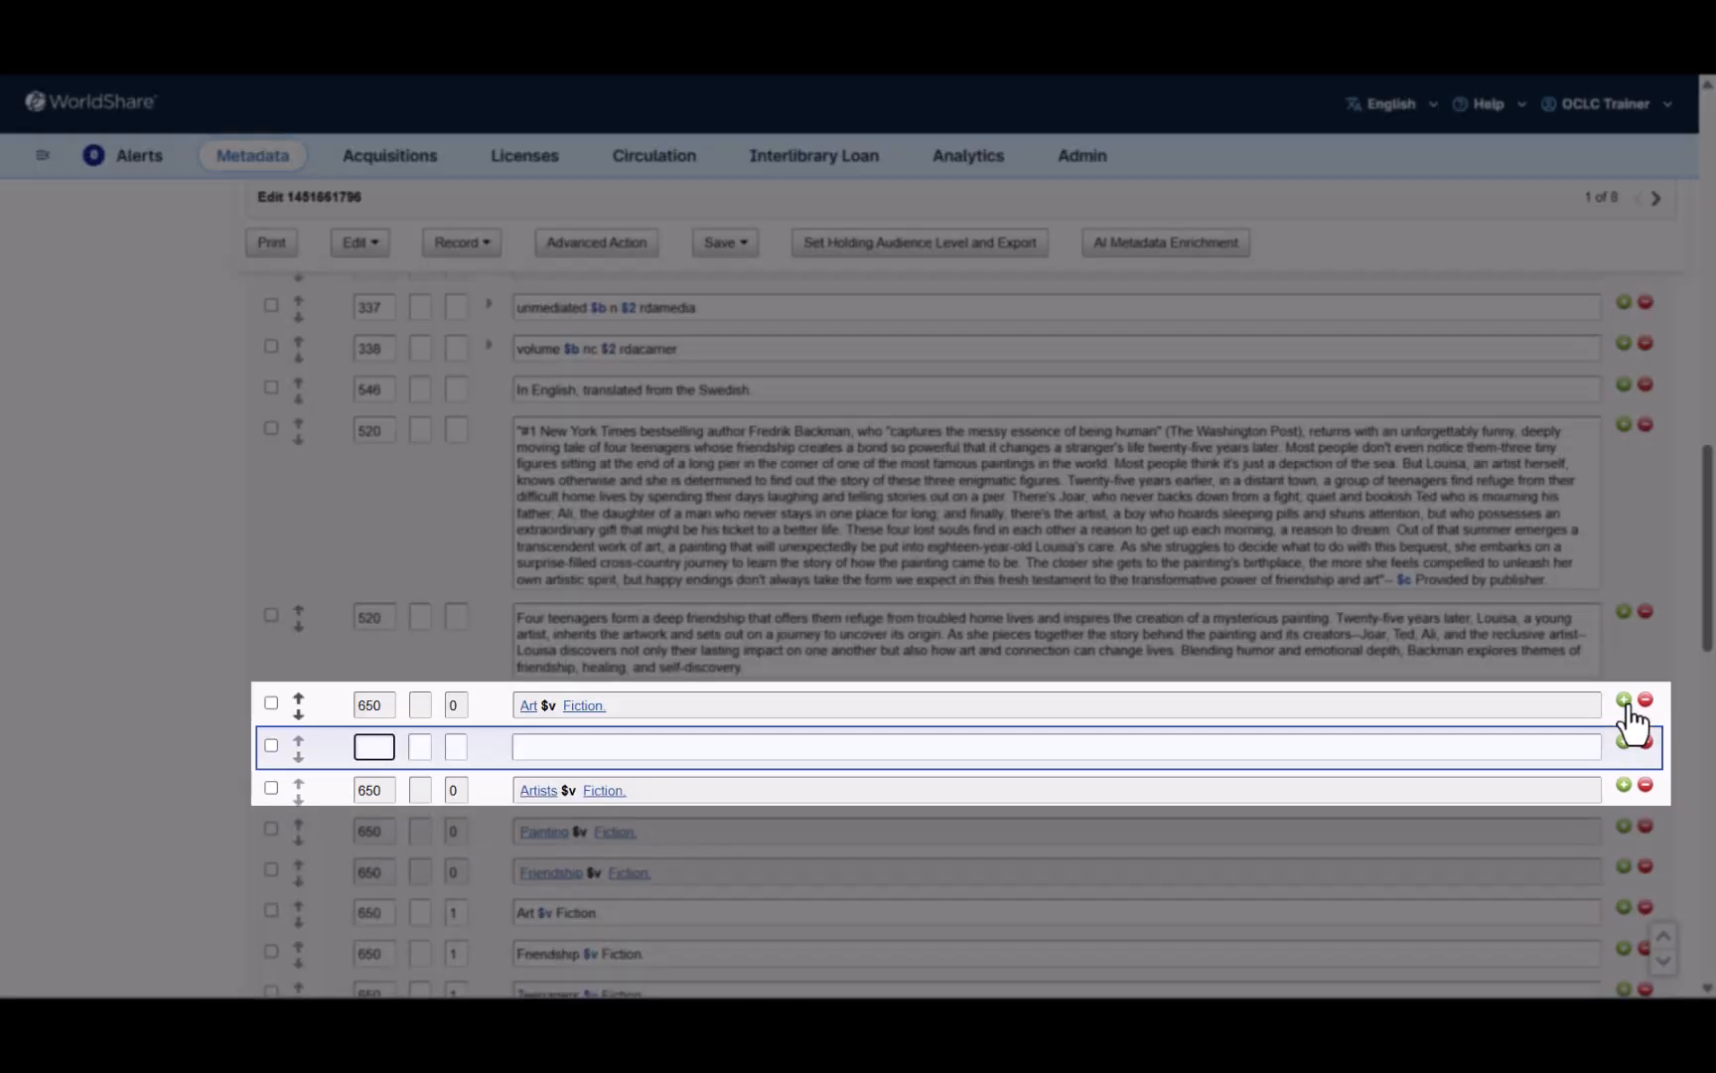
{"action": "left_click", "coordinate": [298, 743]}
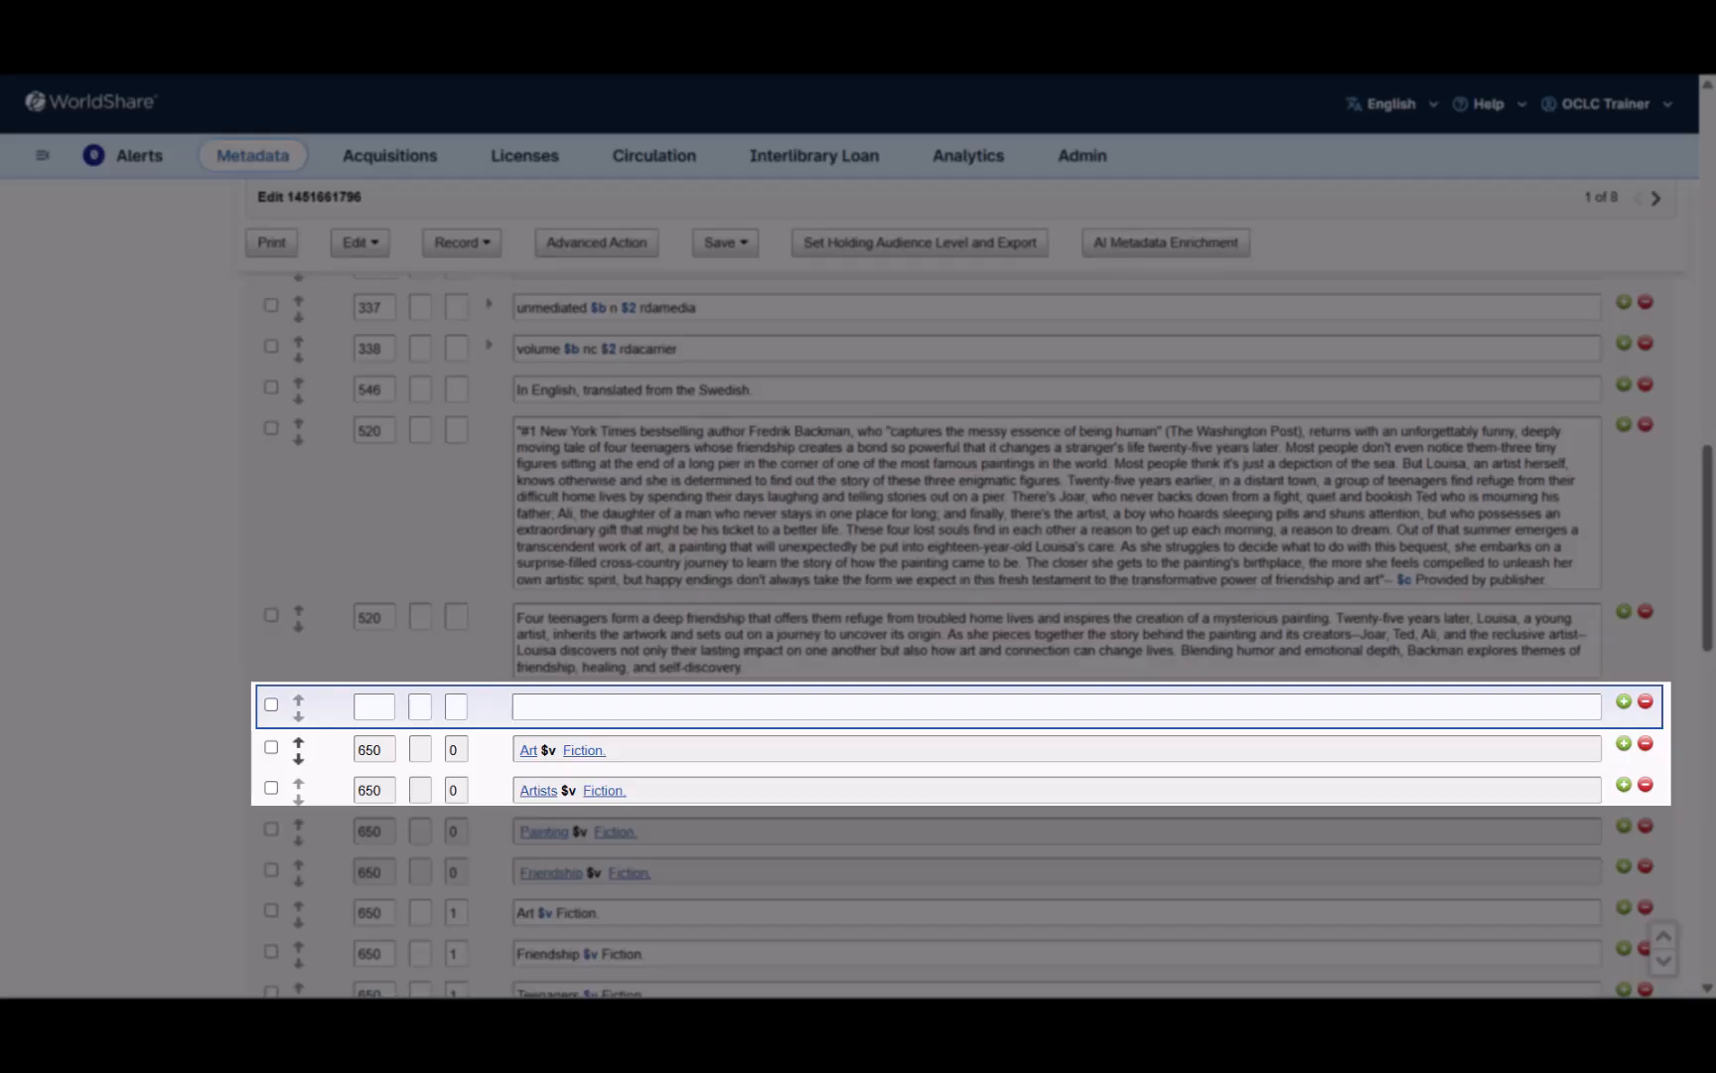
{"action": "left_click", "coordinate": [1646, 702]}
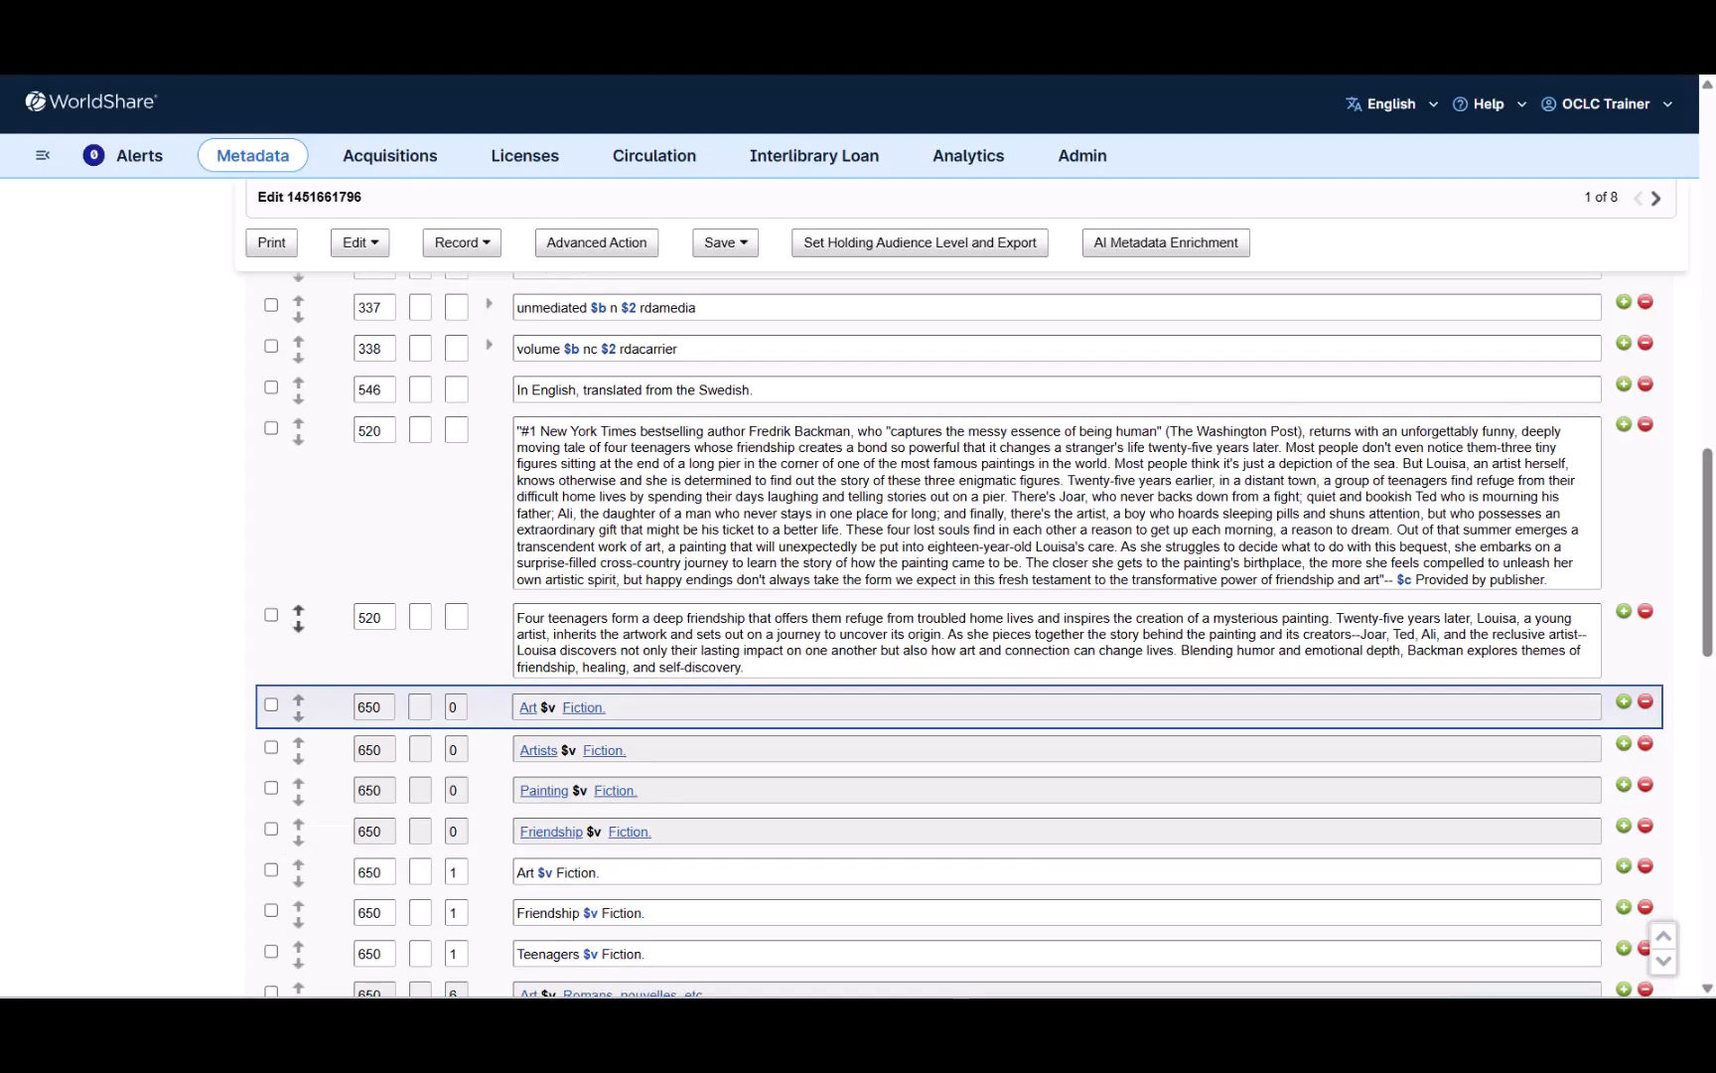
- Consult the MARC Field Help for the 090 field and close the help window
{"action": "scroll", "coordinate": [983, 636], "scroll_direction": "up", "scroll_amount": 6}
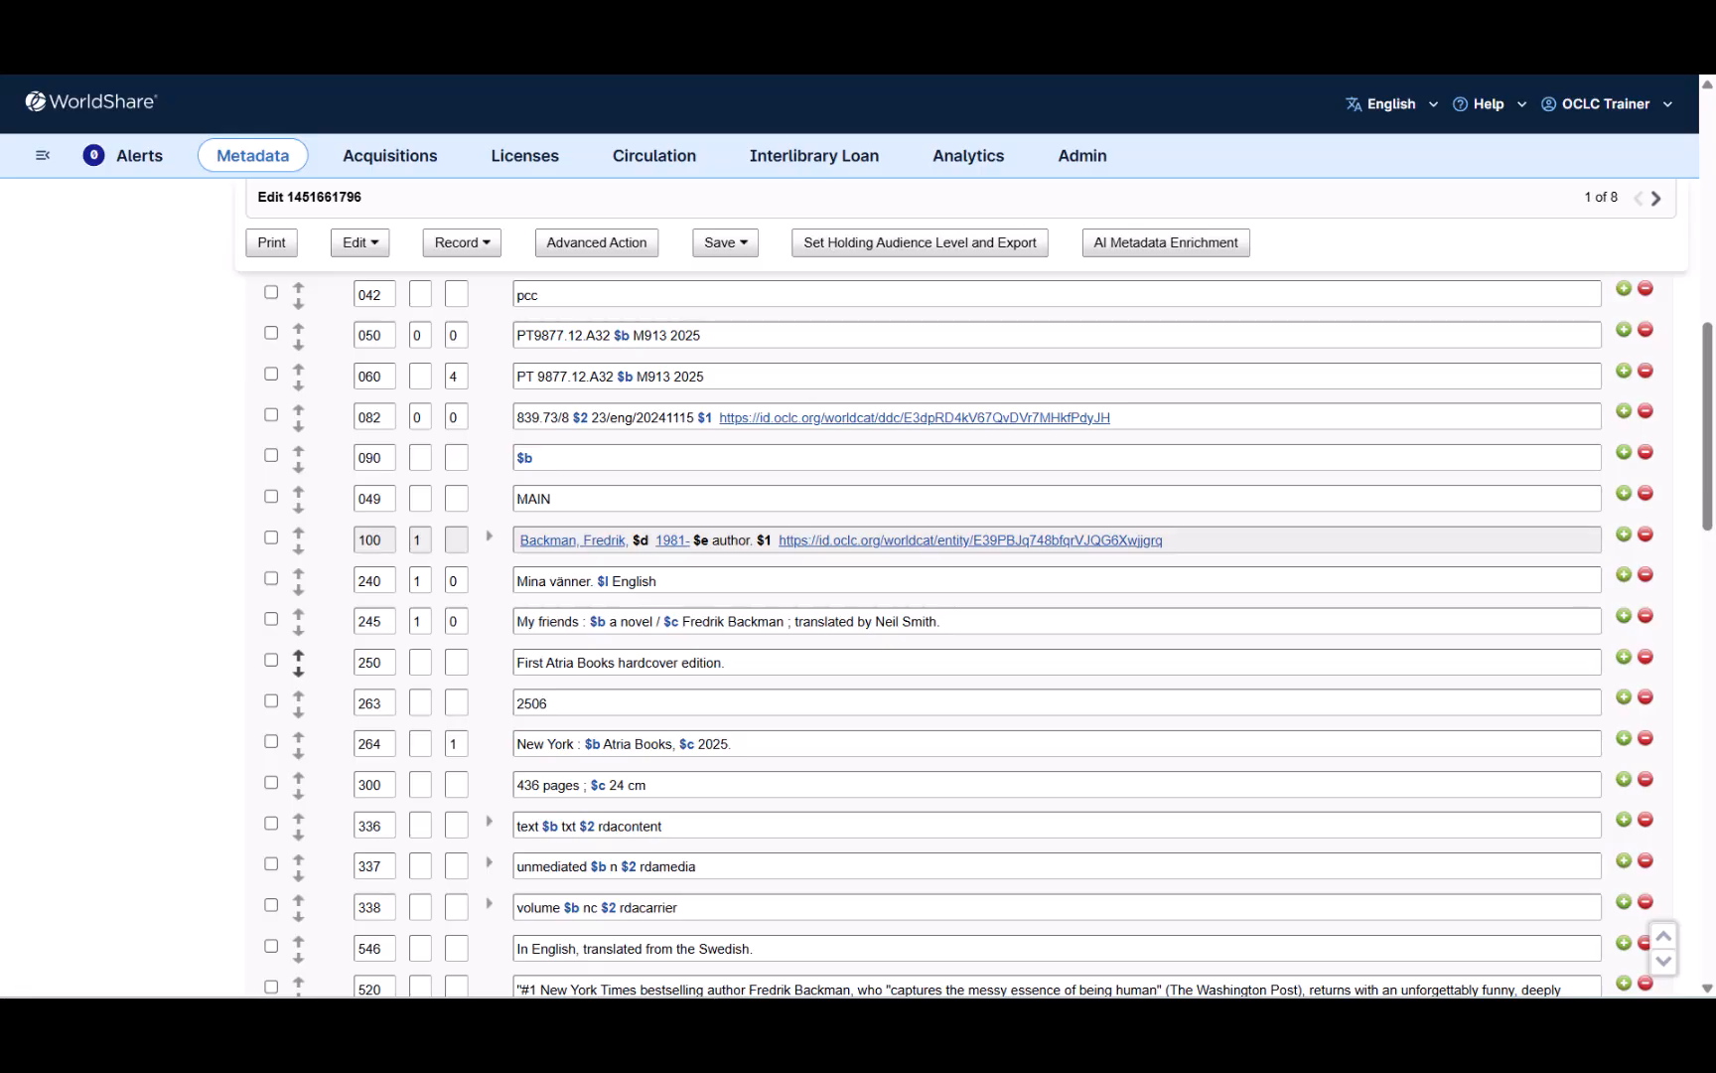
{"action": "scroll", "coordinate": [984, 636], "scroll_direction": "up", "scroll_amount": 2}
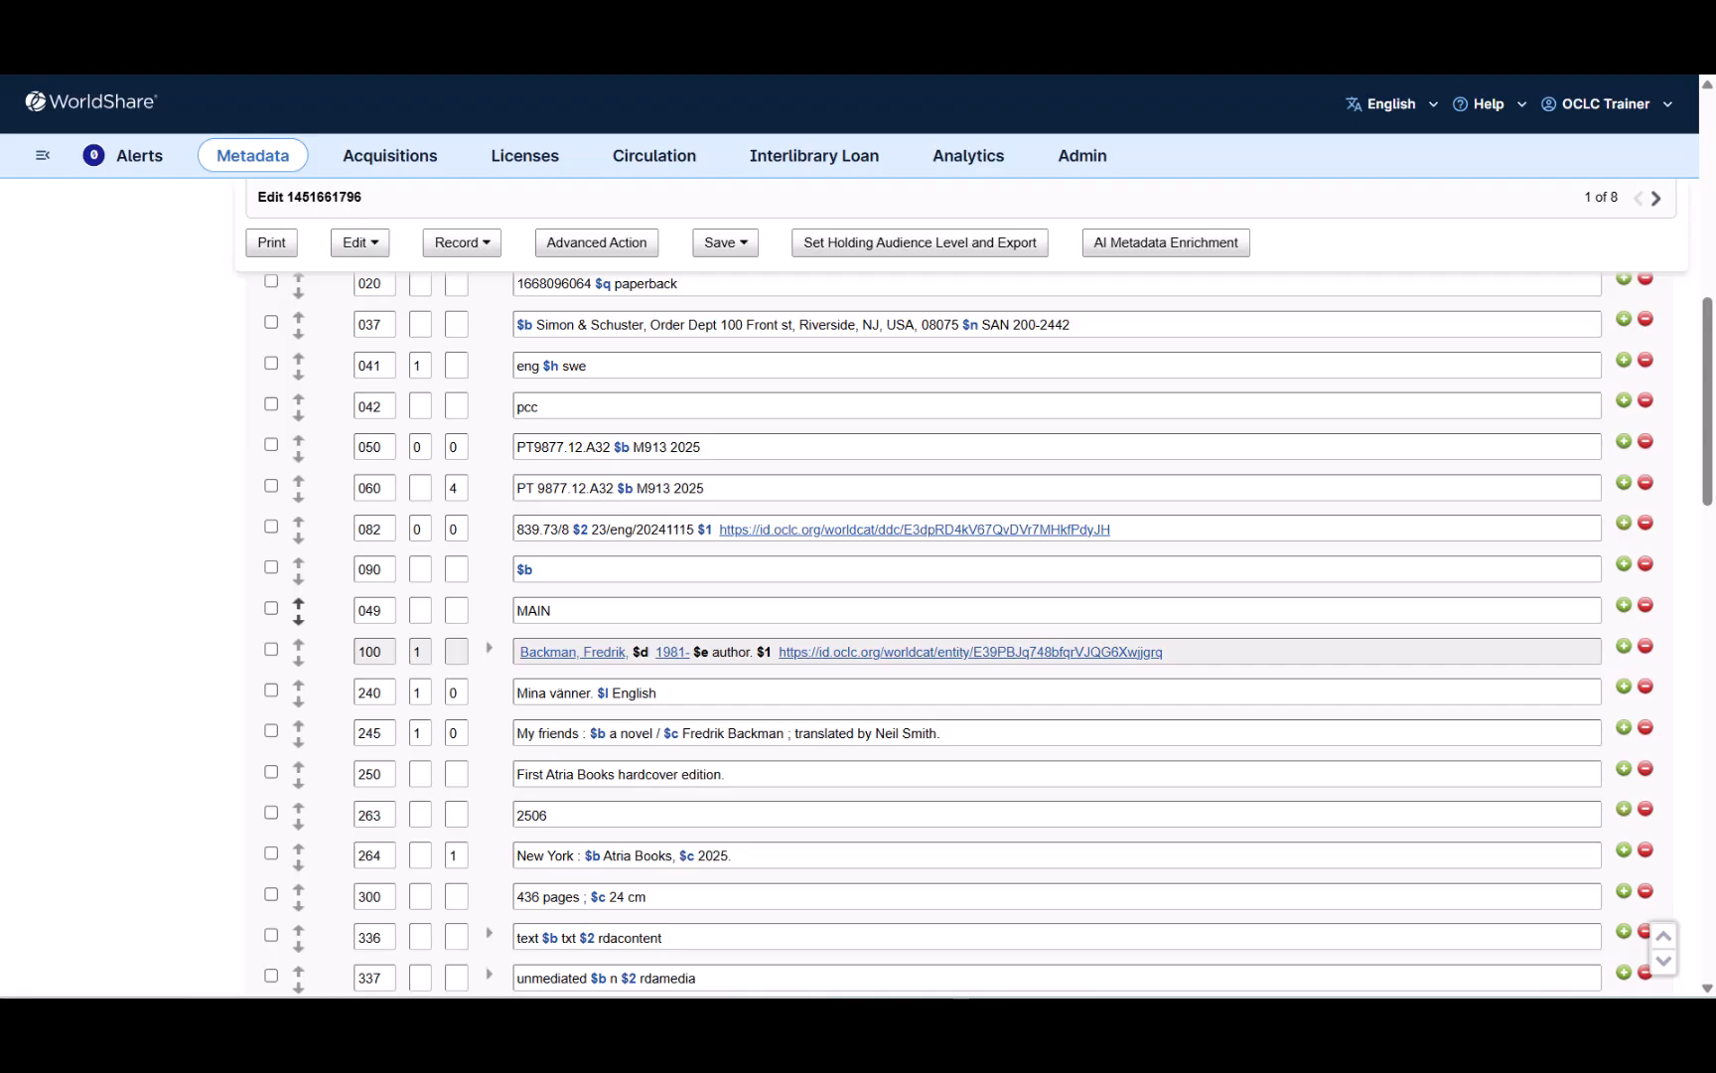
{"action": "double_click", "coordinate": [384, 571]}
{"action": "right_click", "coordinate": [385, 573]}
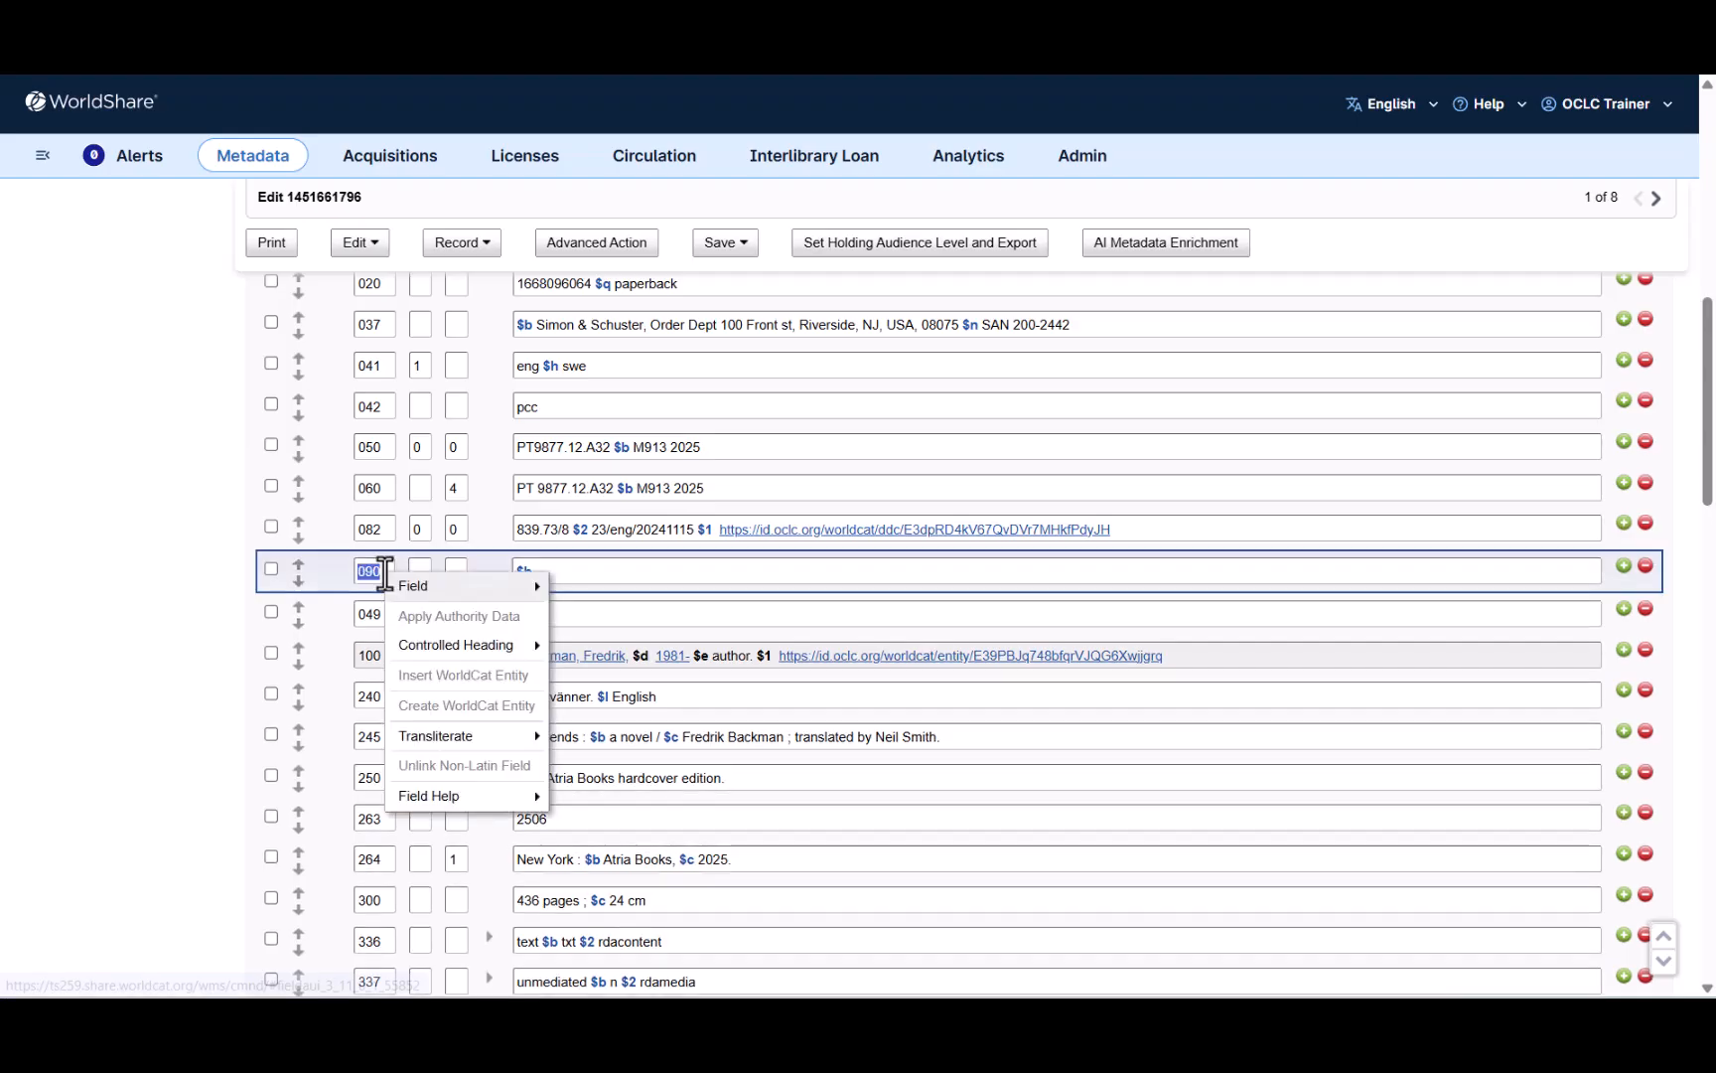
{"action": "key", "text": "Up"}
{"action": "mouse_move", "coordinate": [467, 796]}
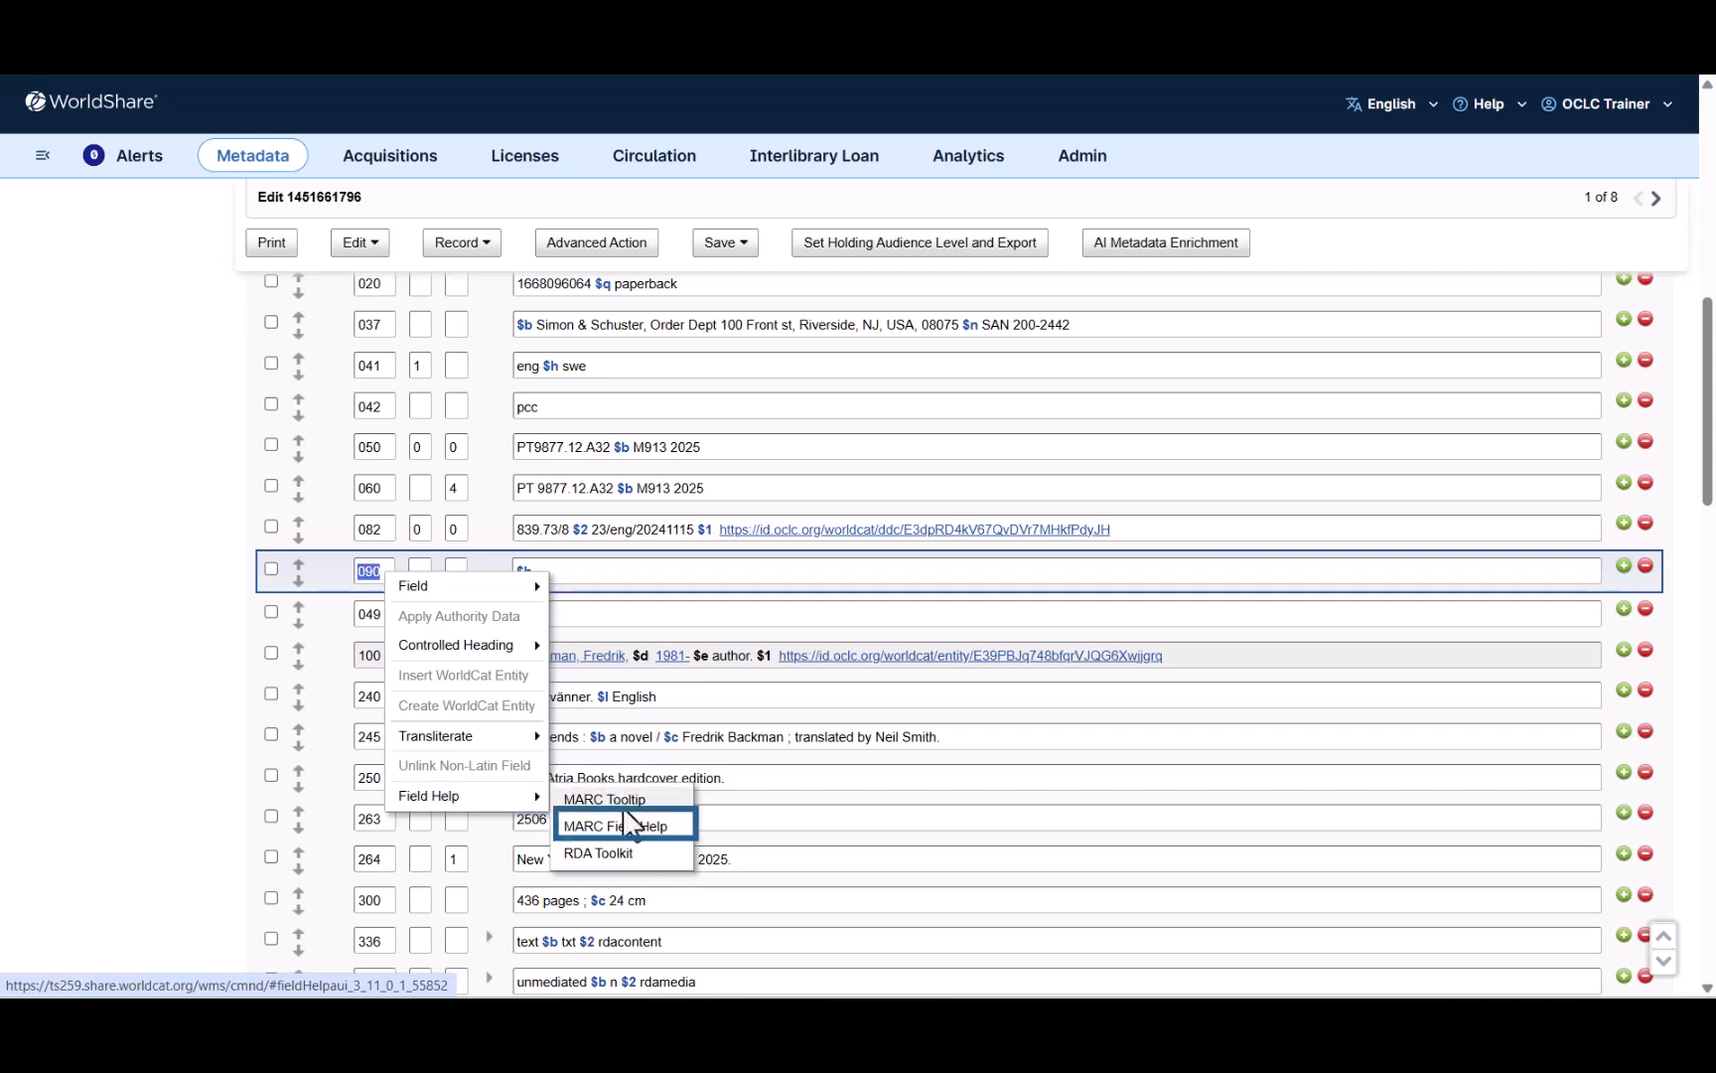
{"action": "left_click", "coordinate": [621, 825]}
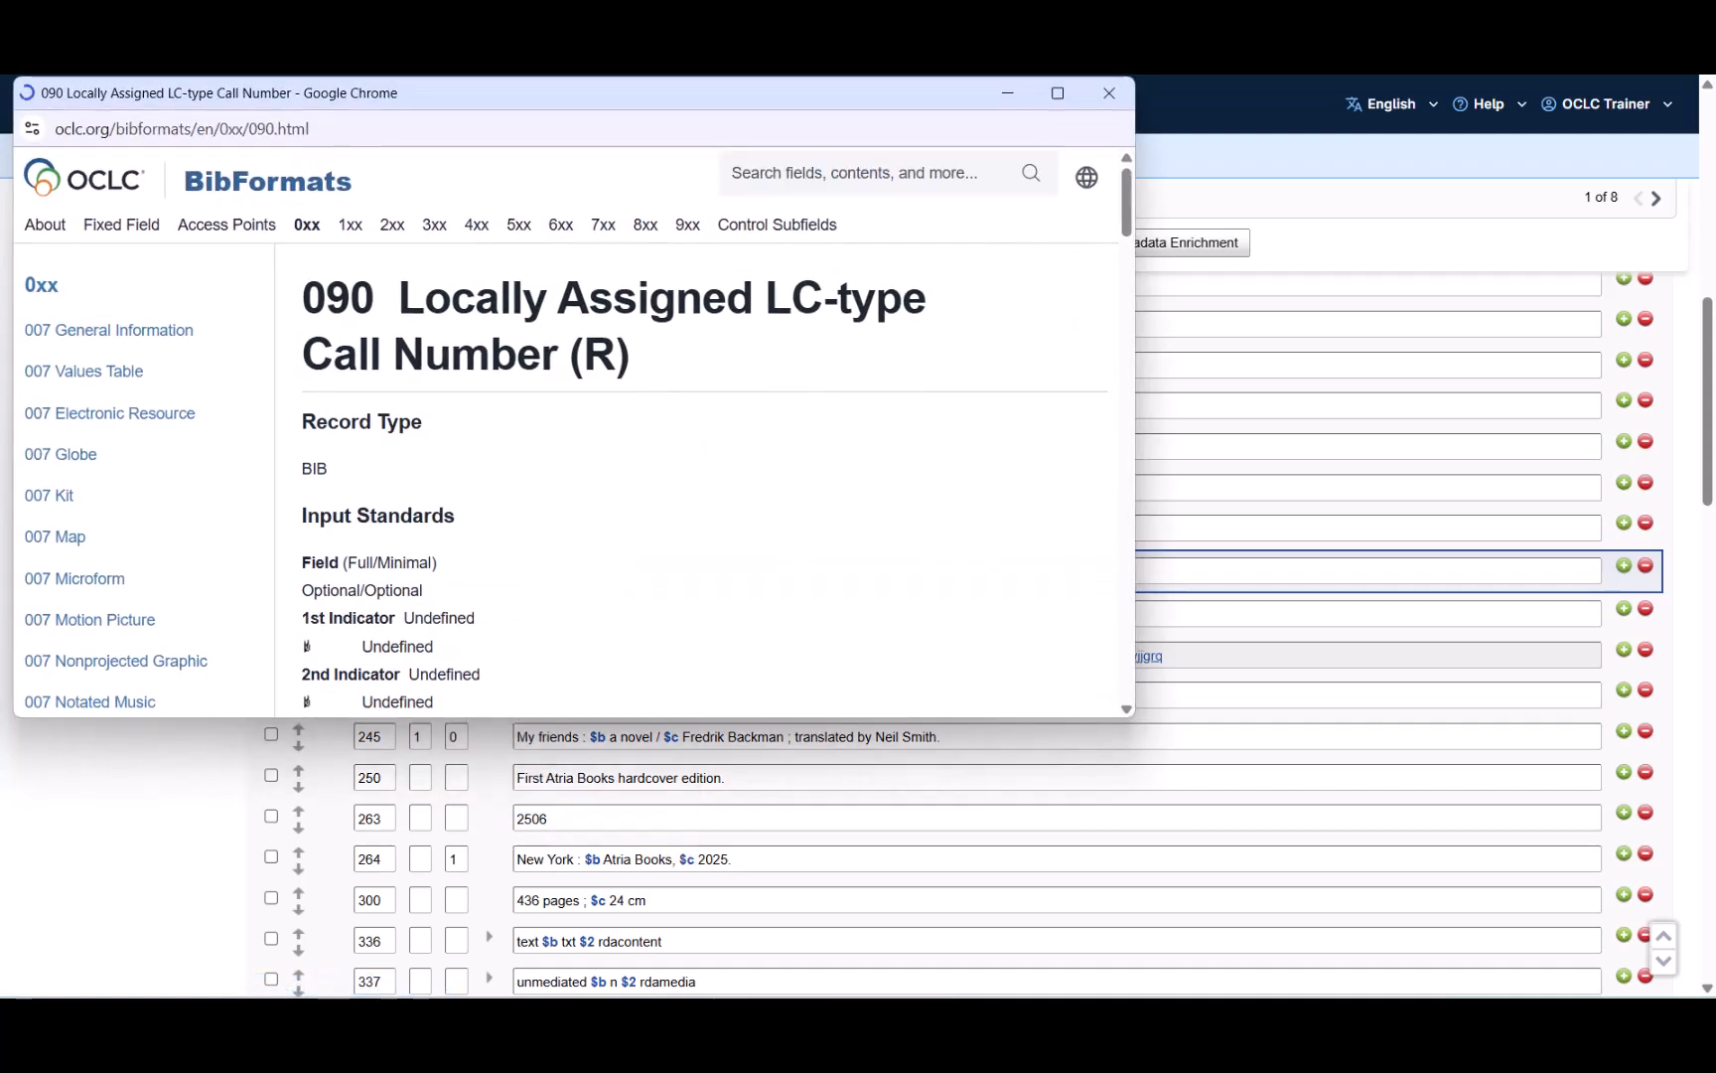
{"action": "left_click", "coordinate": [1110, 93]}
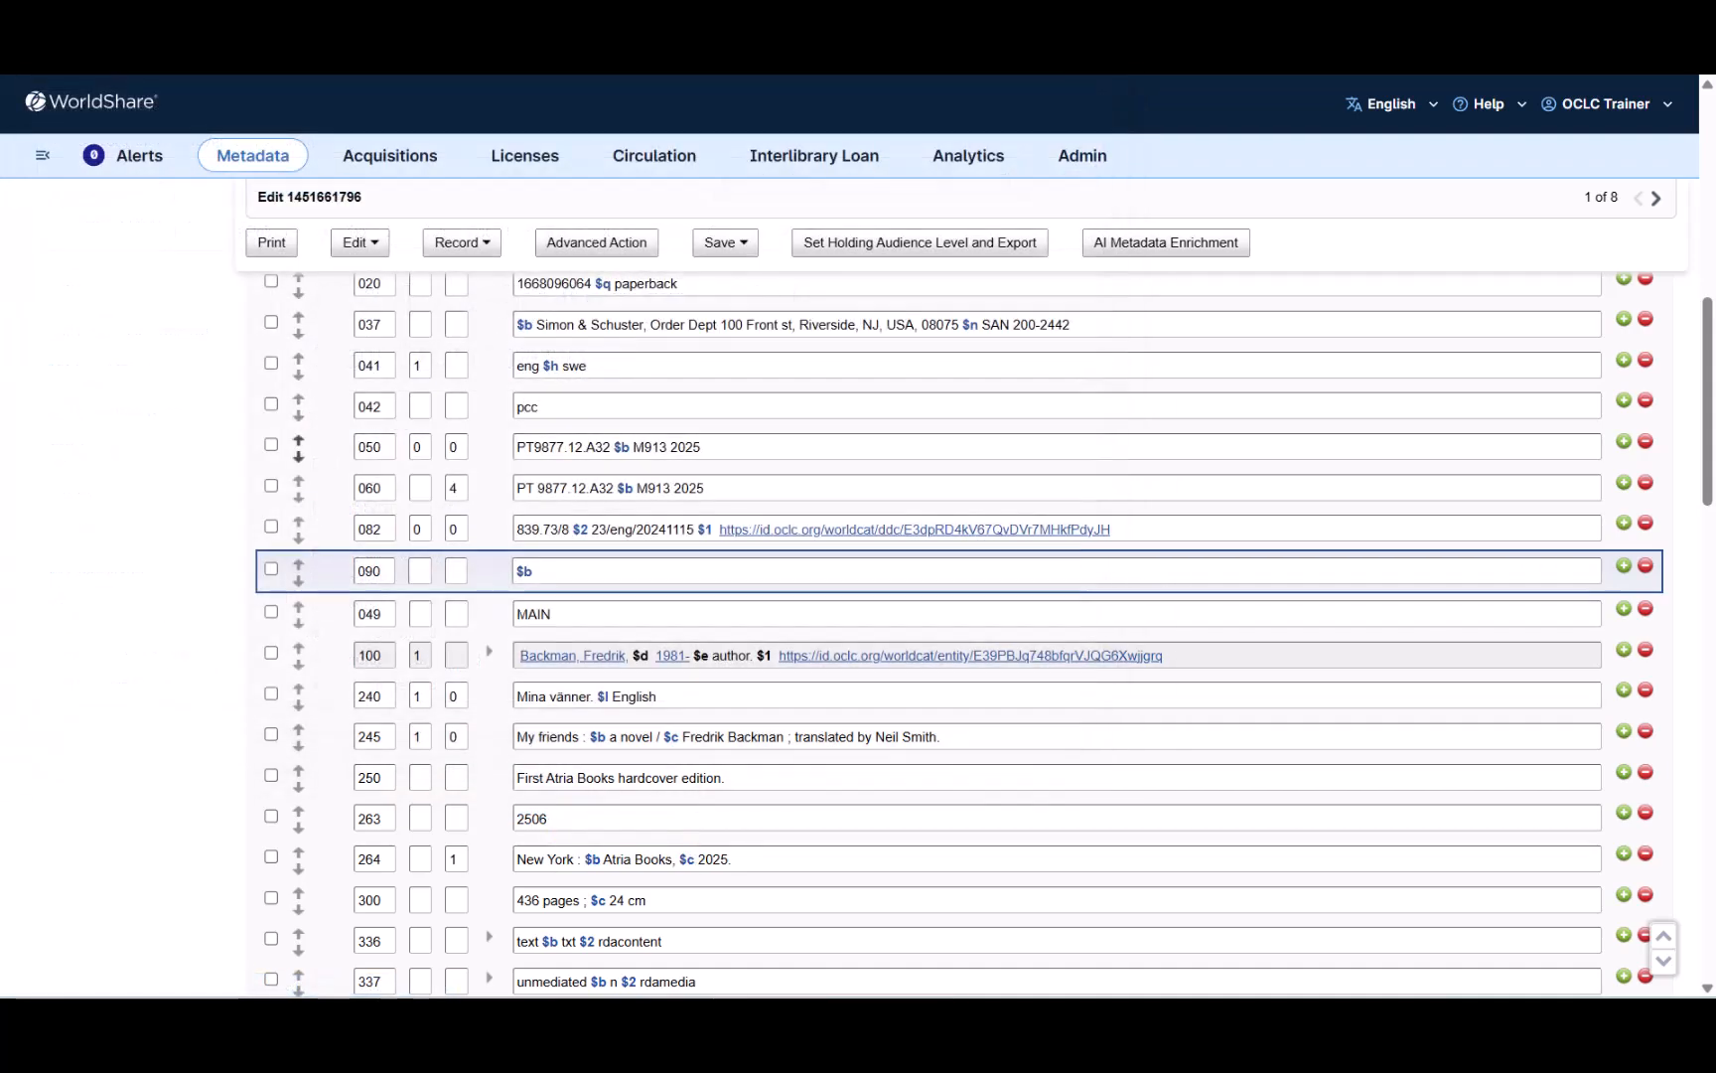
- Expand the 008 fixed field and look up the help for its Illustrations element
{"action": "scroll", "coordinate": [953, 645], "scroll_direction": "up", "scroll_amount": 6}
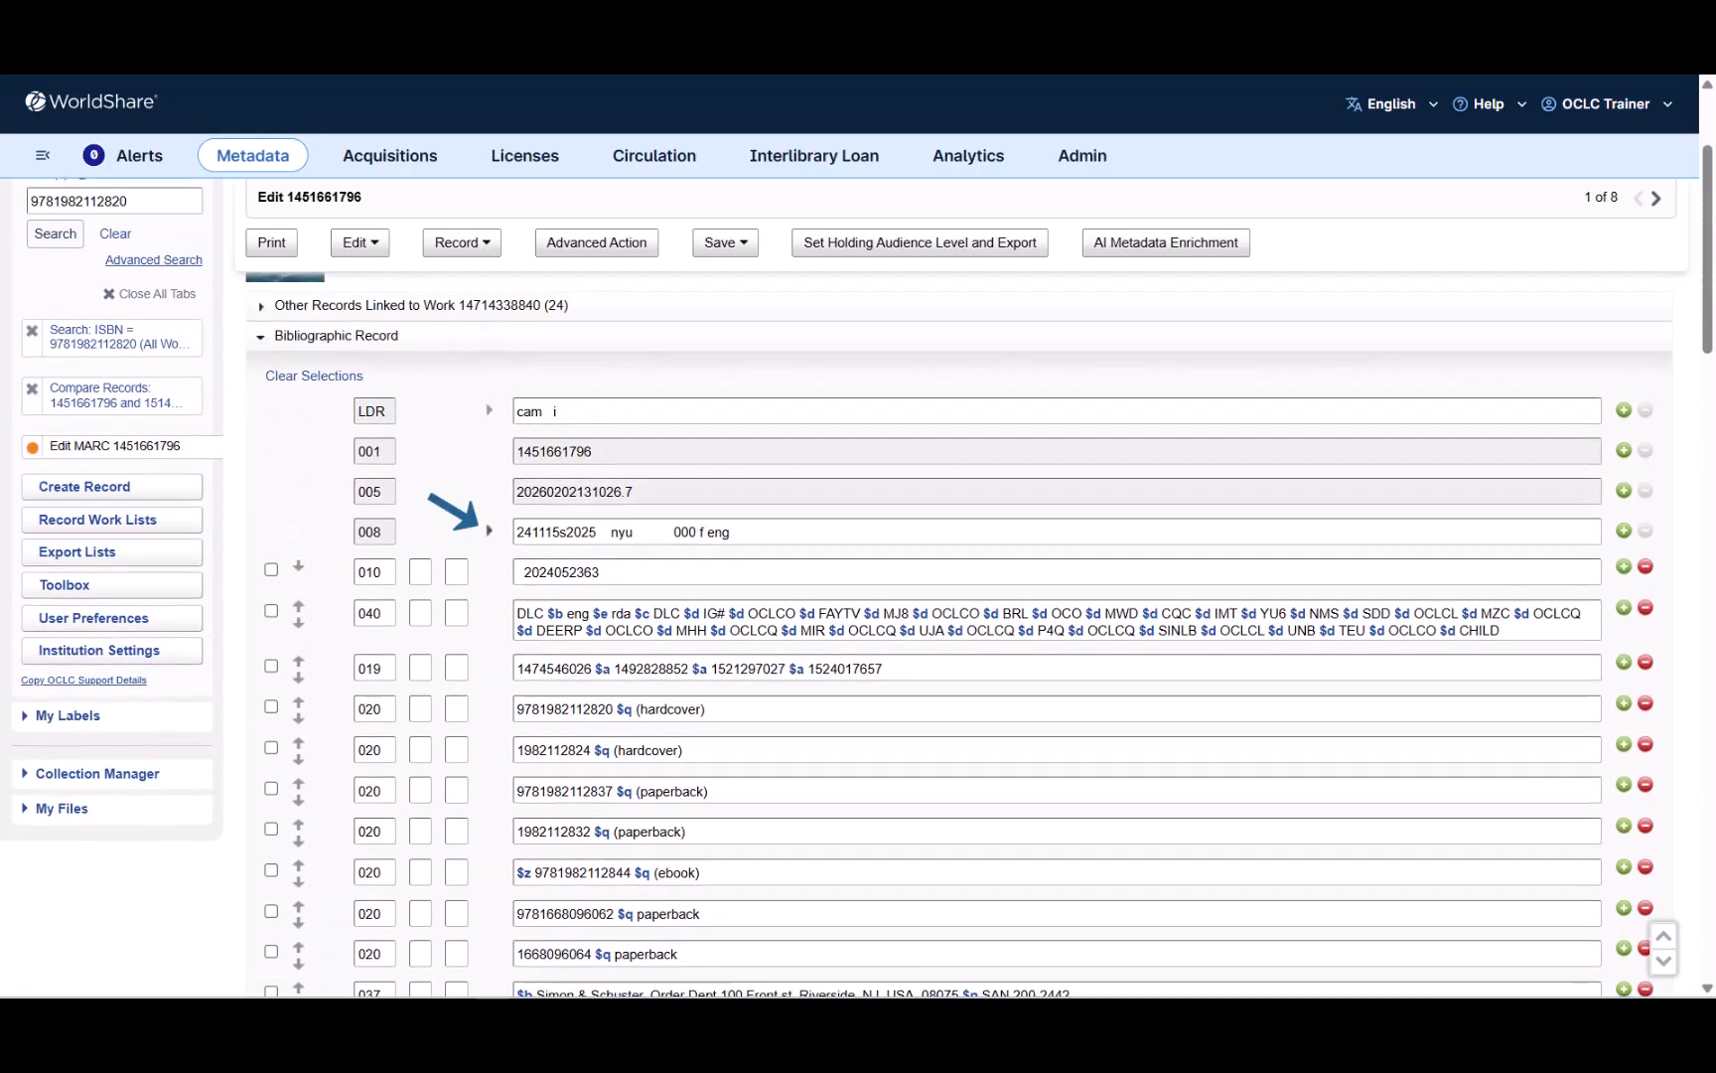
{"action": "left_click", "coordinate": [489, 530]}
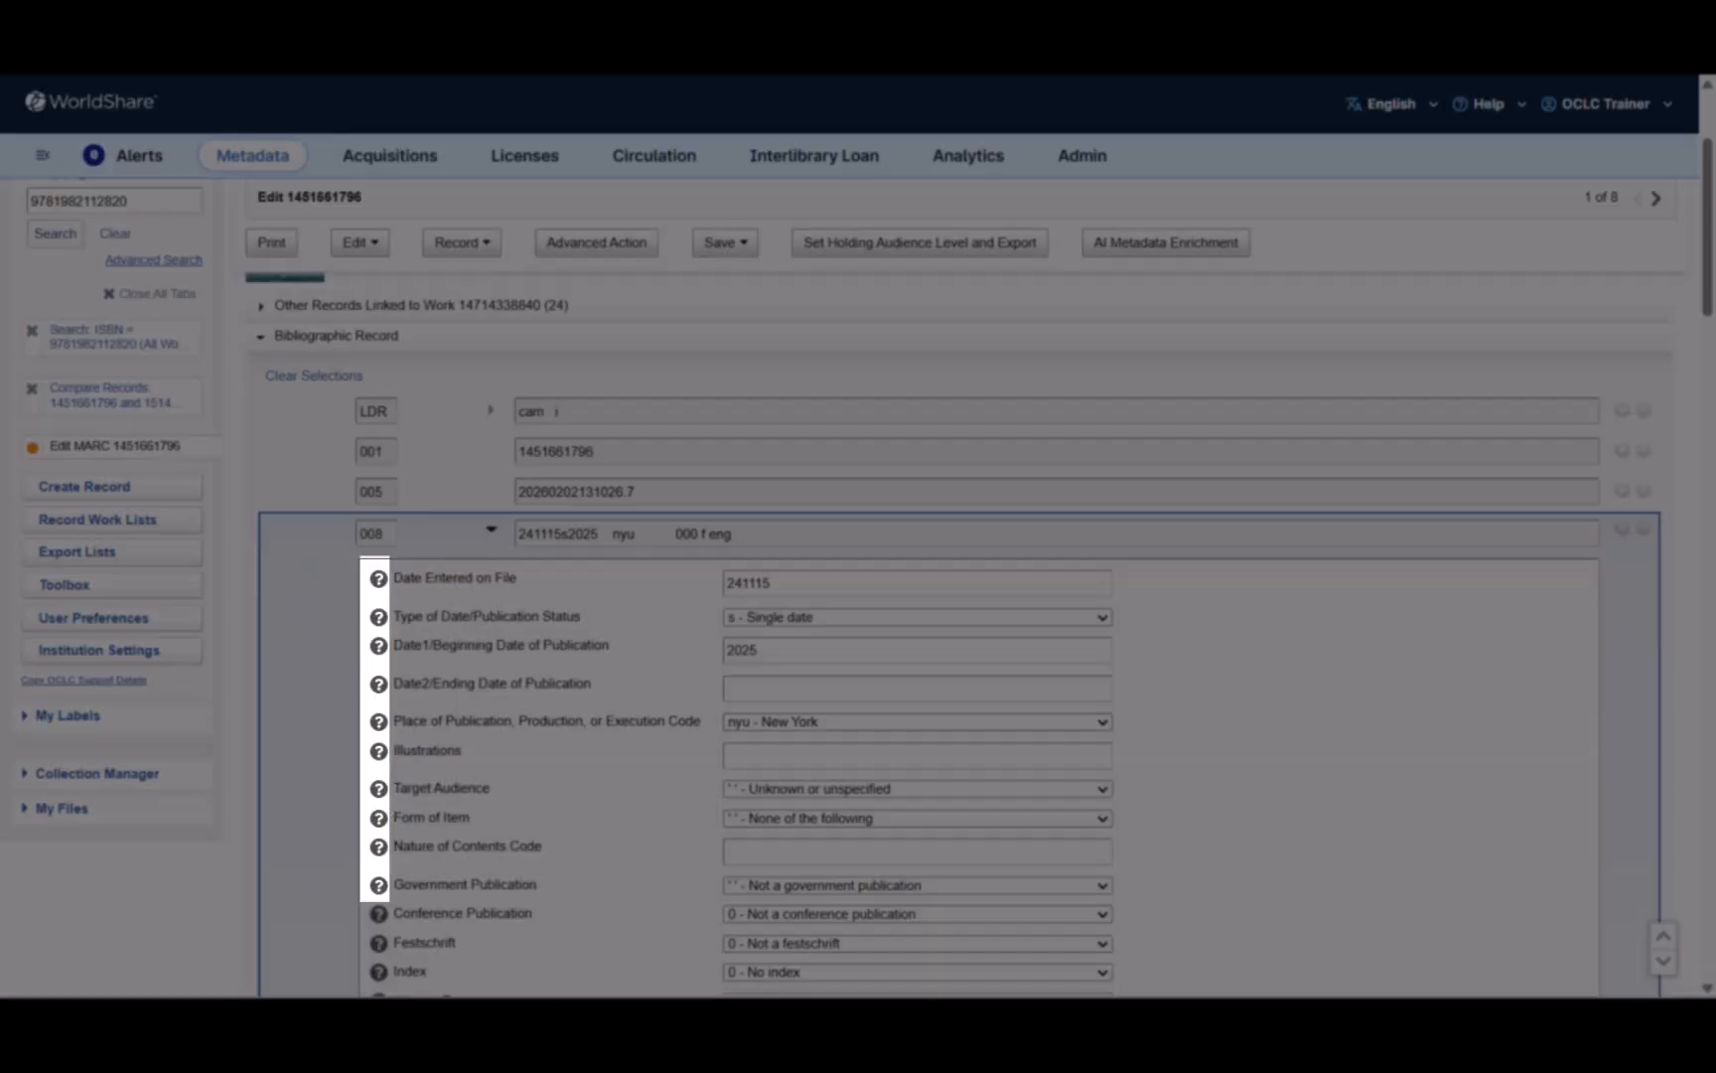
{"action": "left_click", "coordinate": [379, 751]}
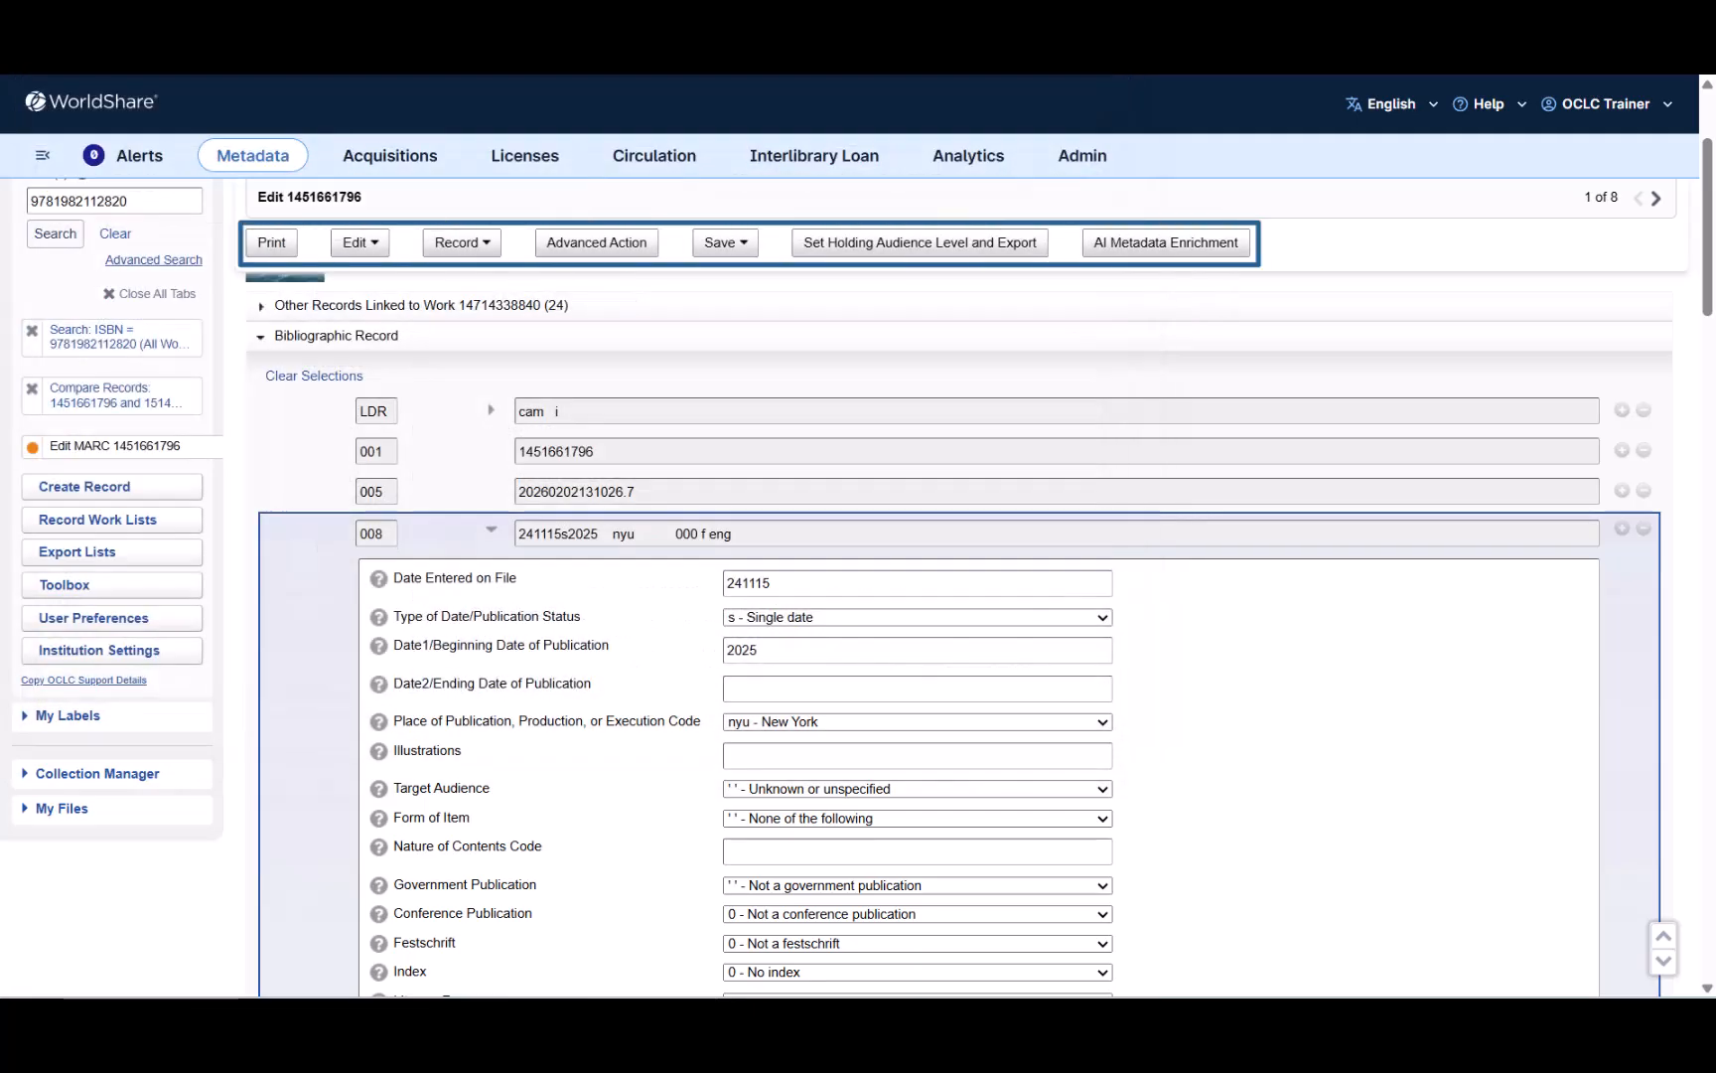
- Save the record as in progress with workflow status In Process and My Status MM, and search the Saved - In Progress scope for that status
{"action": "left_click", "coordinate": [725, 242]}
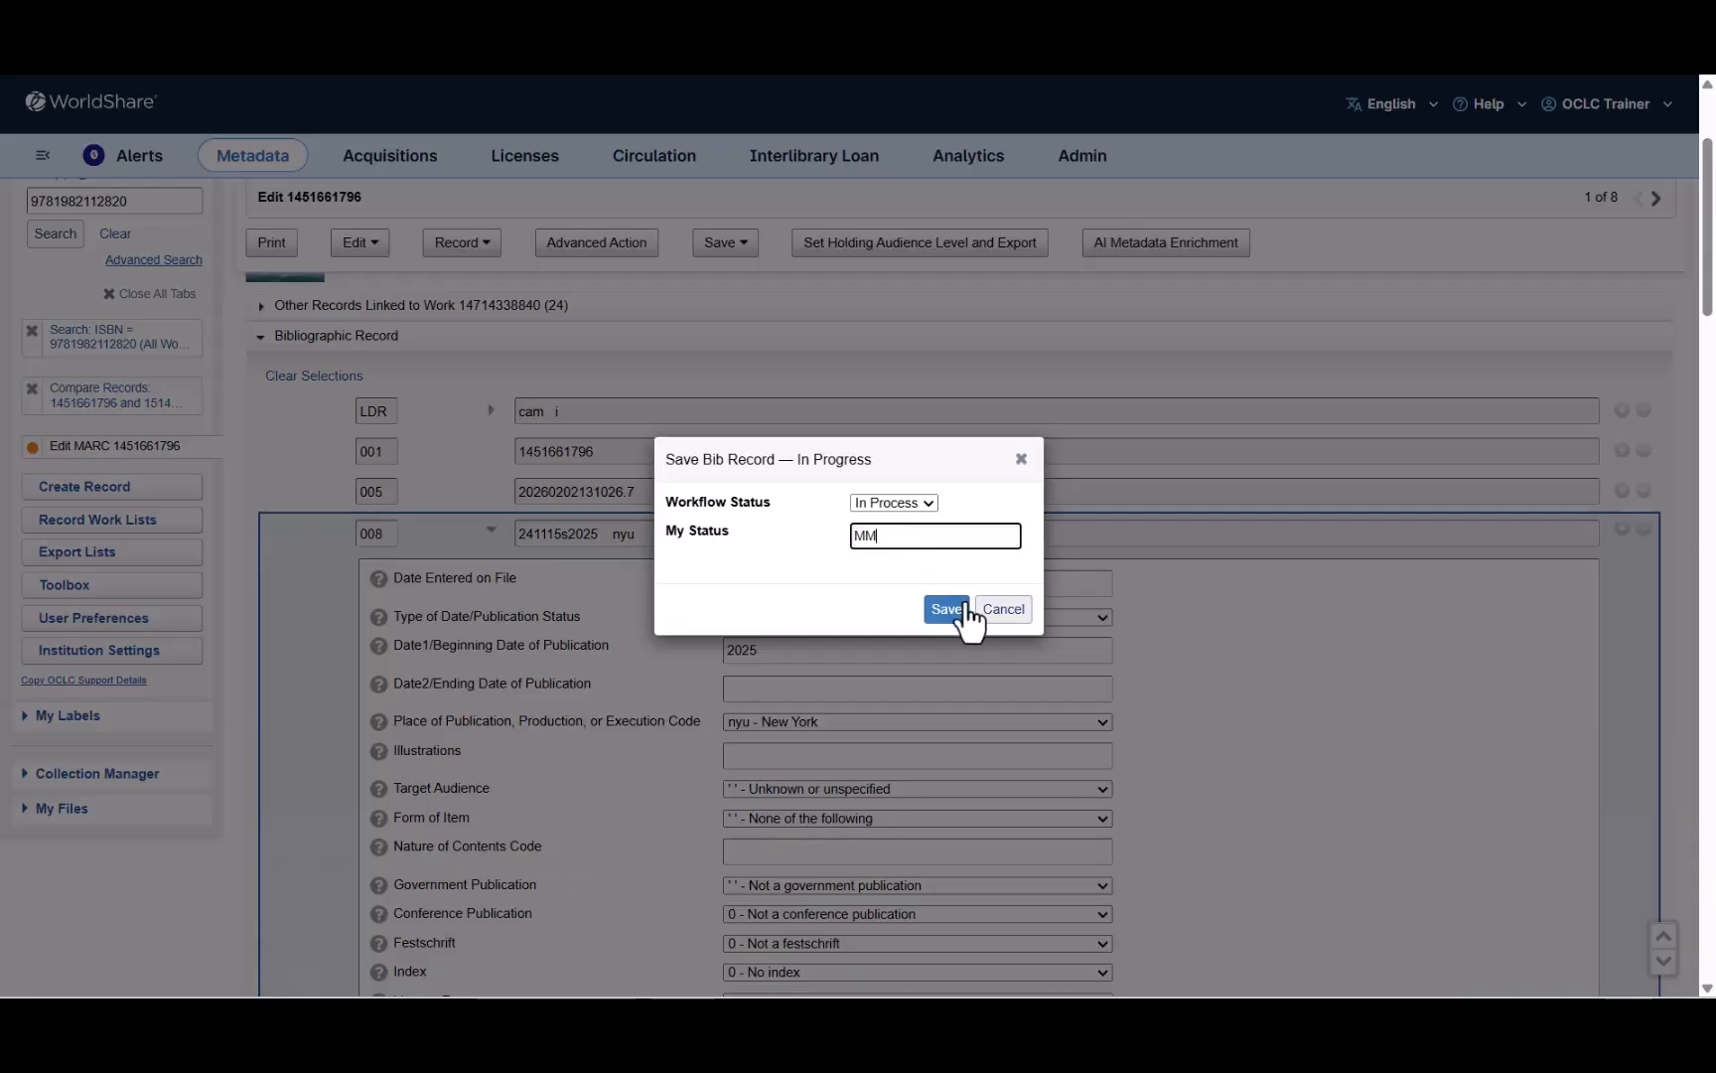
{"action": "left_click", "coordinate": [952, 610]}
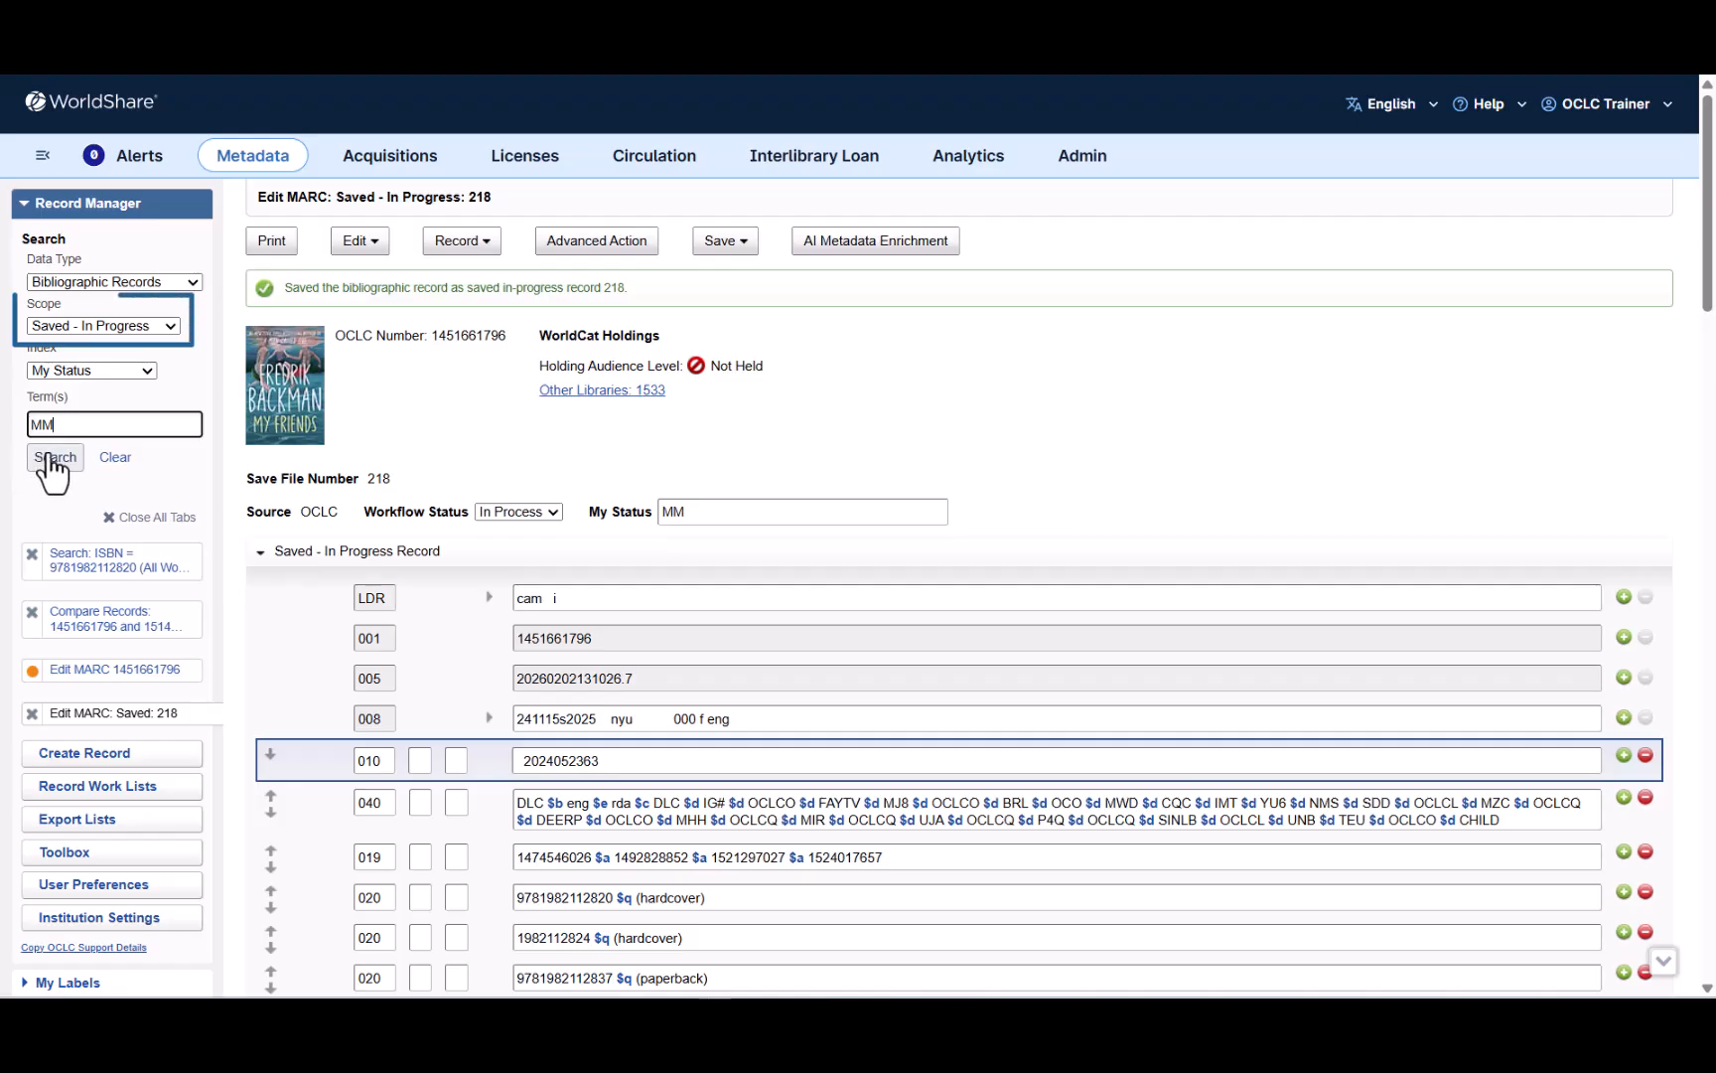
{"action": "left_click", "coordinate": [55, 457]}
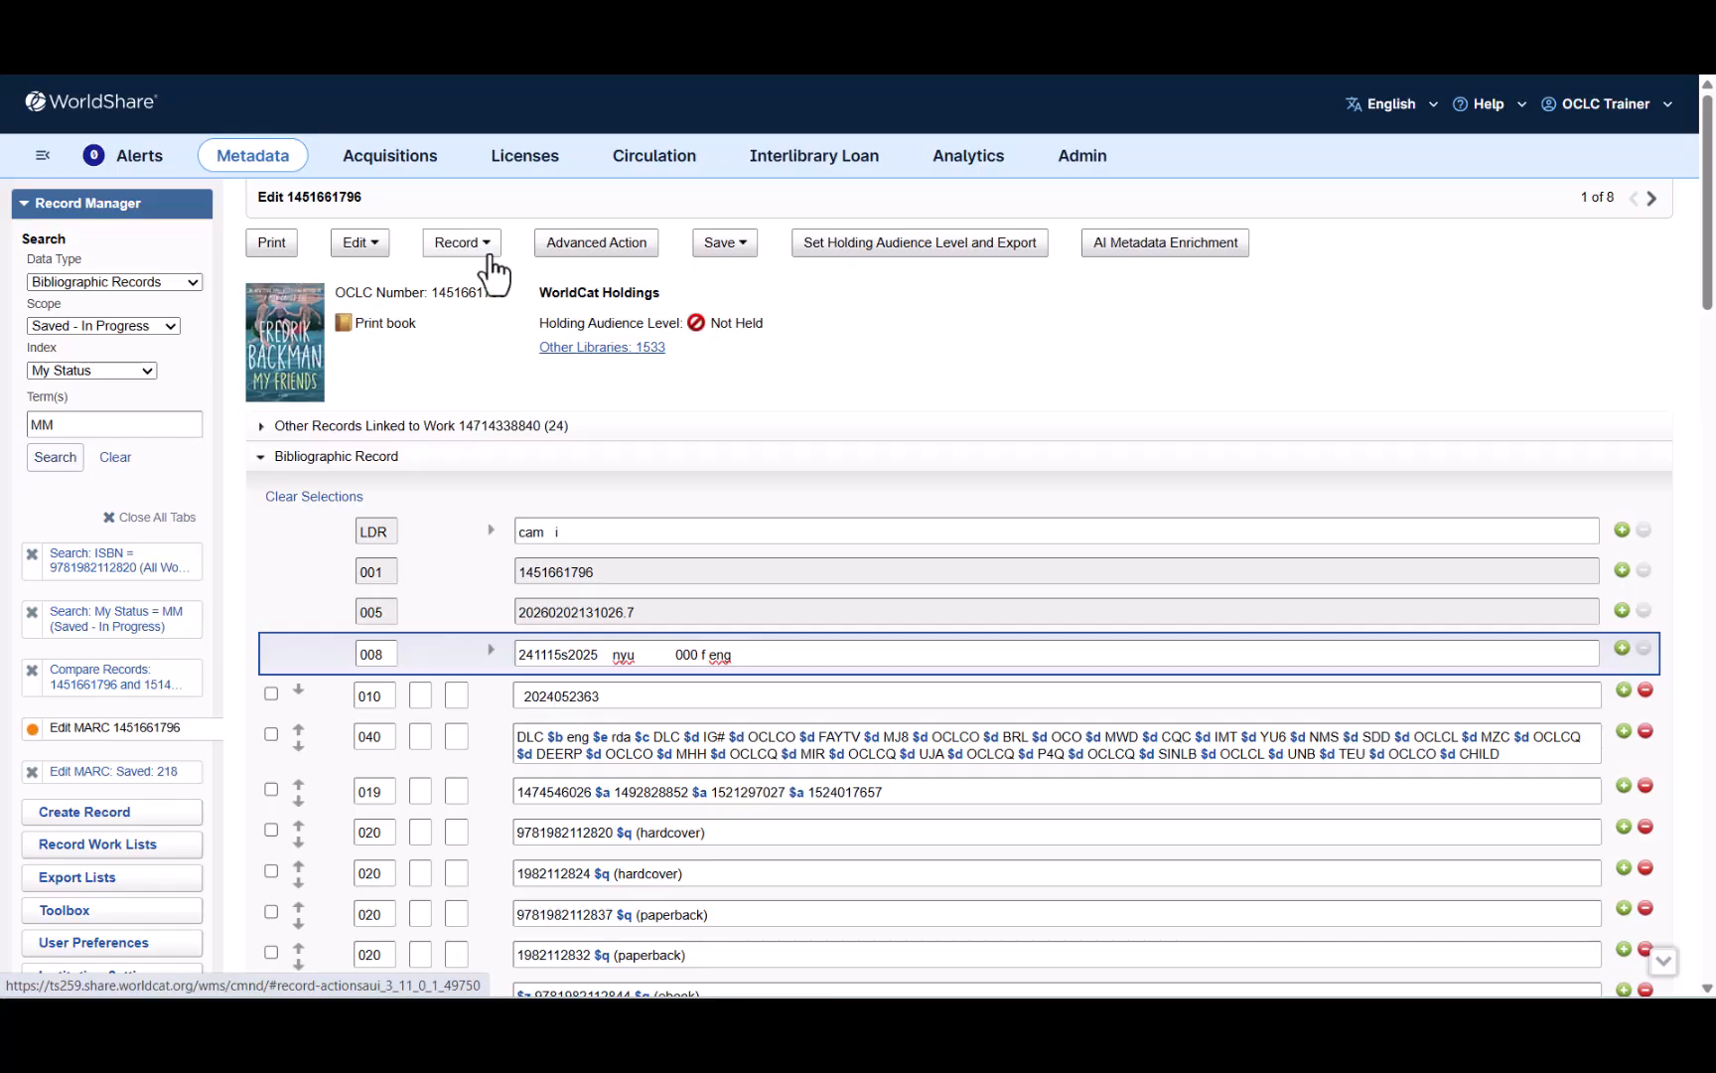
{"action": "left_click", "coordinate": [488, 254]}
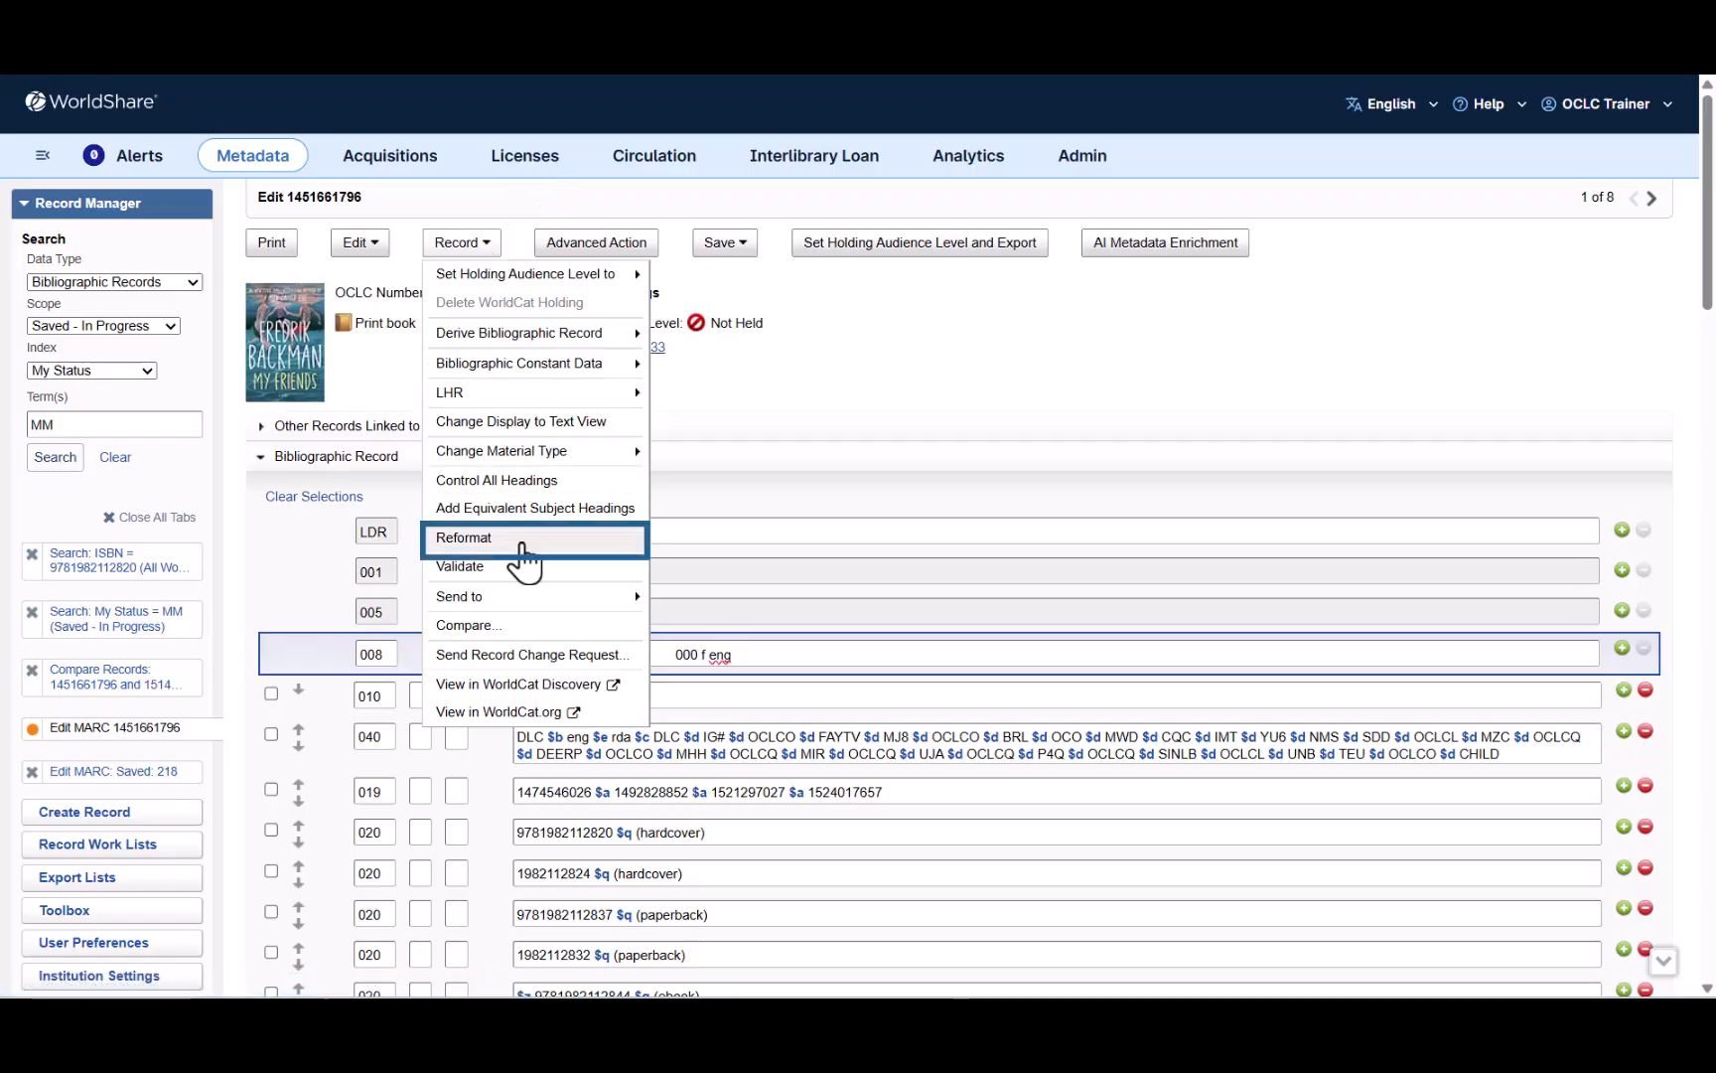
{"action": "left_click", "coordinate": [523, 541]}
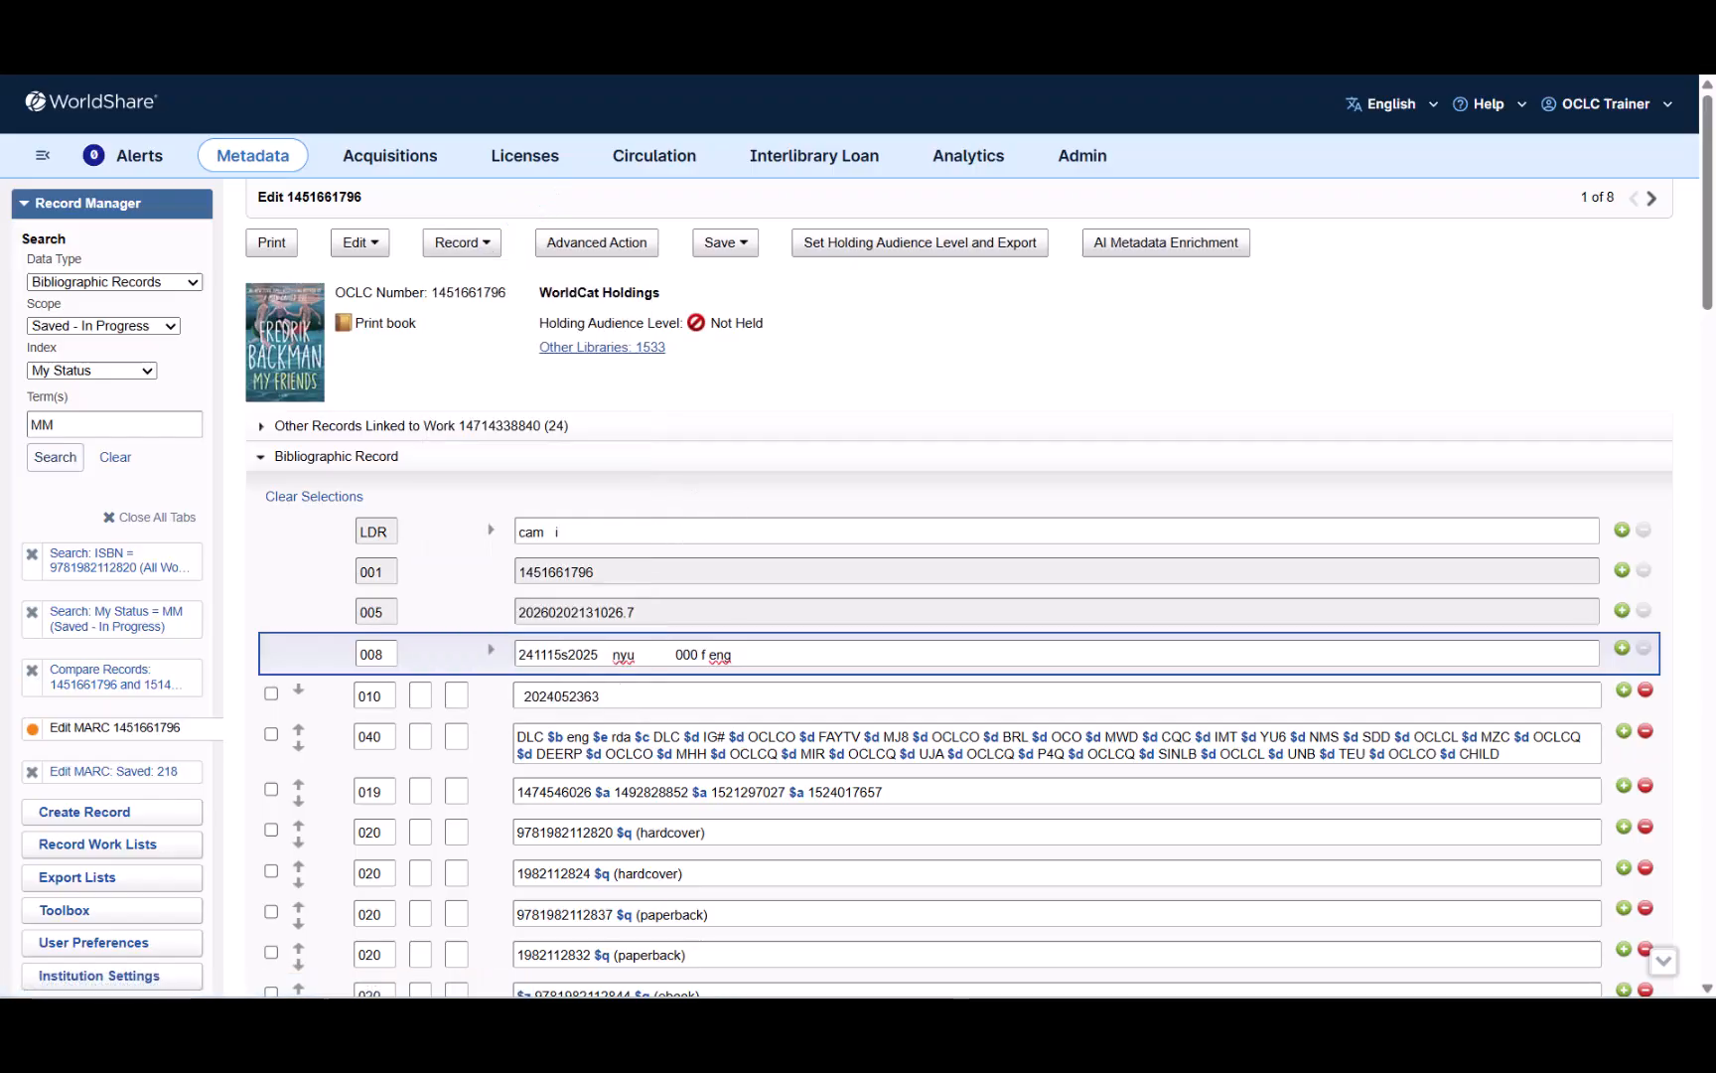
{"action": "left_click", "coordinate": [483, 244]}
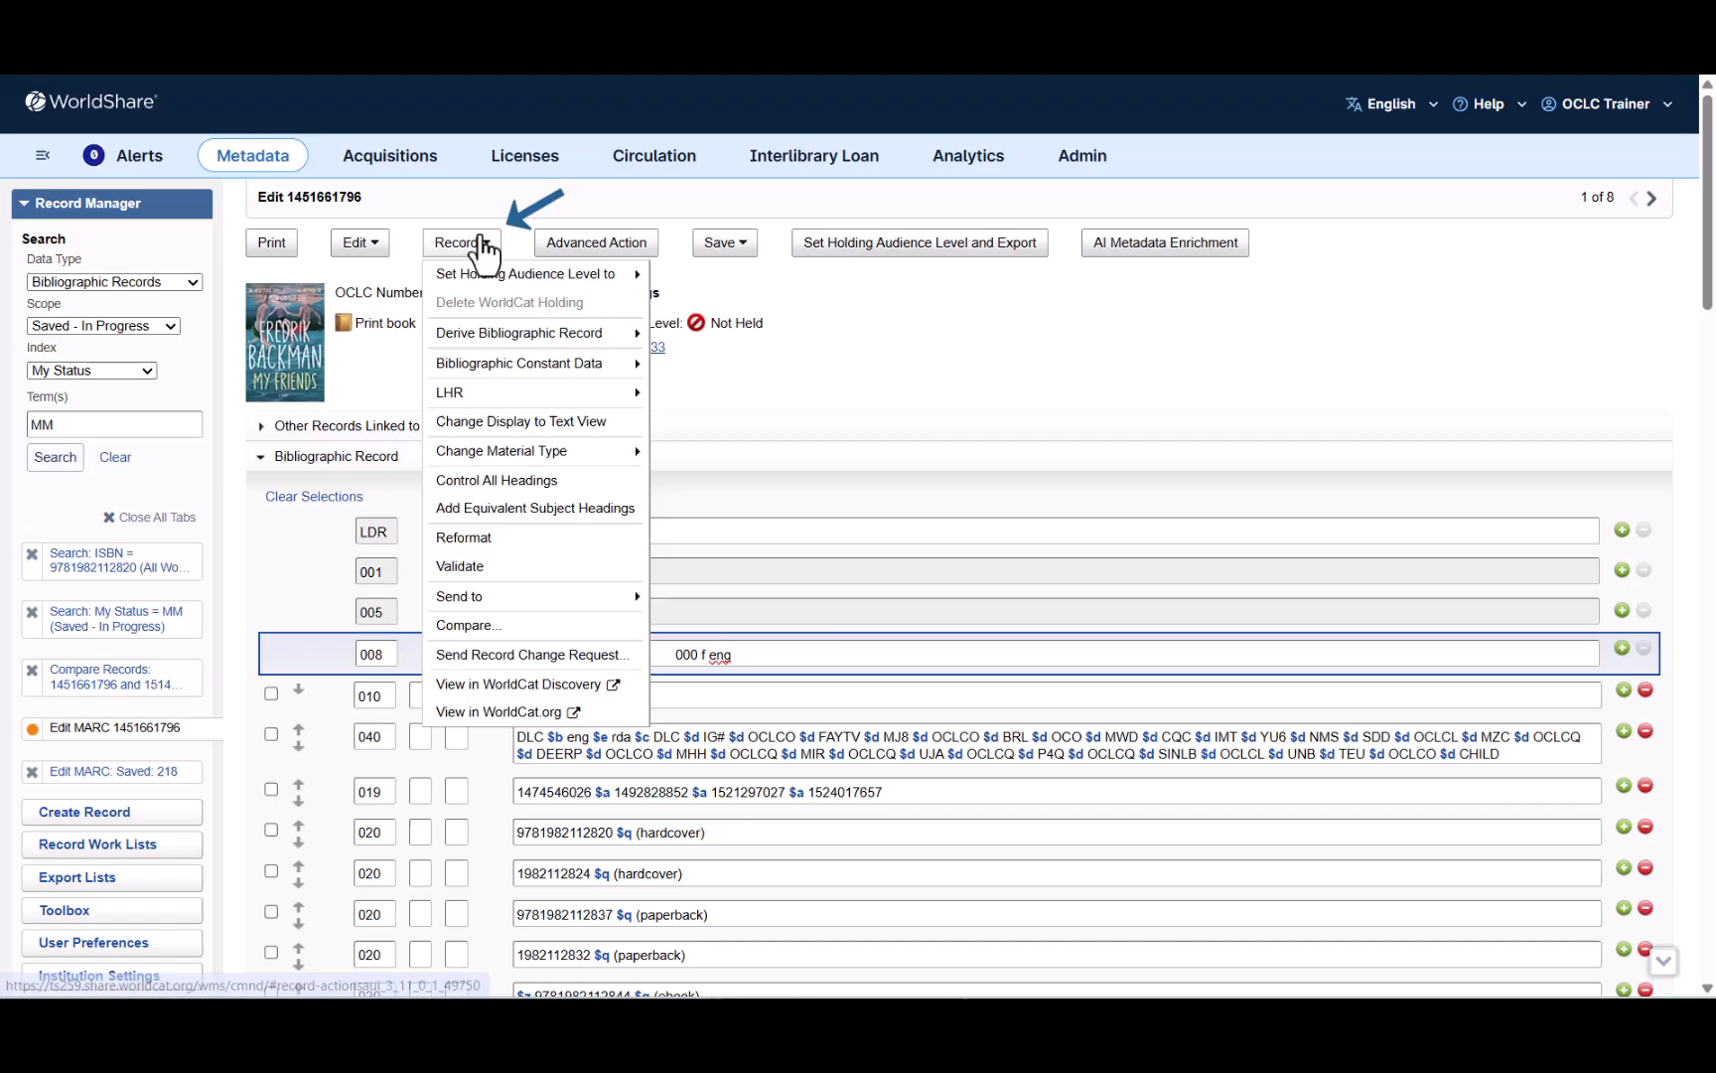
{"action": "left_click", "coordinate": [485, 572]}
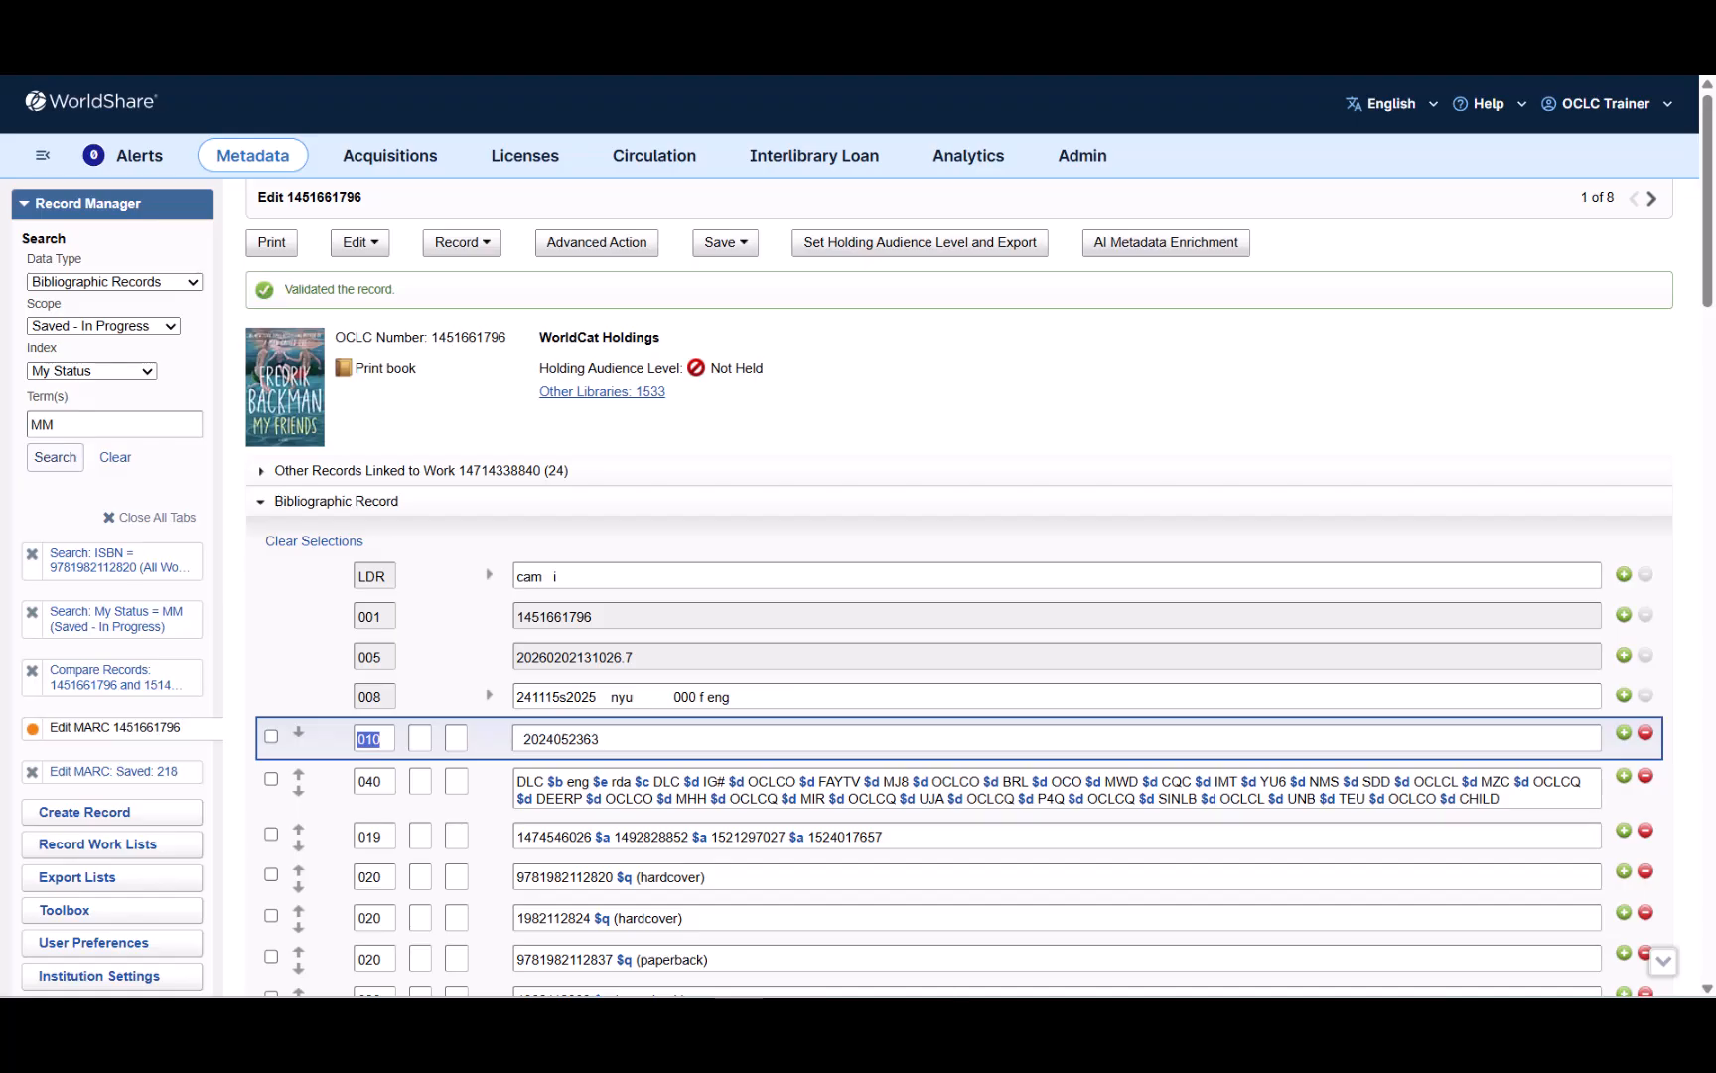
- Set the record's holding audience level to All Users and delete the WorldCat holding
{"action": "left_click", "coordinate": [485, 254]}
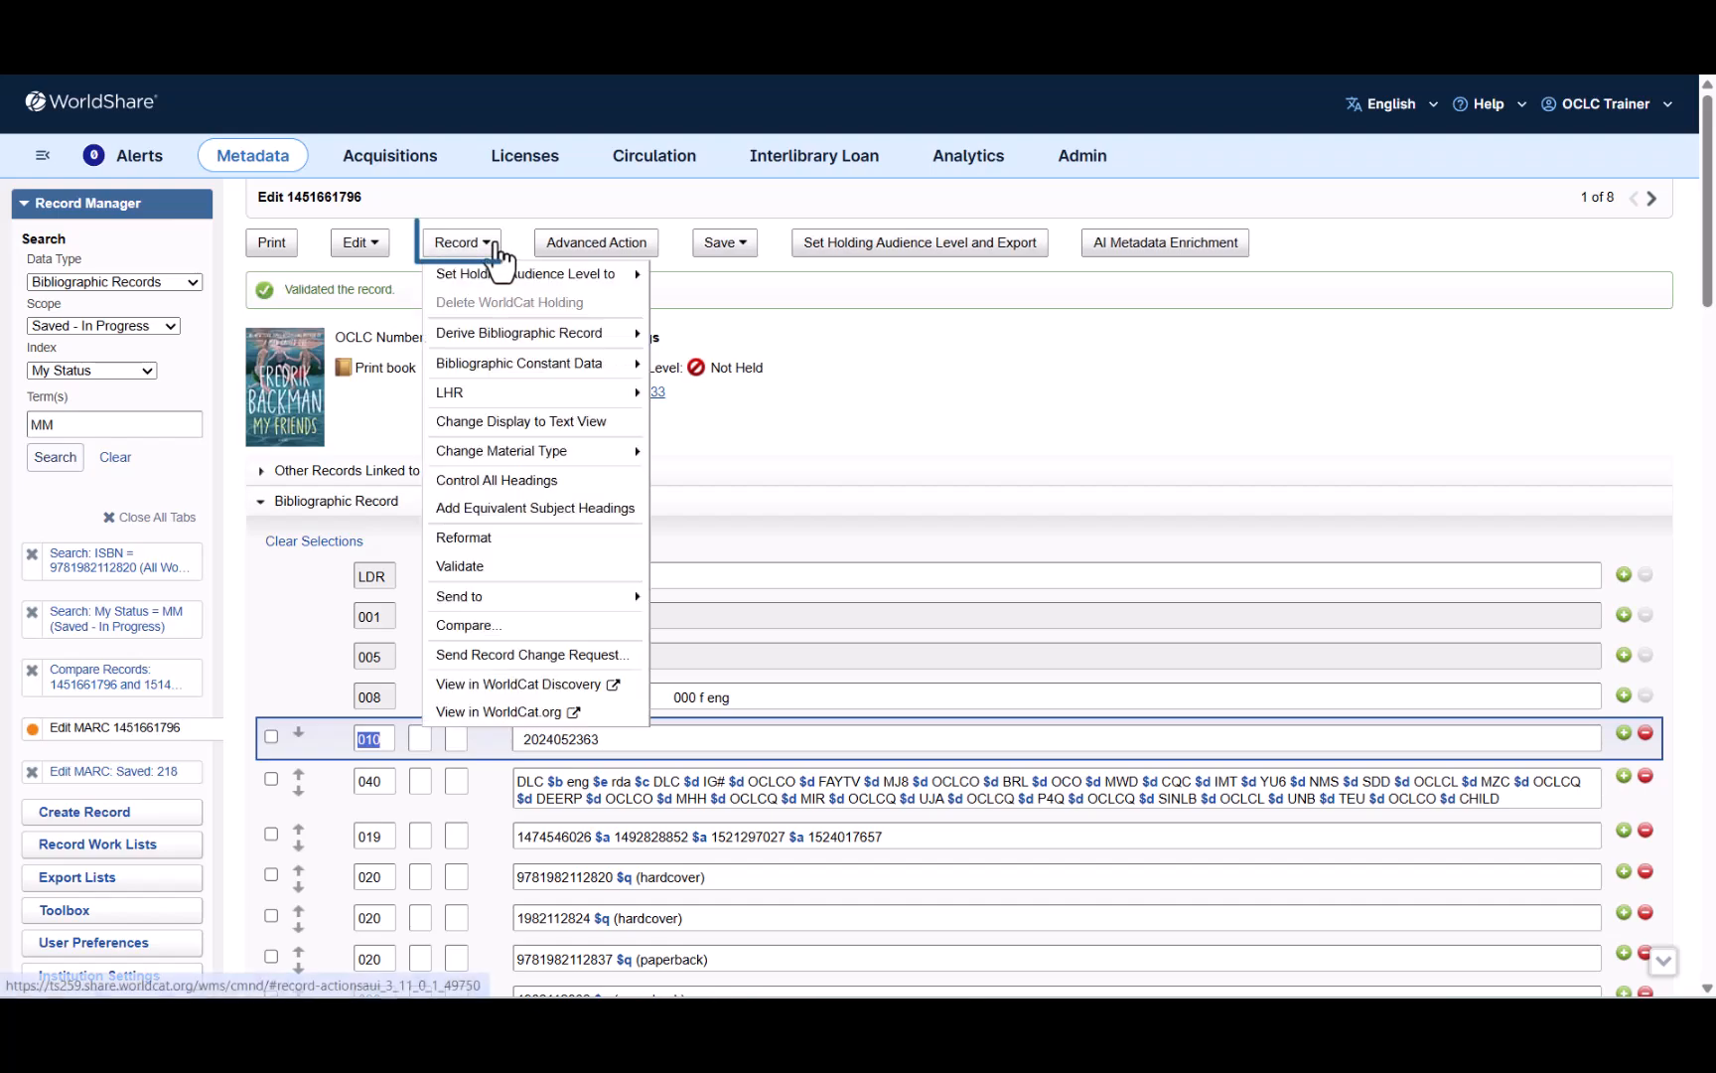
{"action": "mouse_move", "coordinate": [525, 274]}
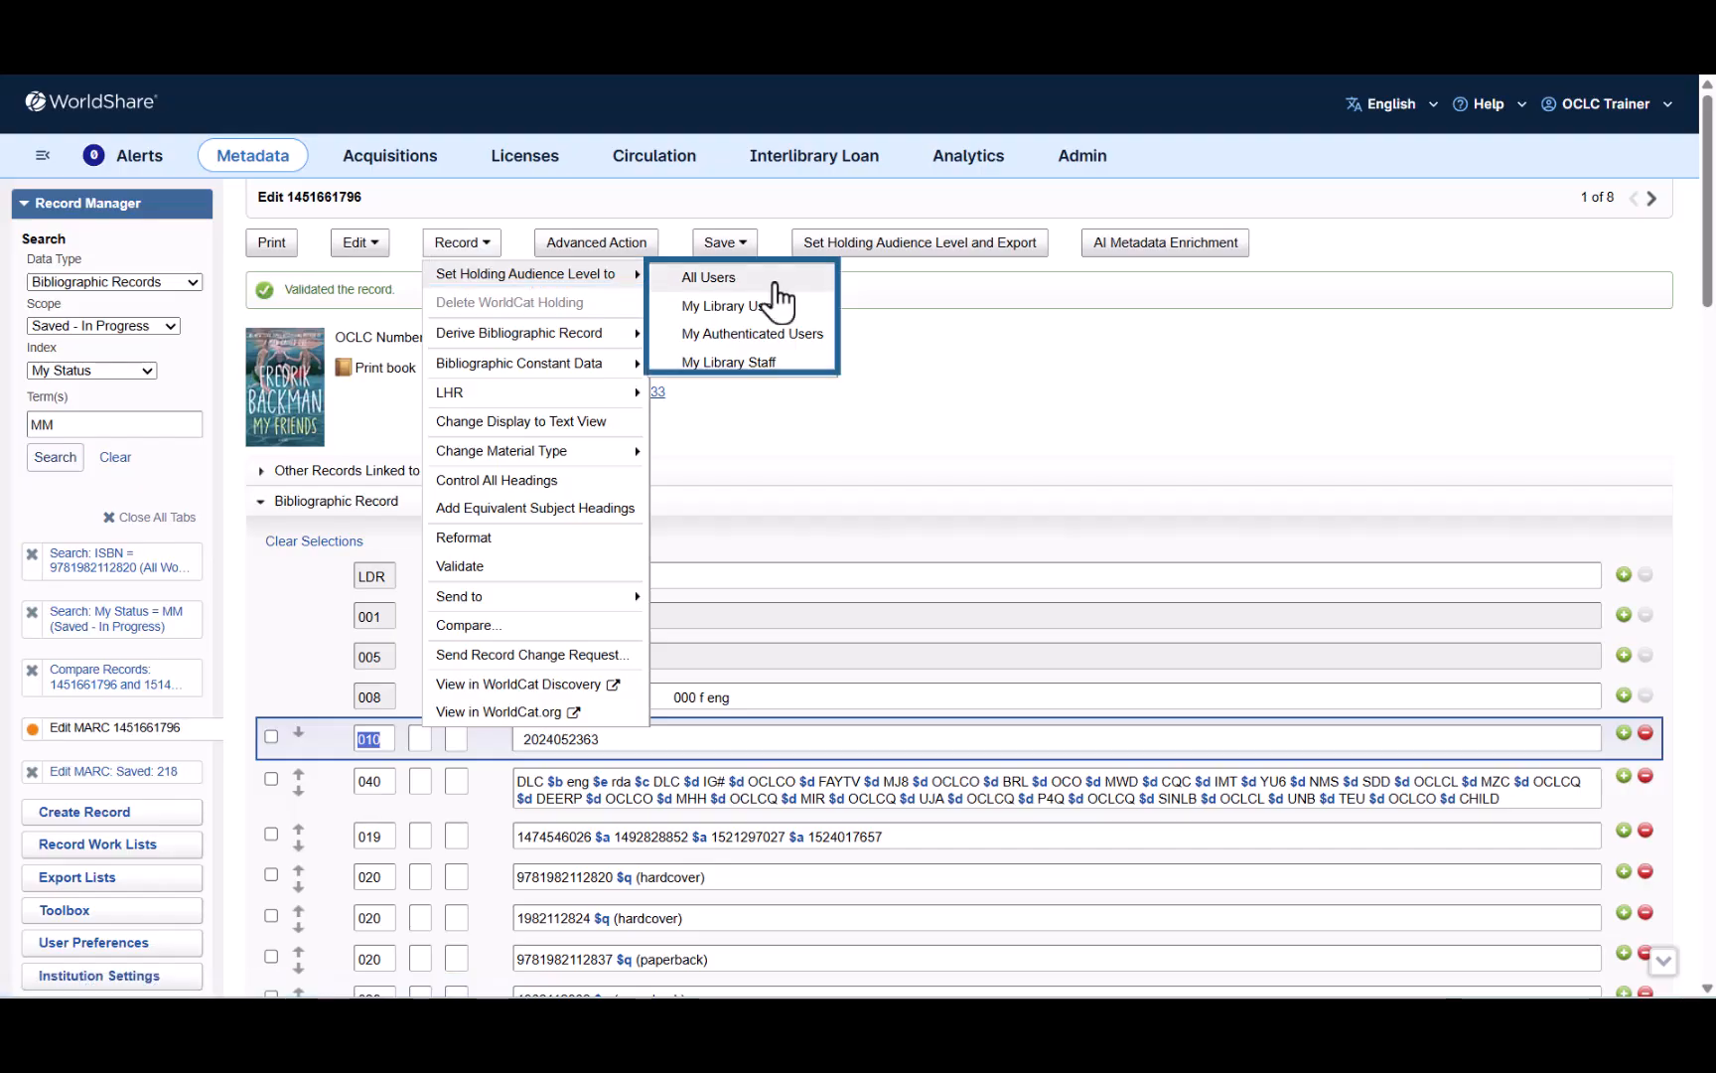
{"action": "left_click", "coordinate": [775, 280]}
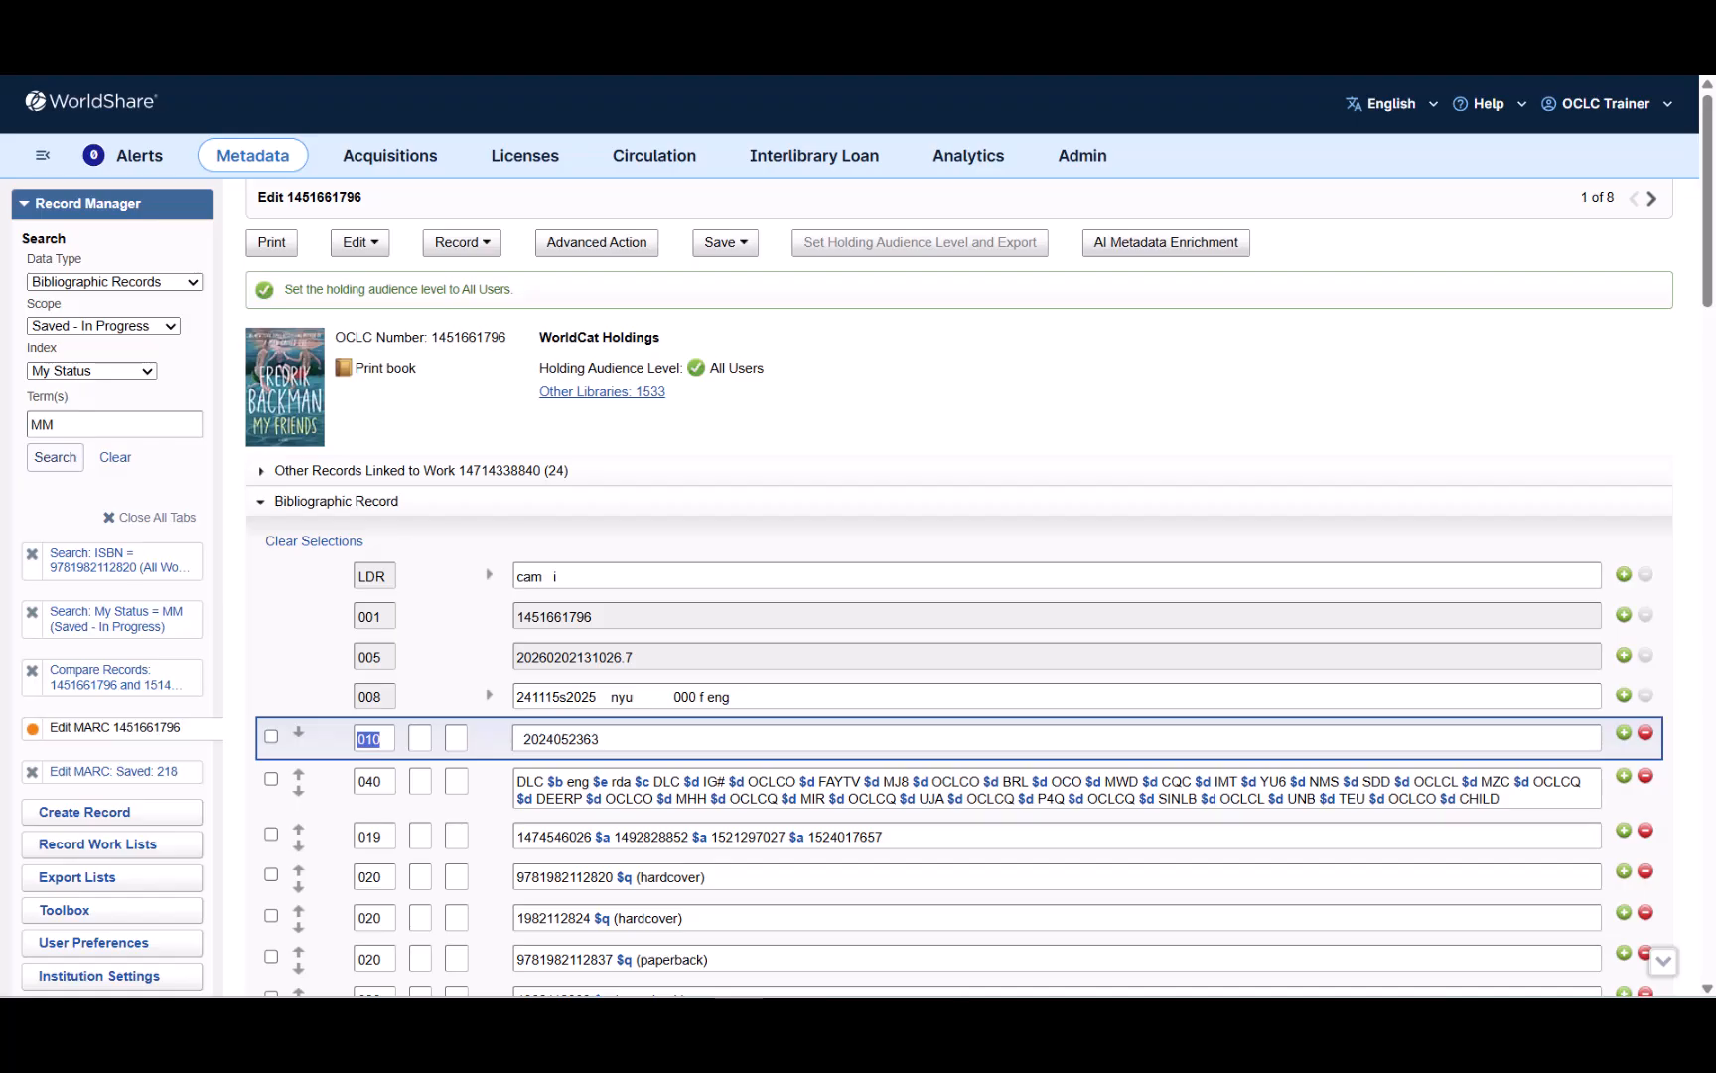
{"action": "left_click", "coordinate": [459, 242]}
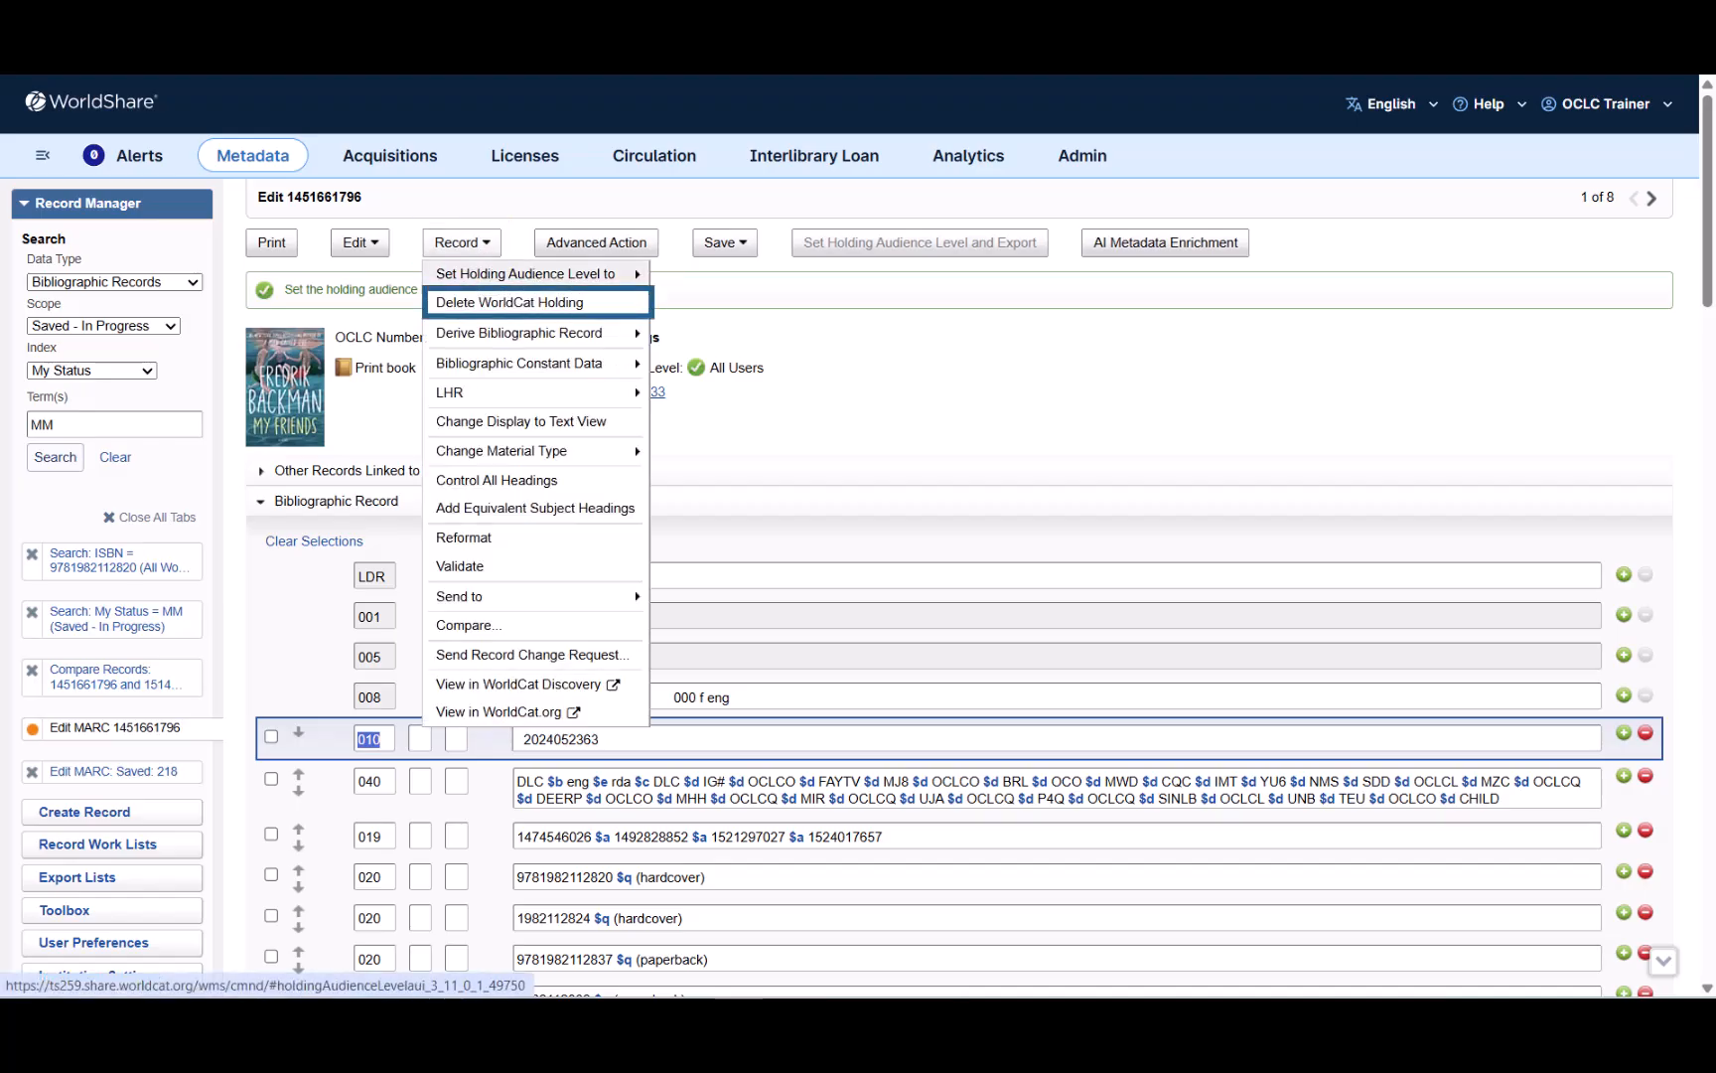
{"action": "left_click", "coordinate": [493, 301]}
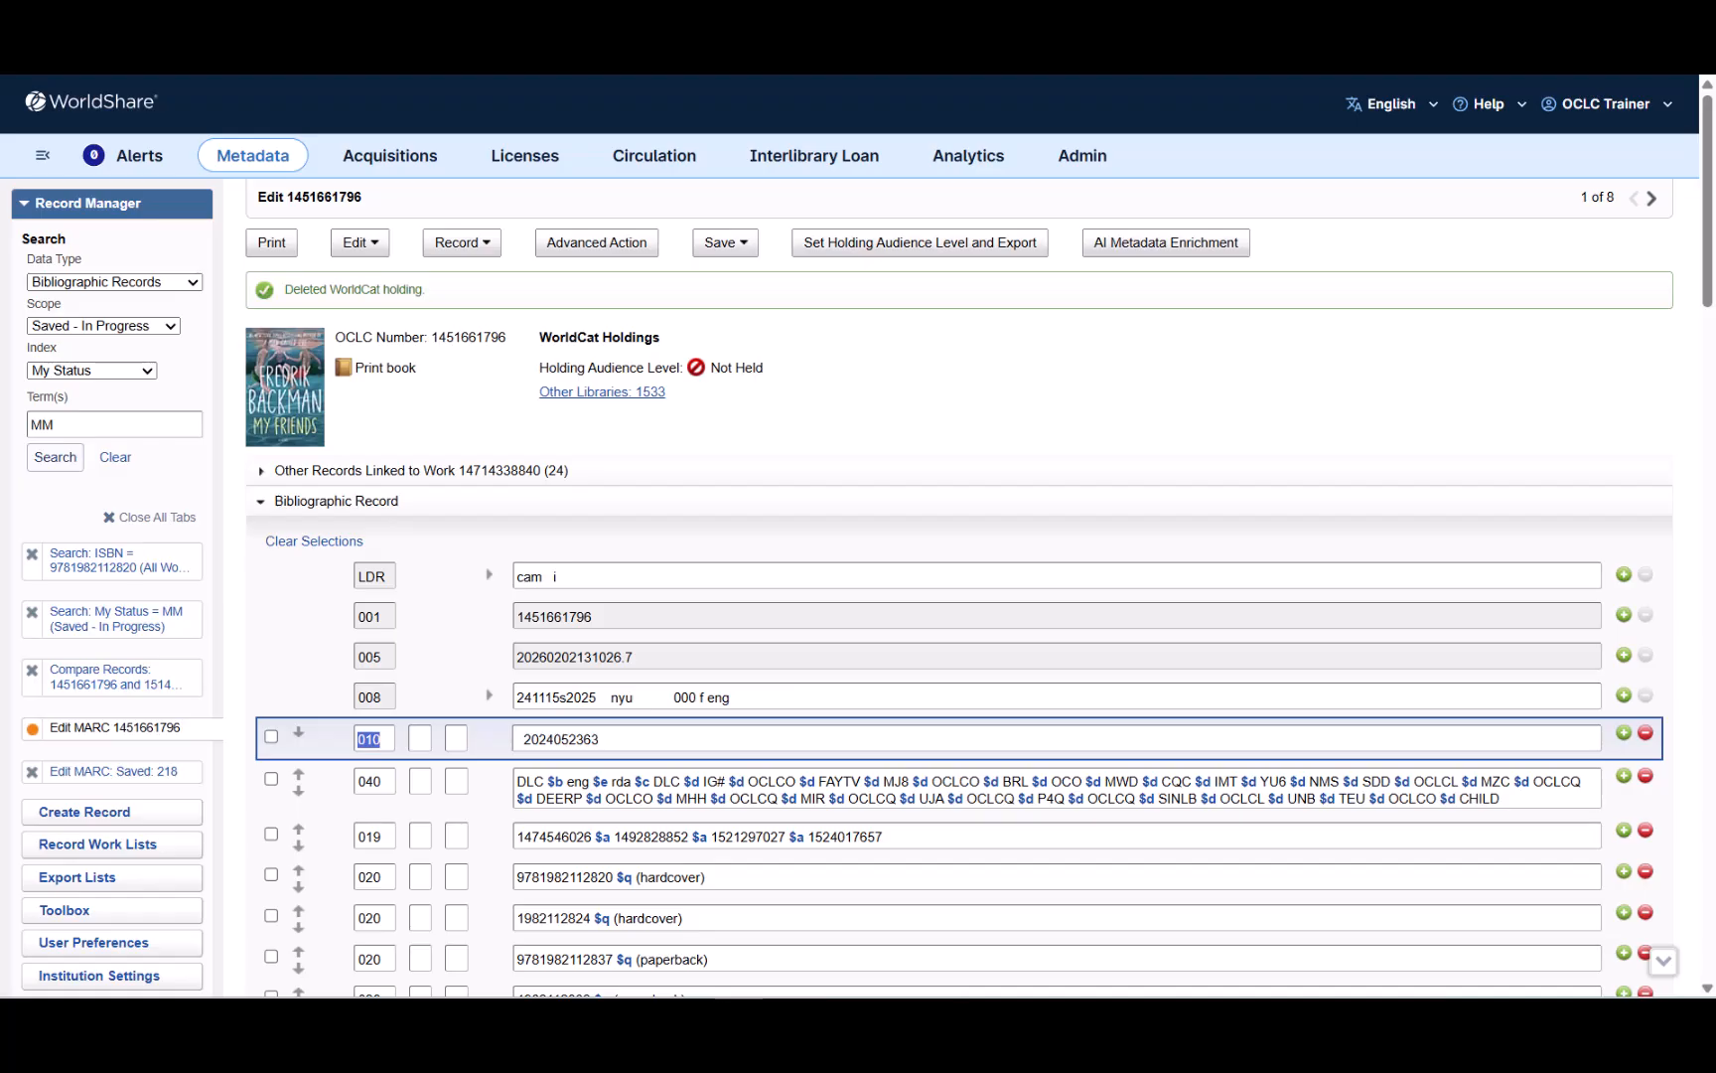
- Send the record to the existing Test bibliographic export list in MARC 21 with UTF-8 Unicode format
{"action": "left_click", "coordinate": [461, 243]}
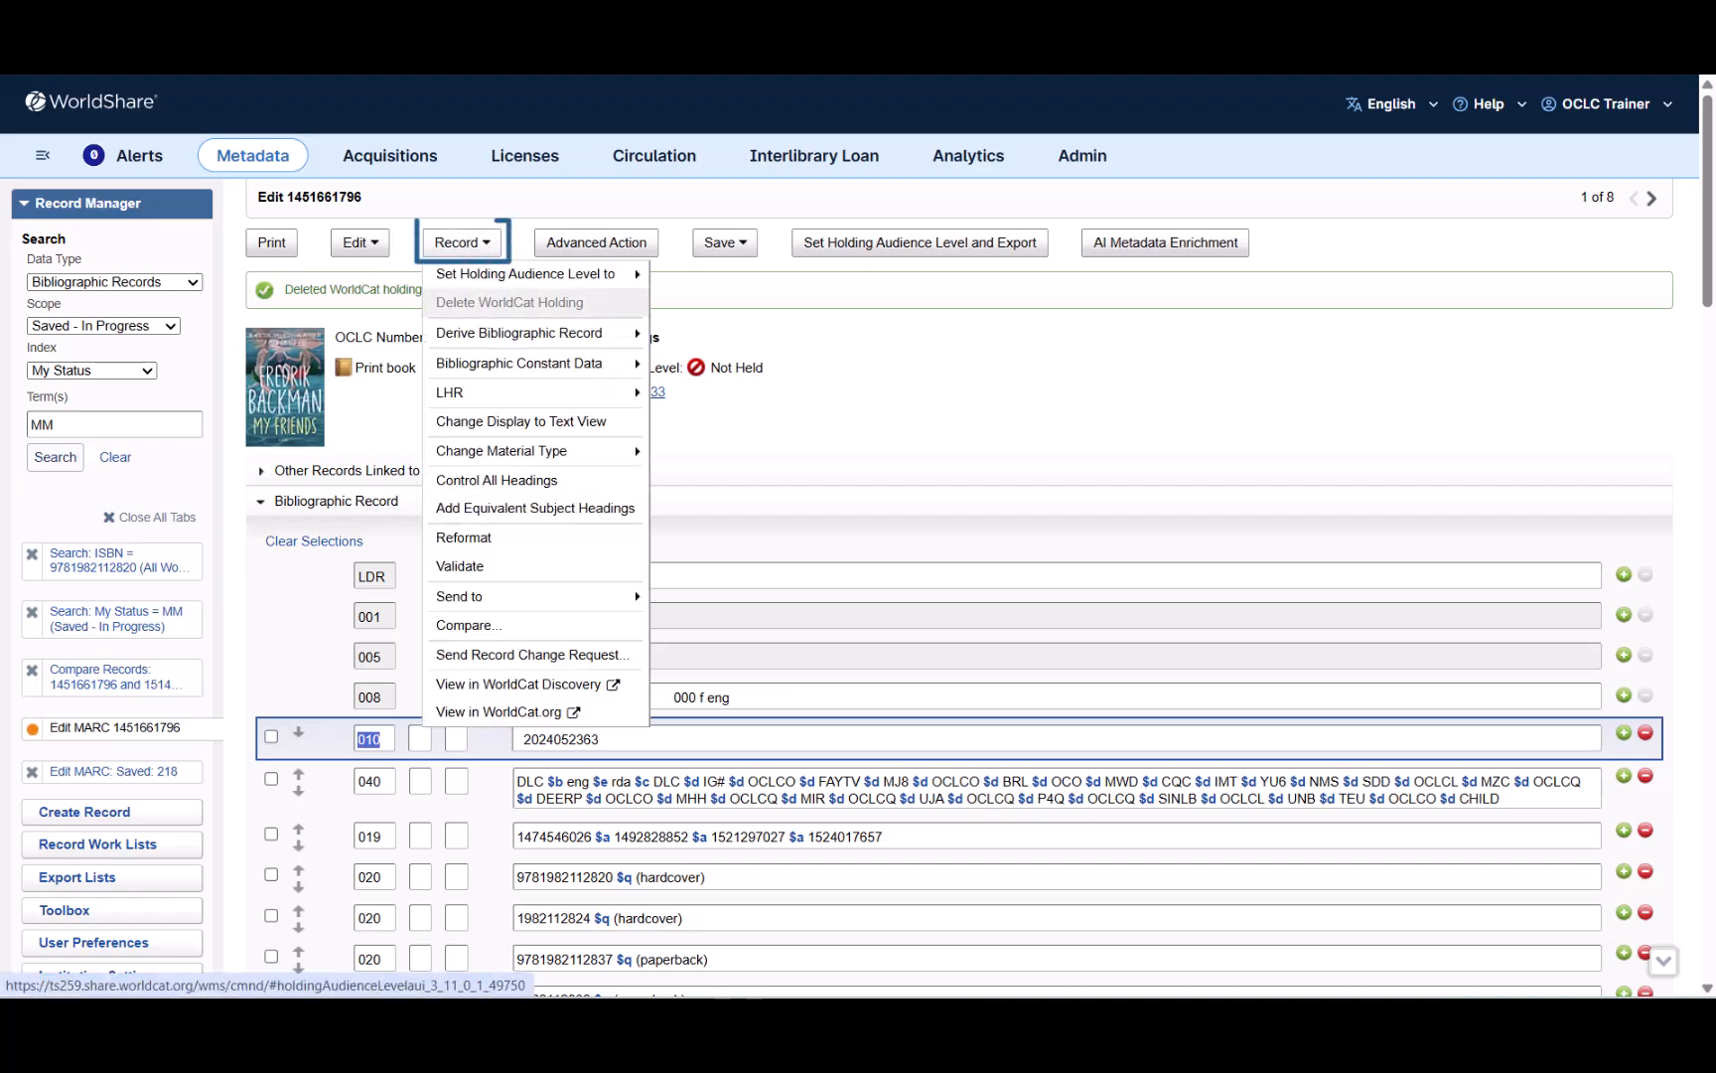
{"action": "mouse_move", "coordinate": [536, 596]}
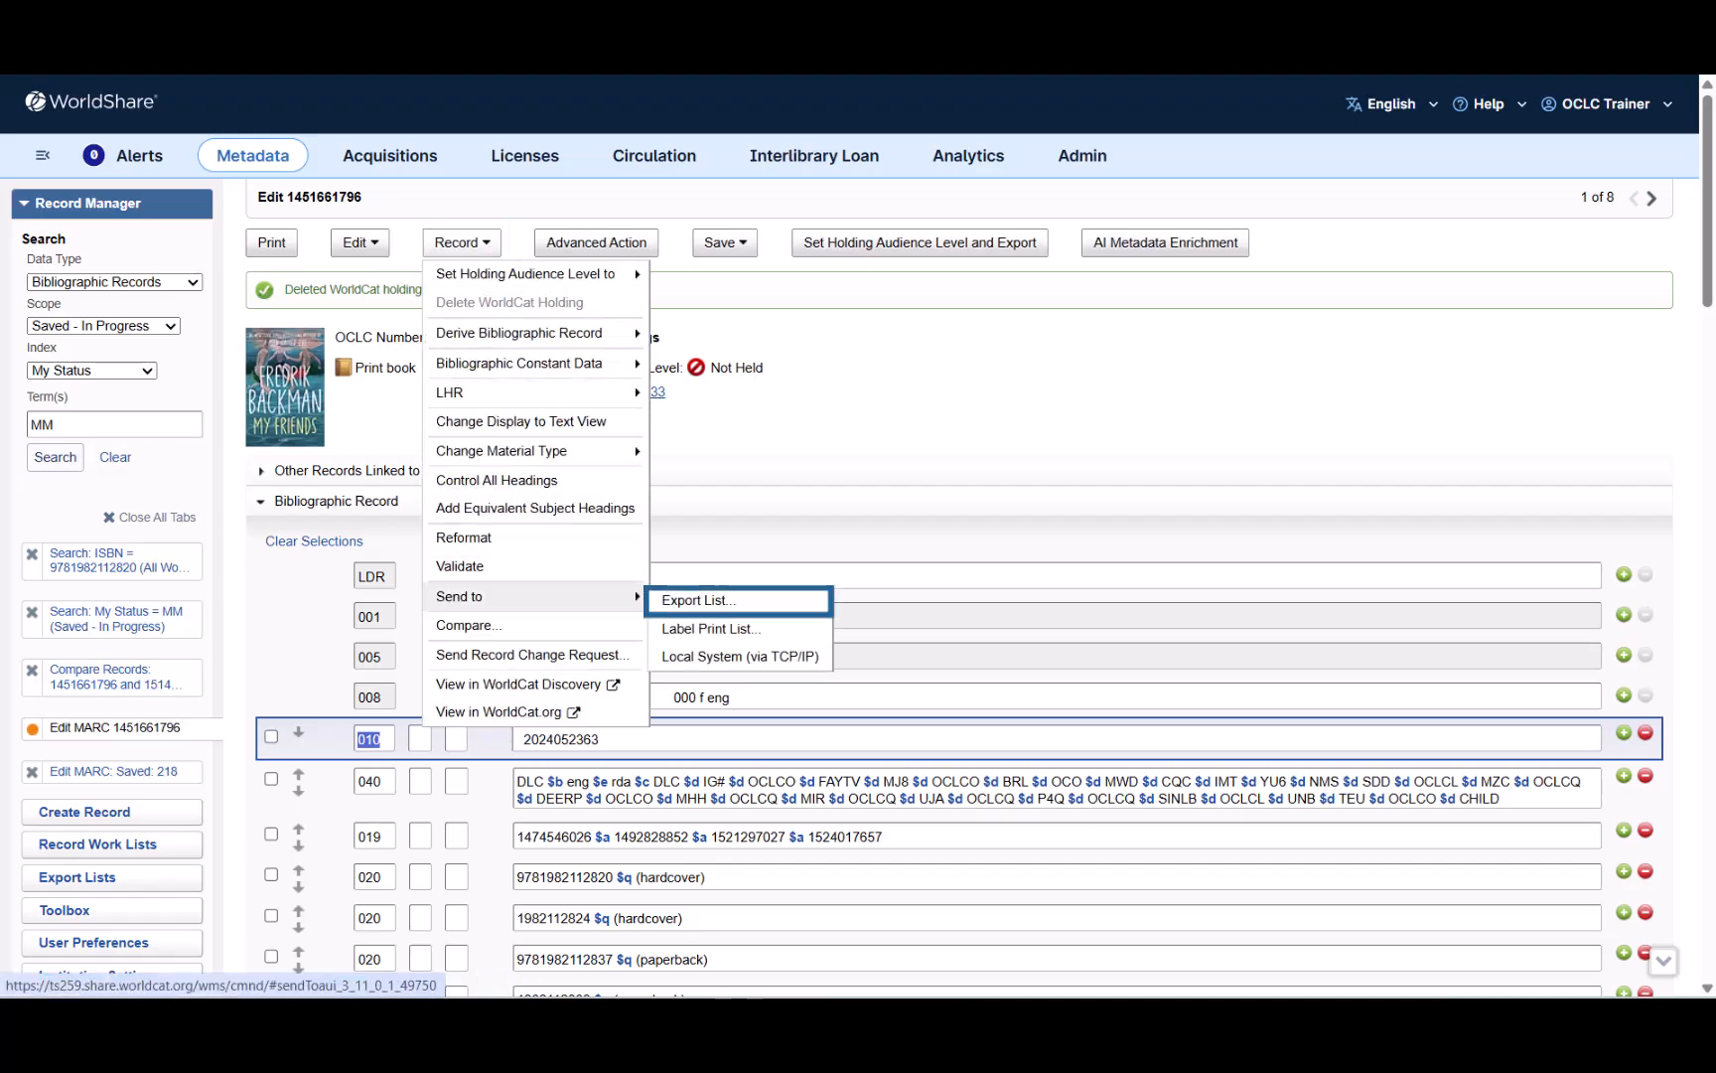
{"action": "left_click", "coordinate": [688, 608]}
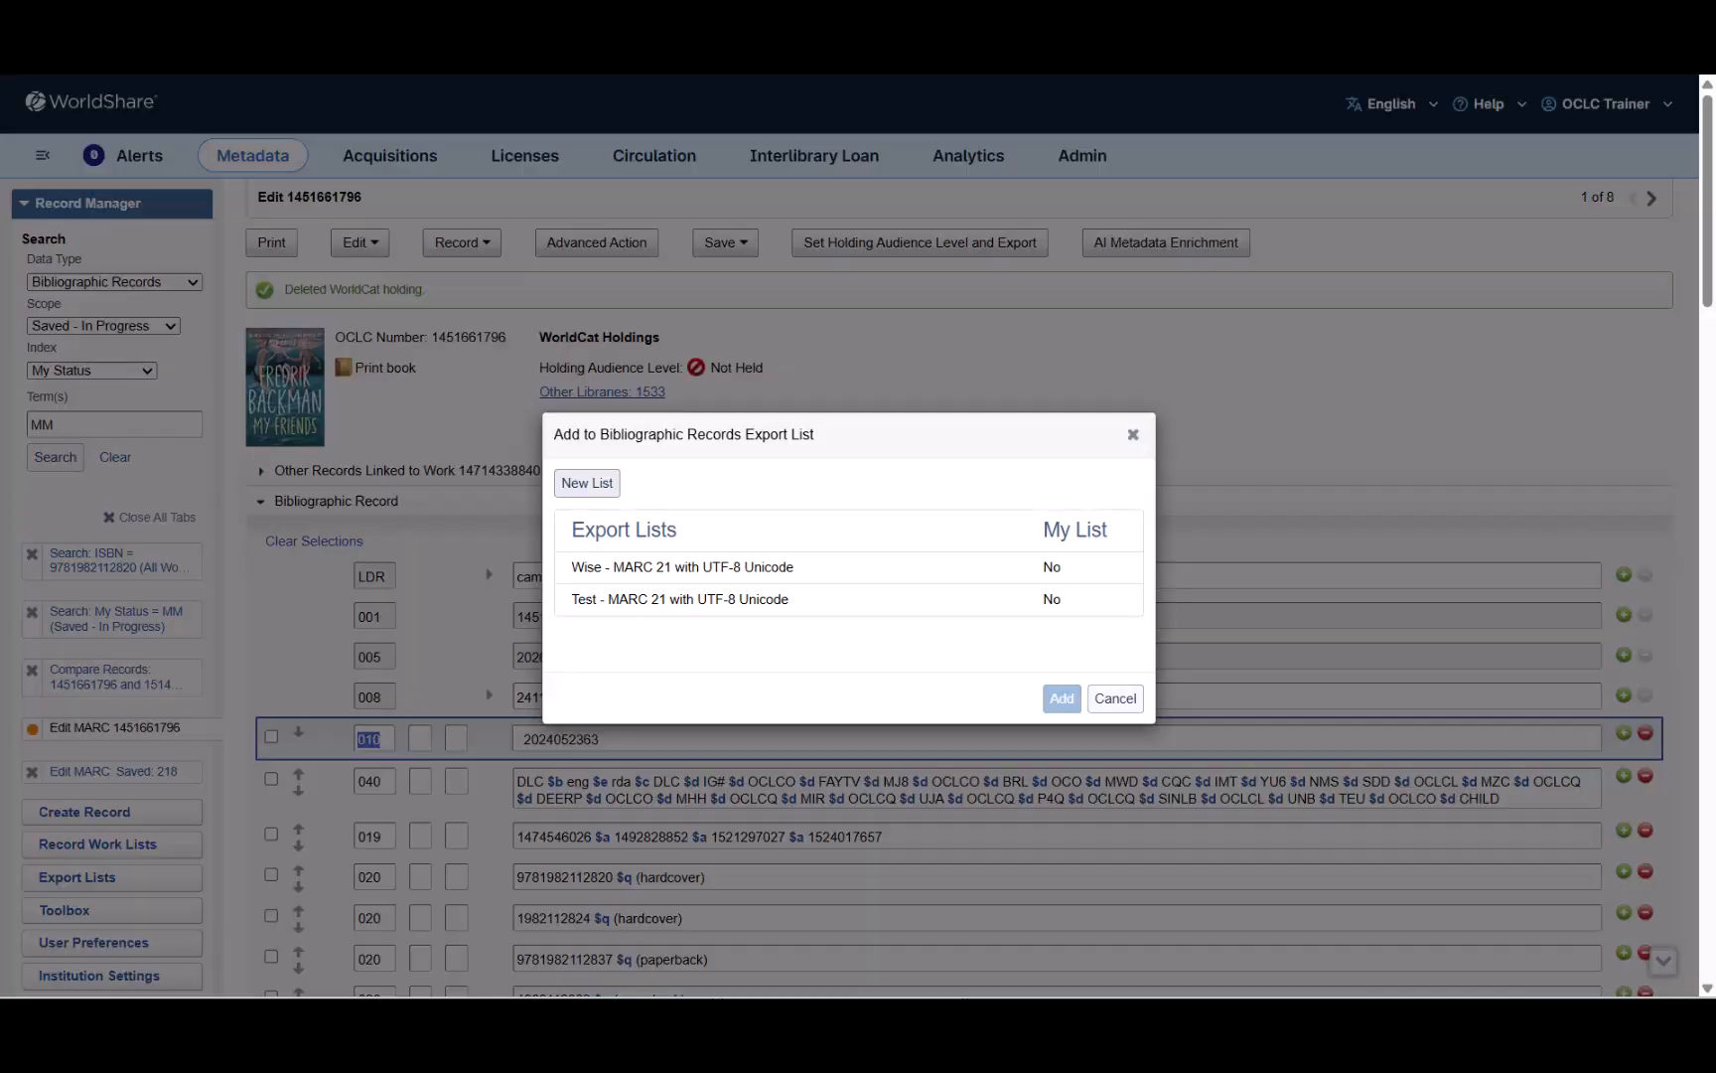
{"action": "left_click", "coordinate": [773, 599]}
{"action": "left_click", "coordinate": [1060, 698]}
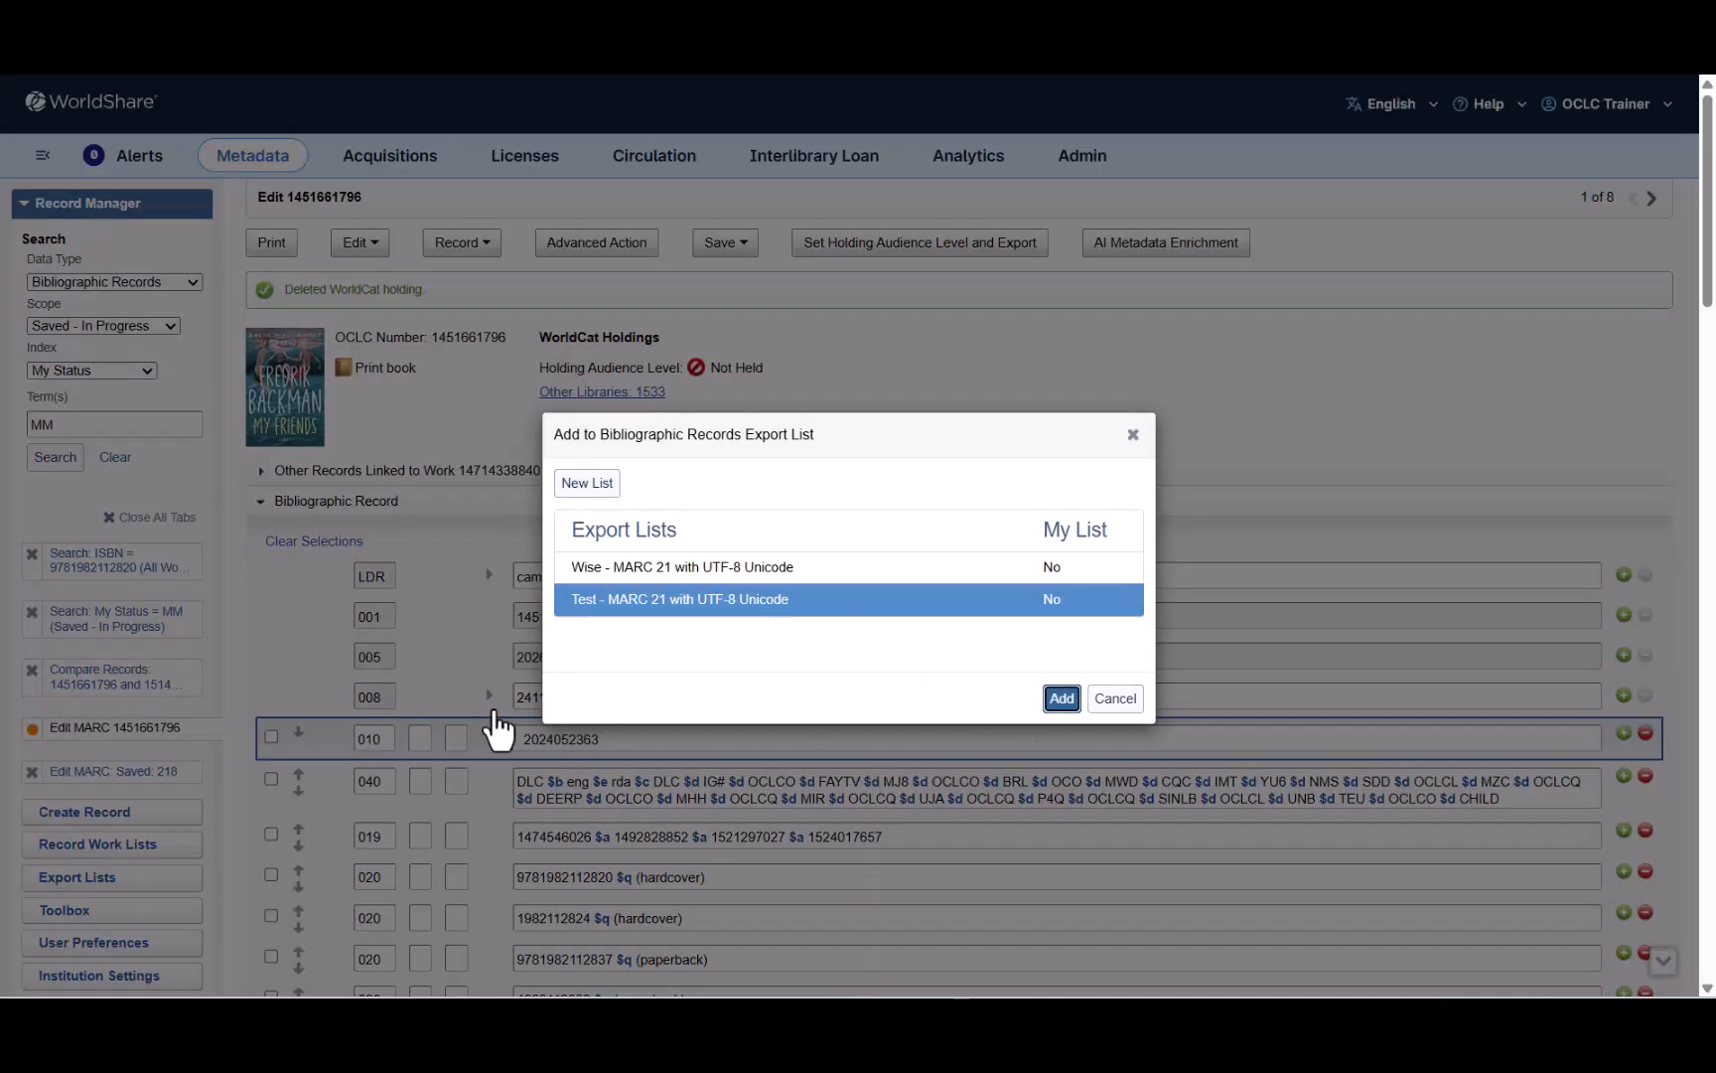
- Open the Test bibliographic export list and examine its records and the available export destinations
{"action": "left_click", "coordinate": [98, 880]}
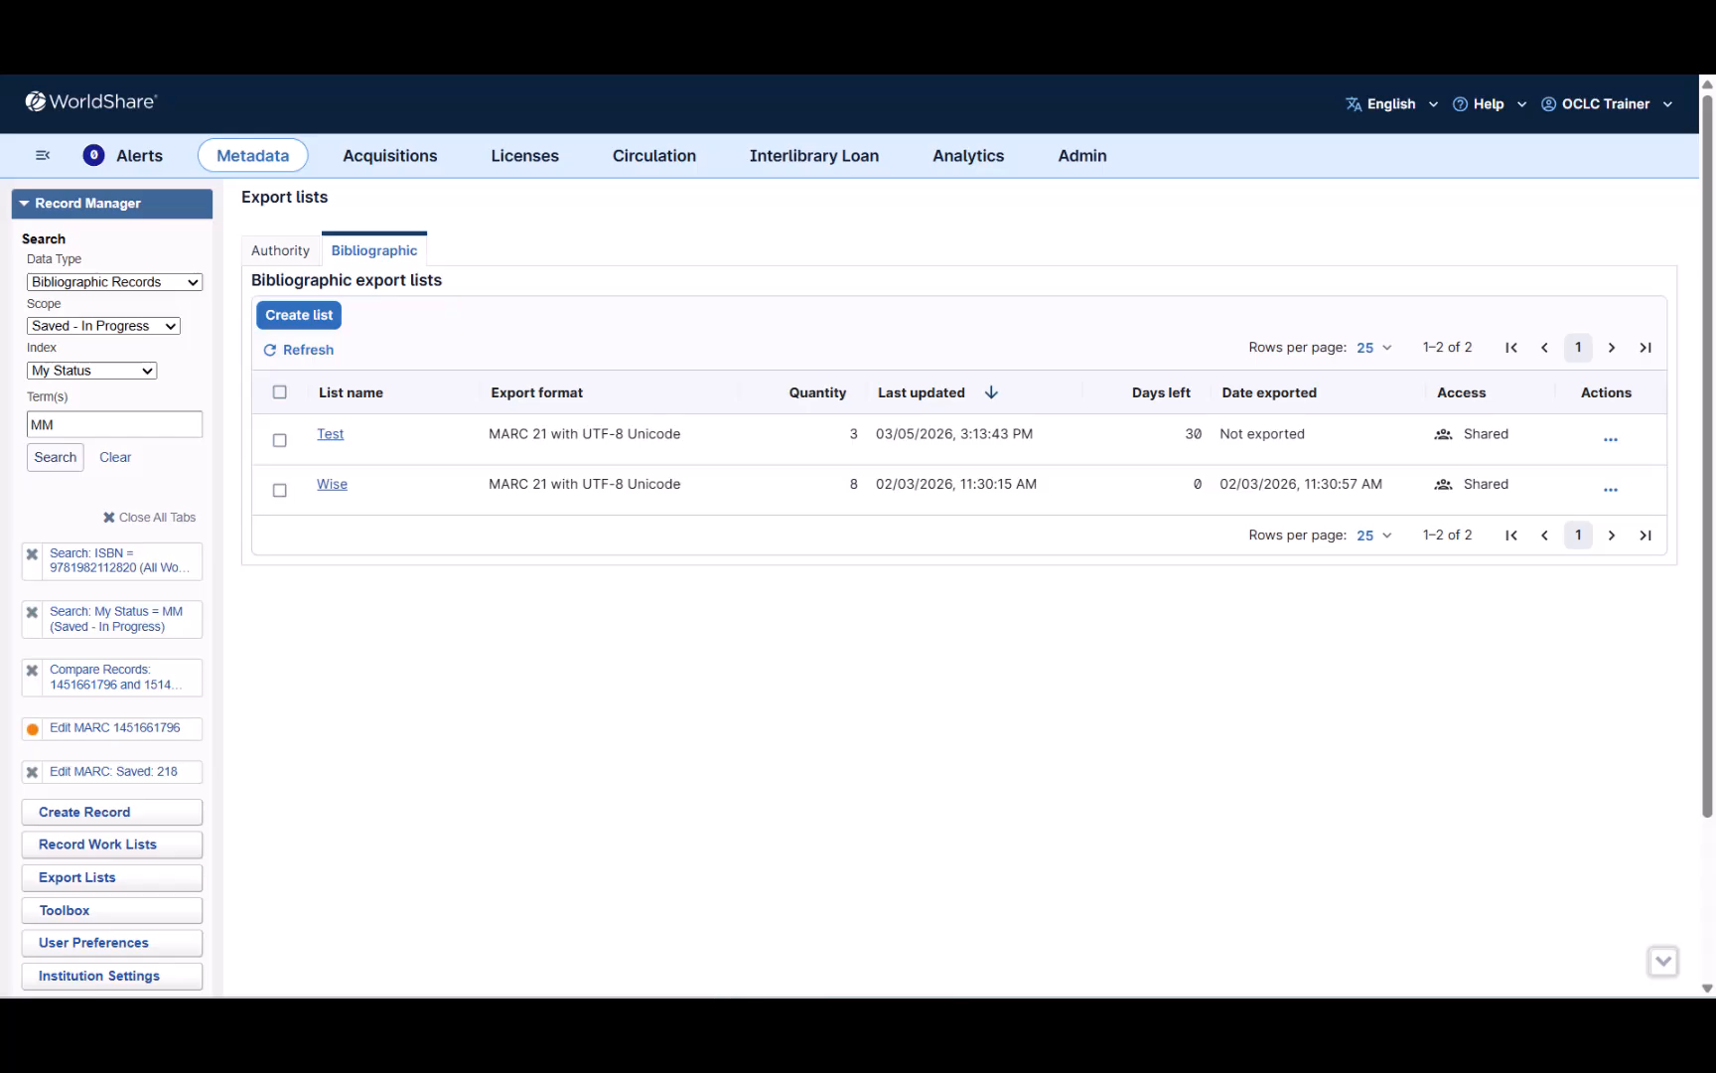
{"action": "left_click", "coordinate": [331, 437]}
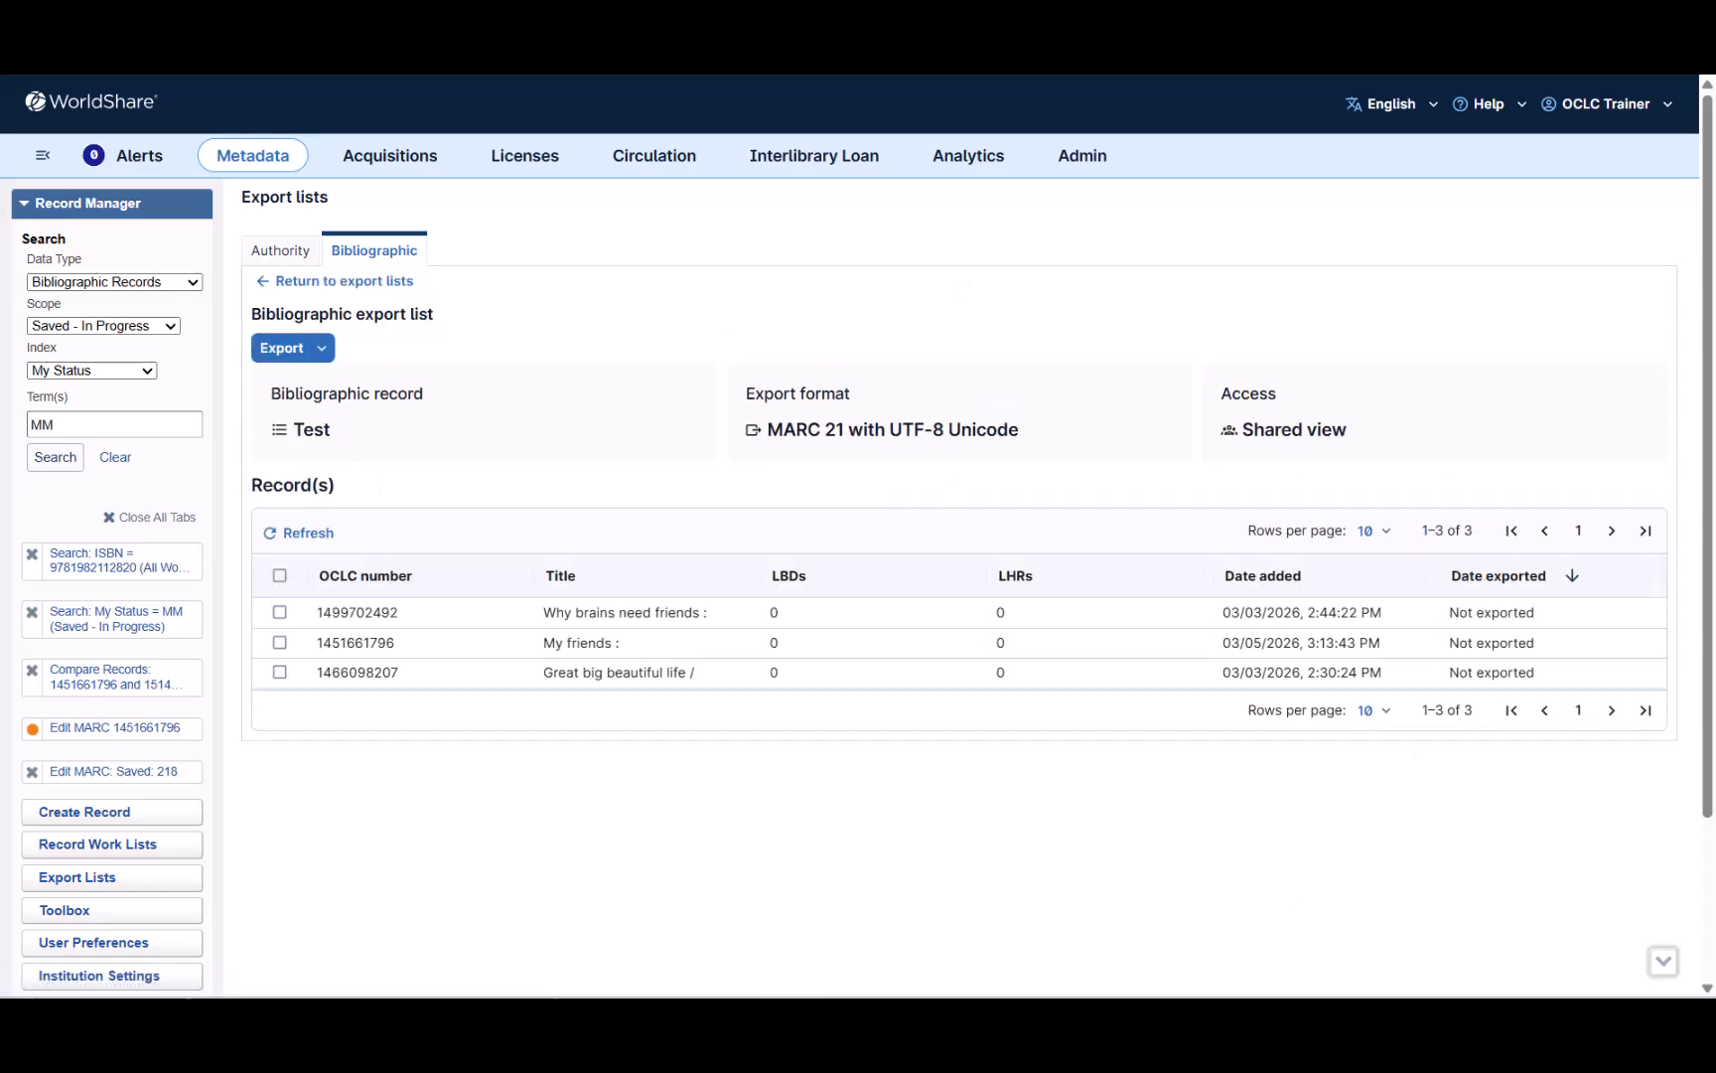
{"action": "left_click", "coordinate": [292, 348]}
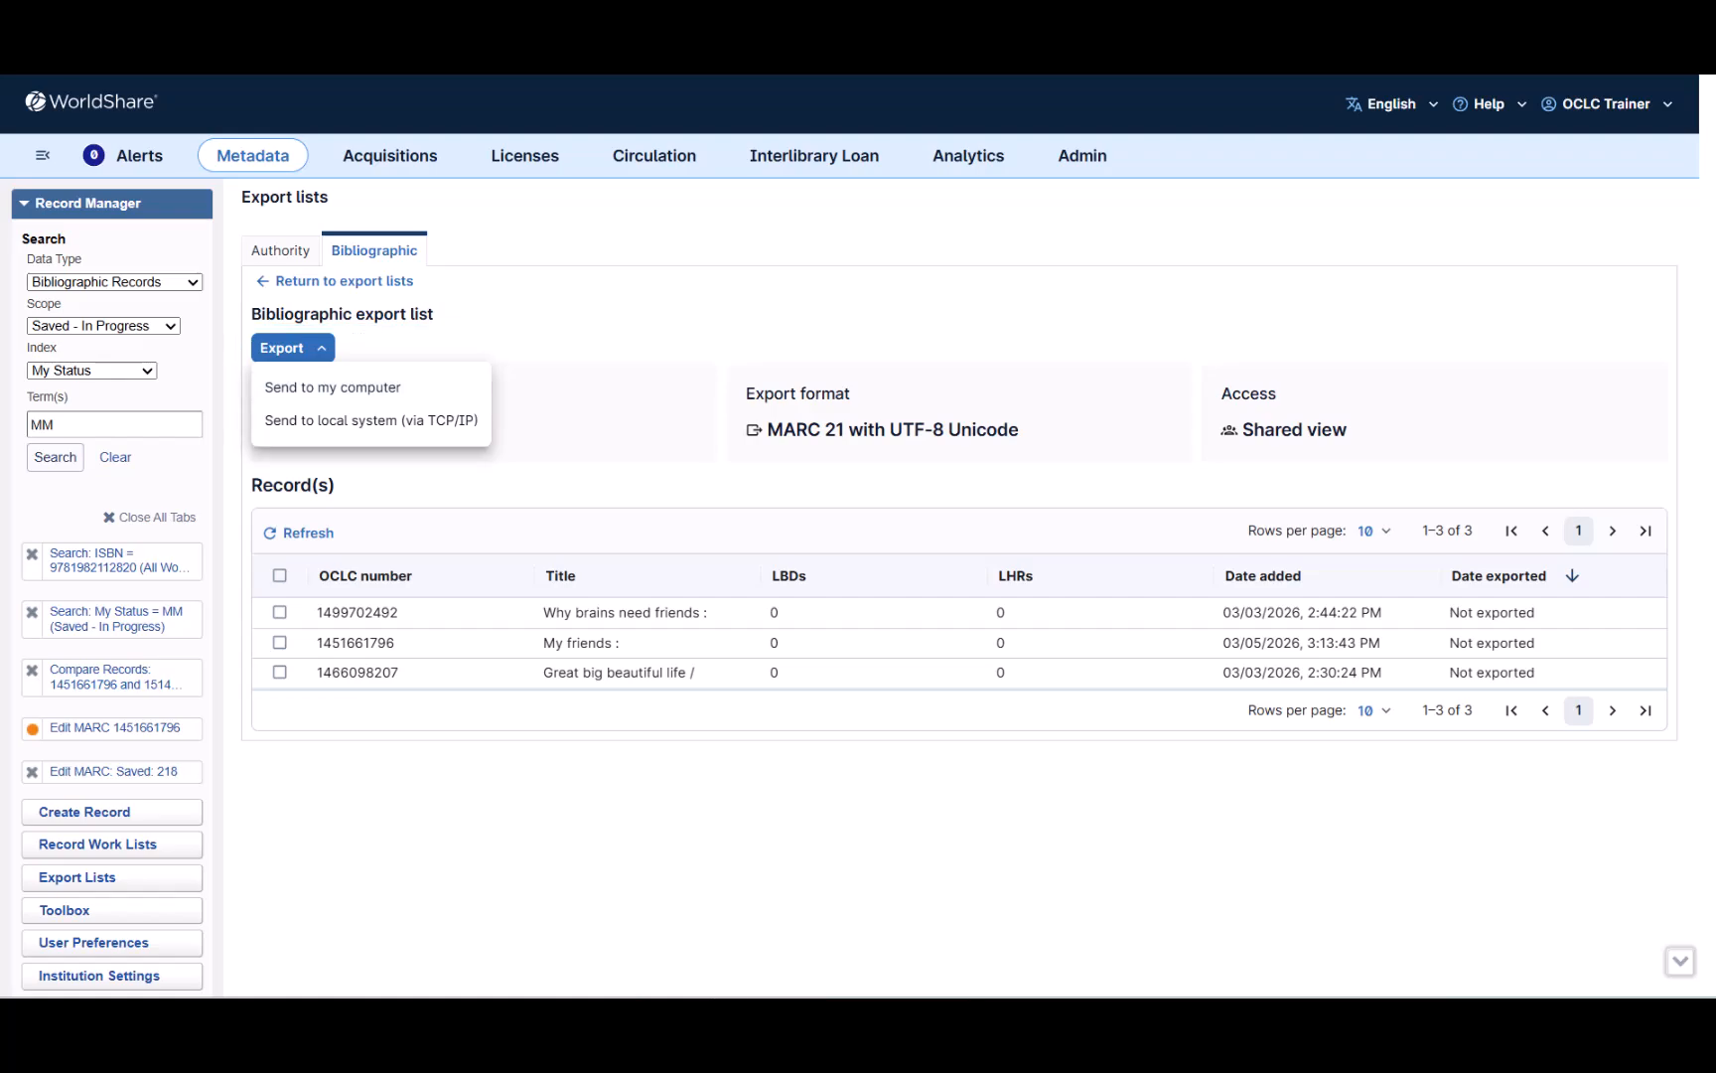
{"action": "key", "text": "Escape"}
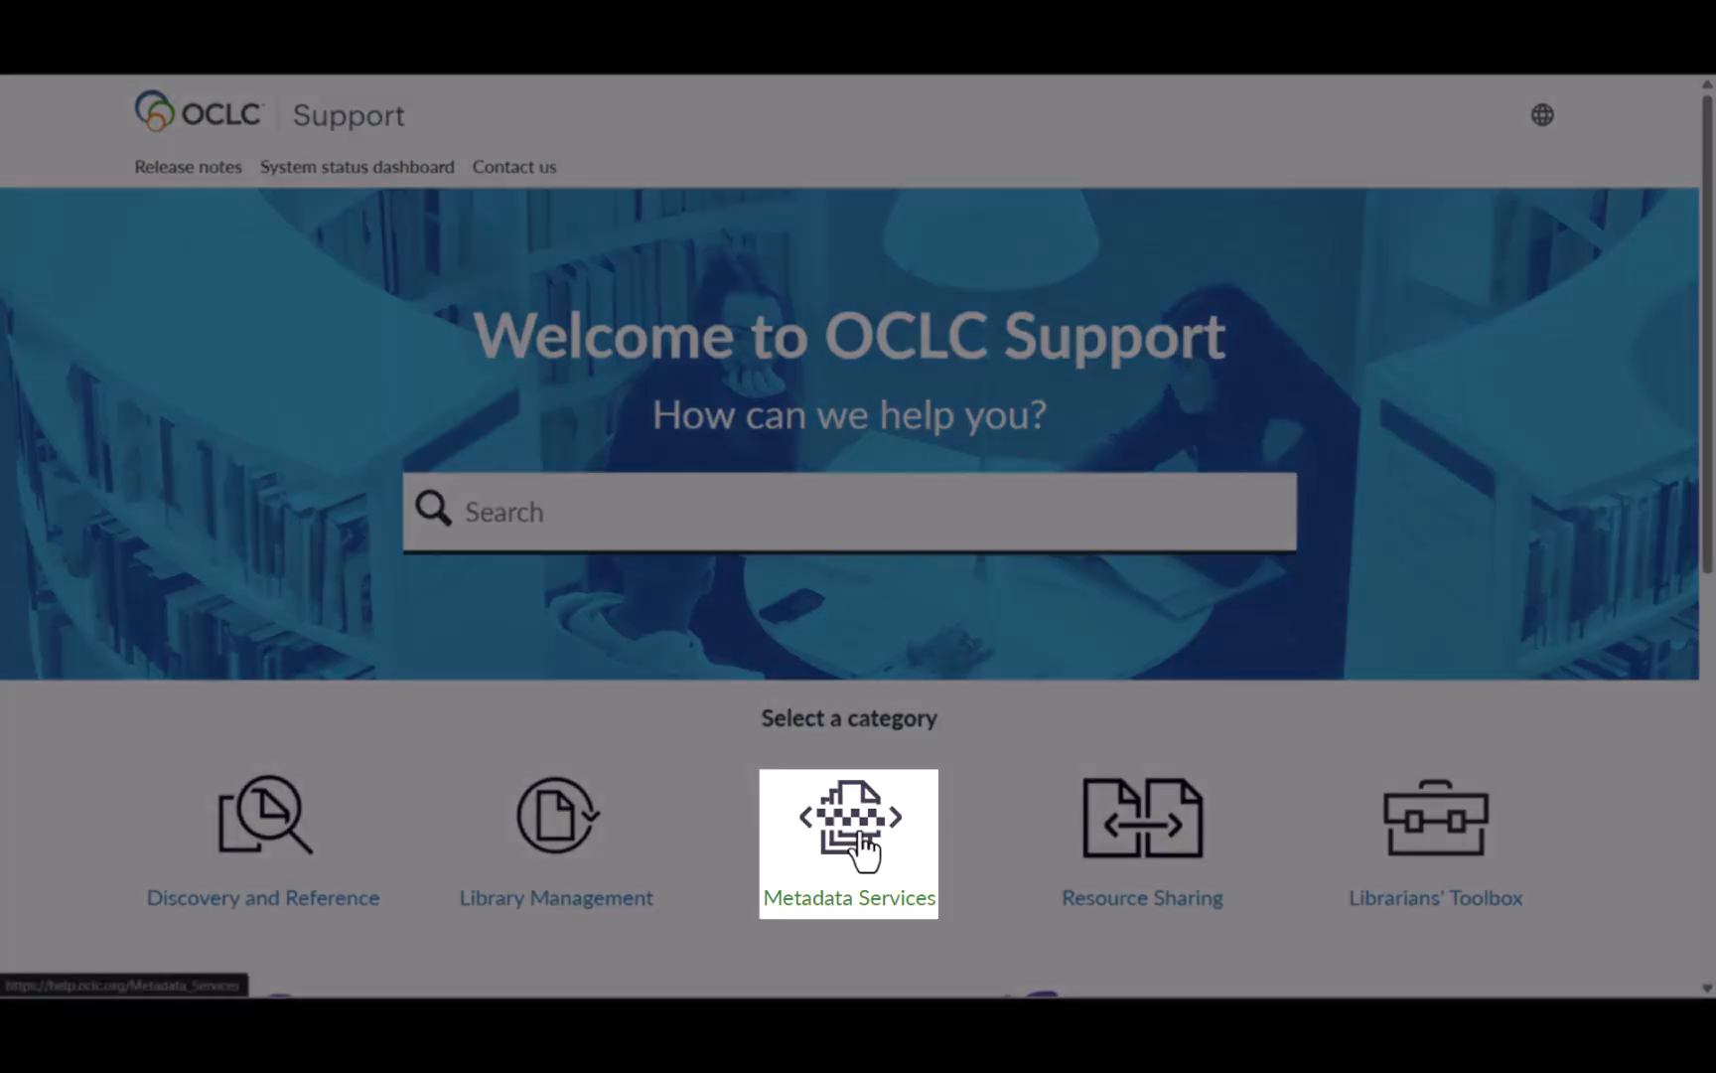
- On the OCLC Support site, view the WorldShare Record Manager documentation under Metadata Services and the support contact information by region
{"action": "left_click", "coordinate": [864, 853]}
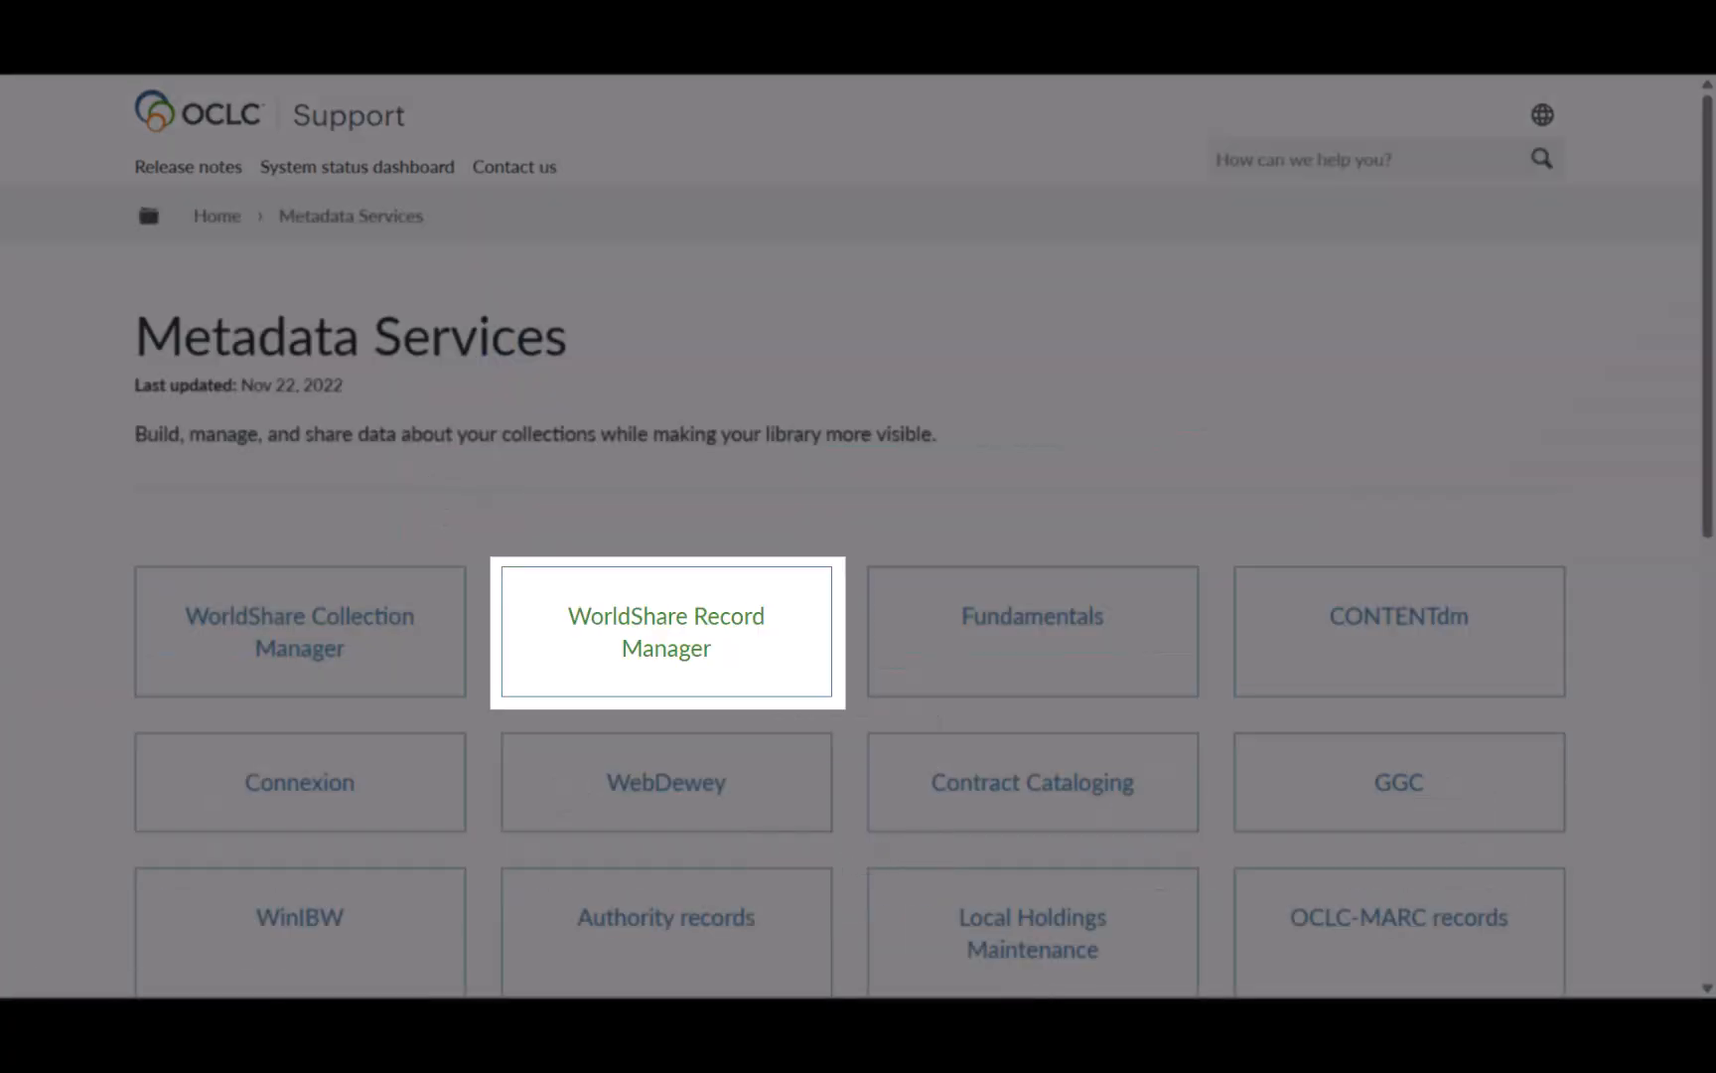
{"action": "left_click", "coordinate": [525, 667]}
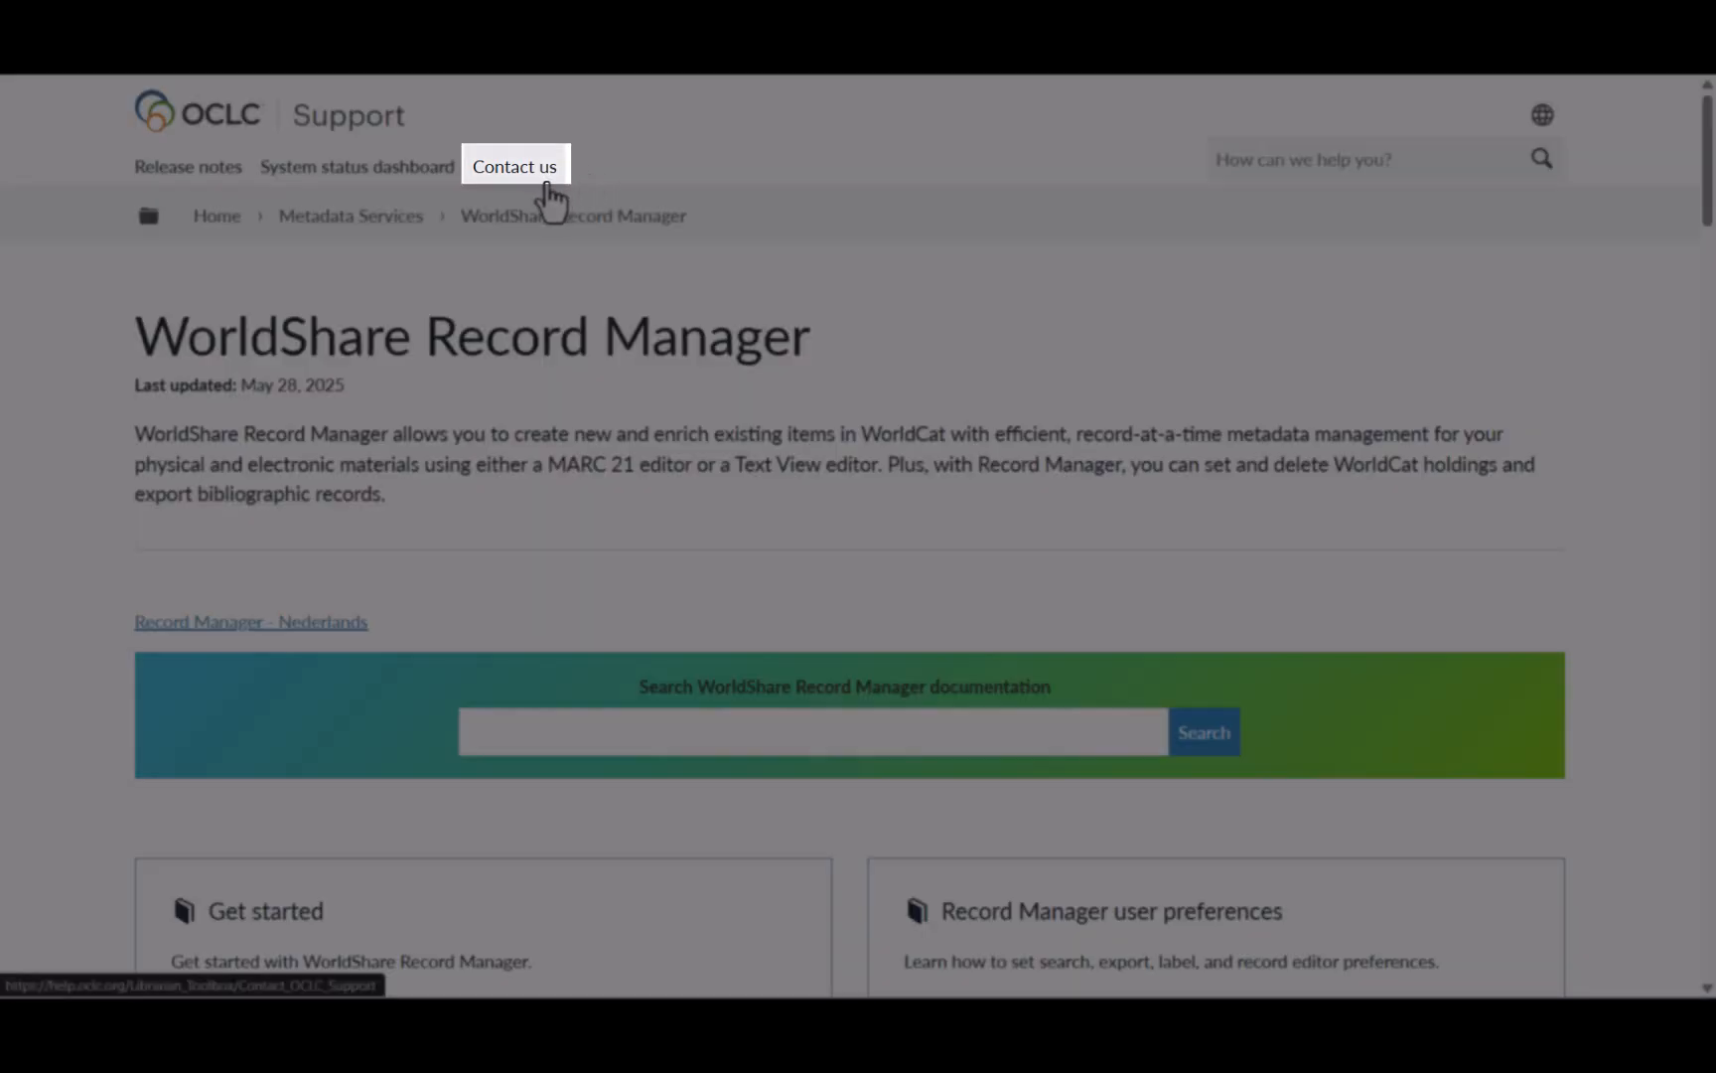
{"action": "left_click", "coordinate": [547, 189]}
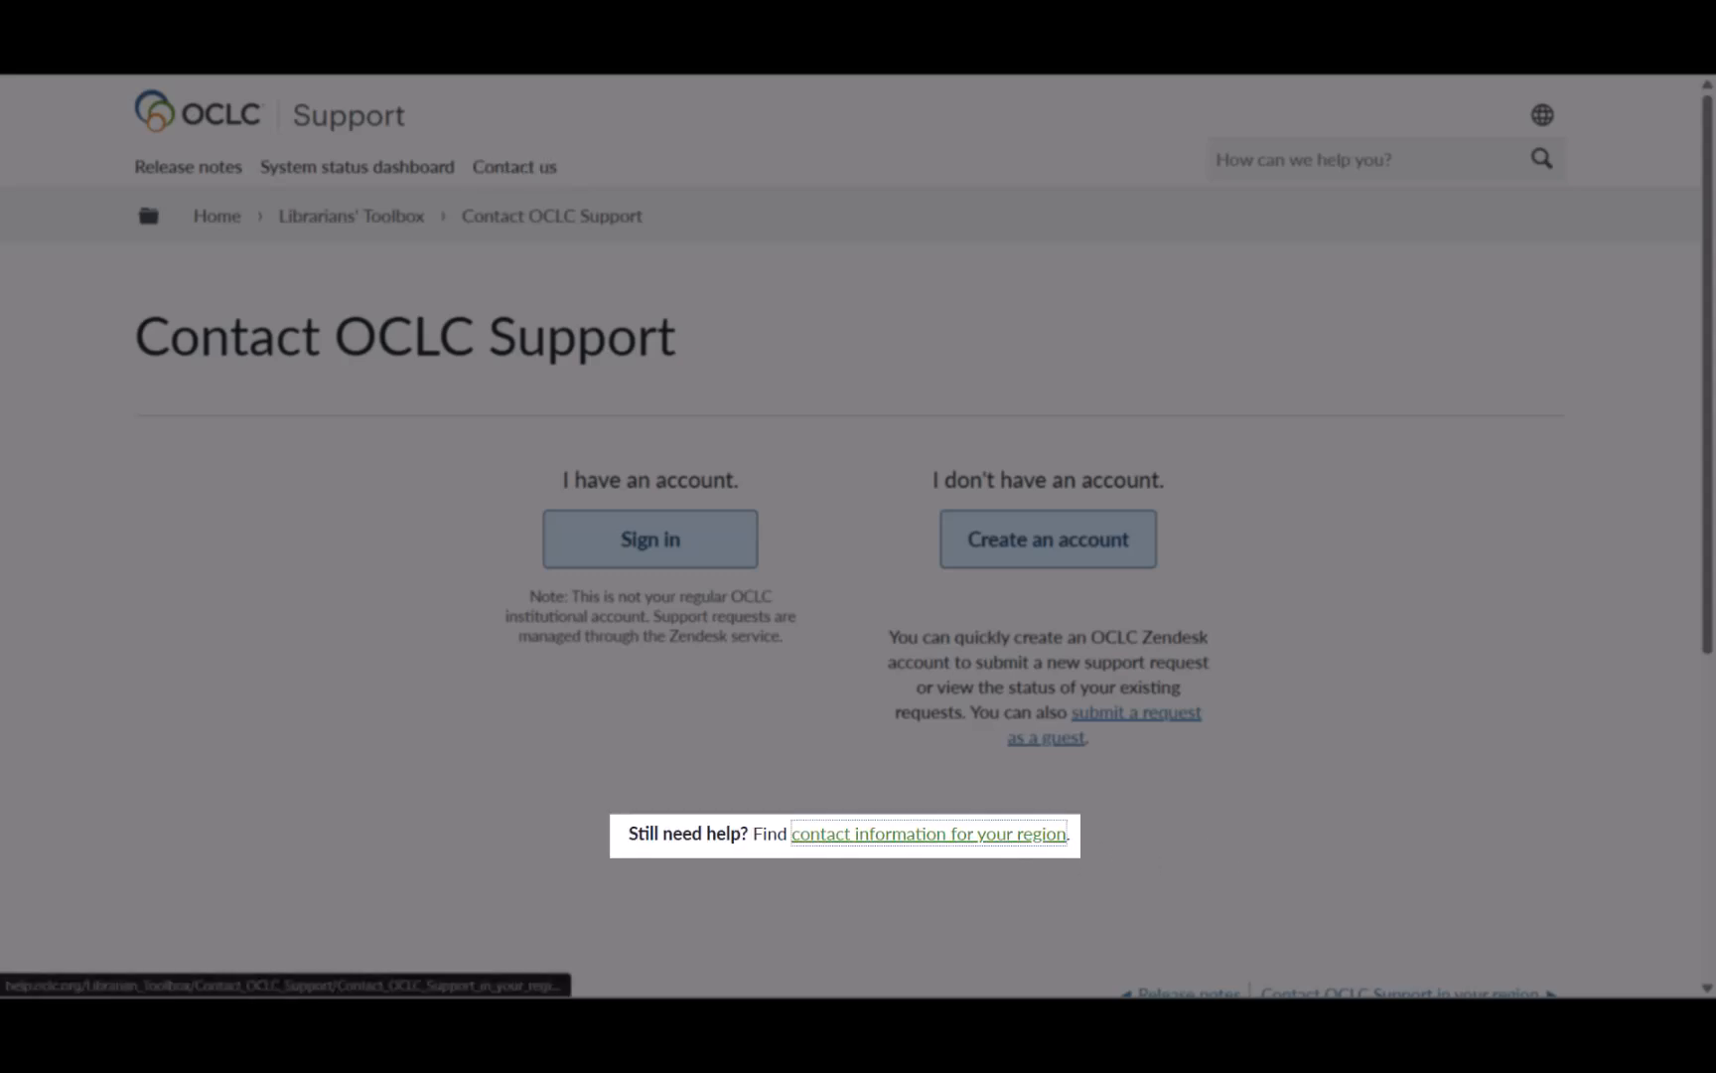
{"action": "left_click", "coordinate": [978, 836]}
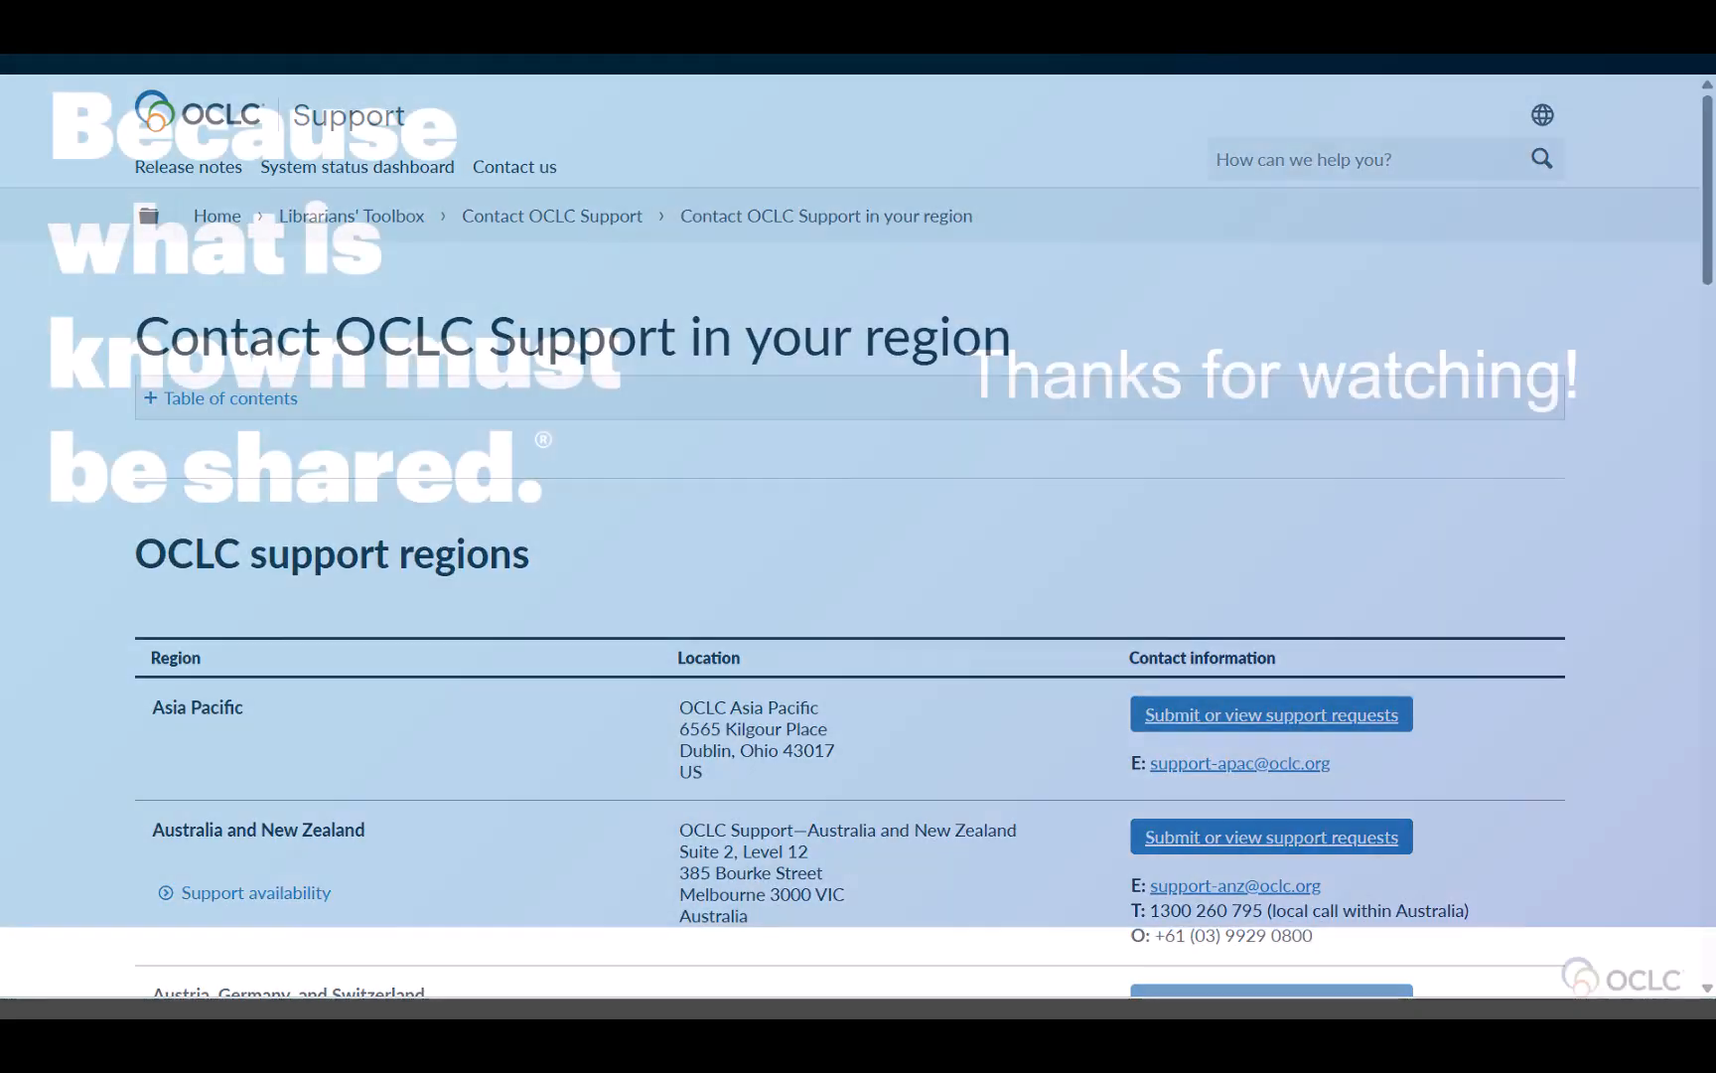